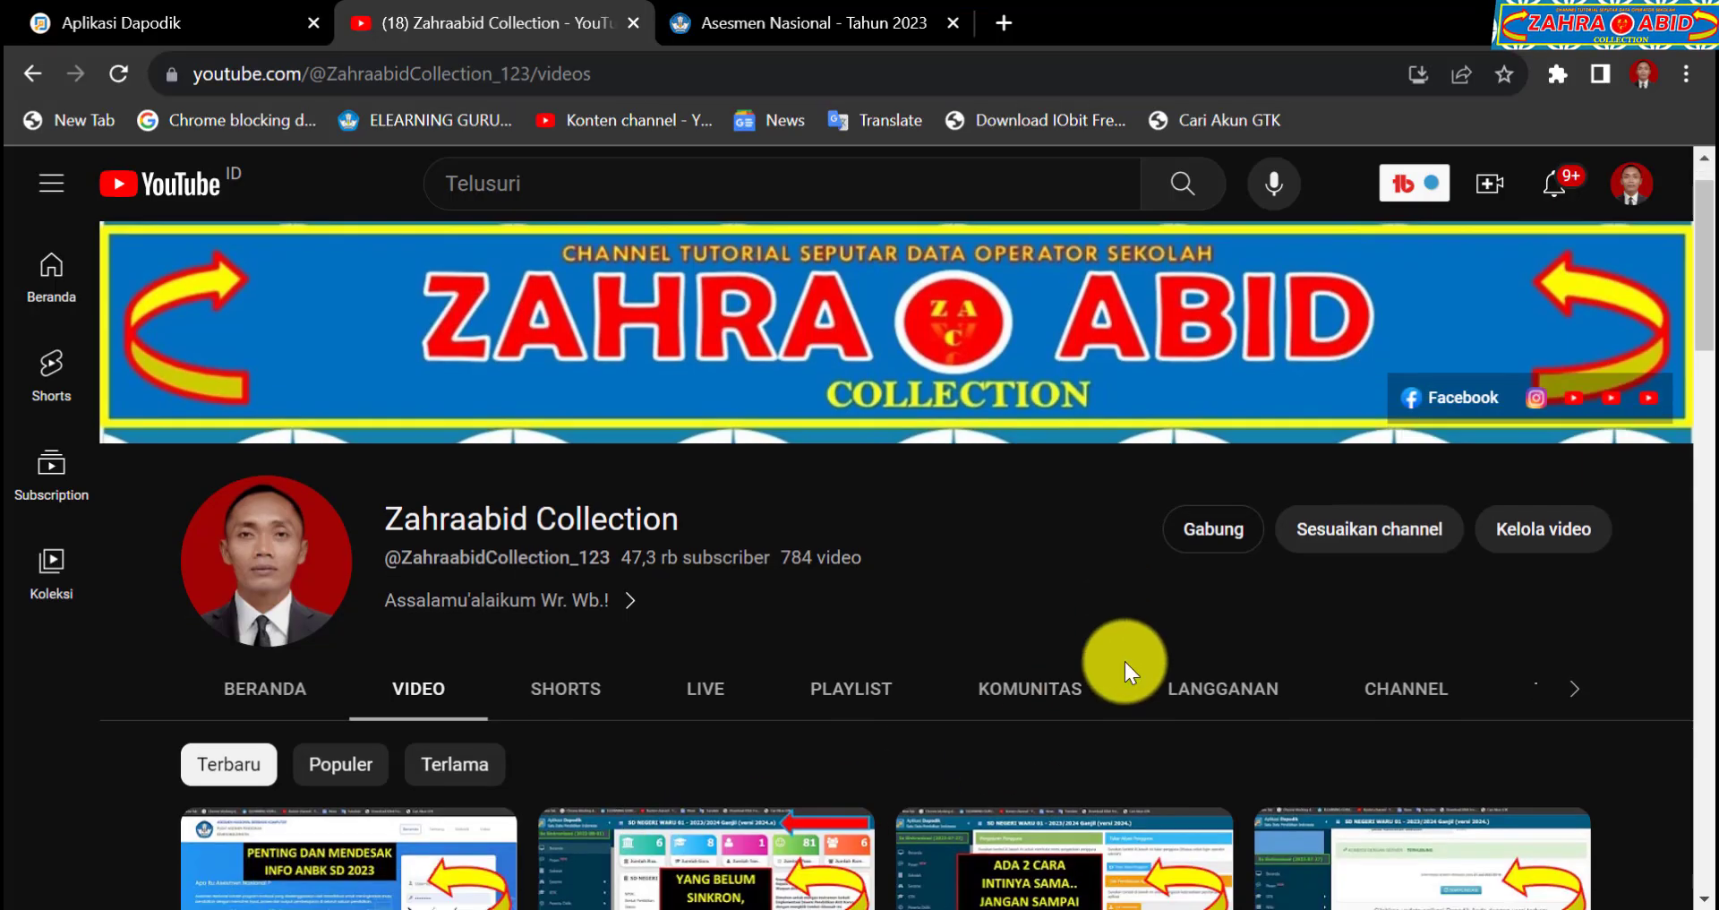
Step: Switch from the YouTube channel to the Asesmen Nasional site and open the school data page (Data Sekolah)
scroll(1124, 661, "down", 4)
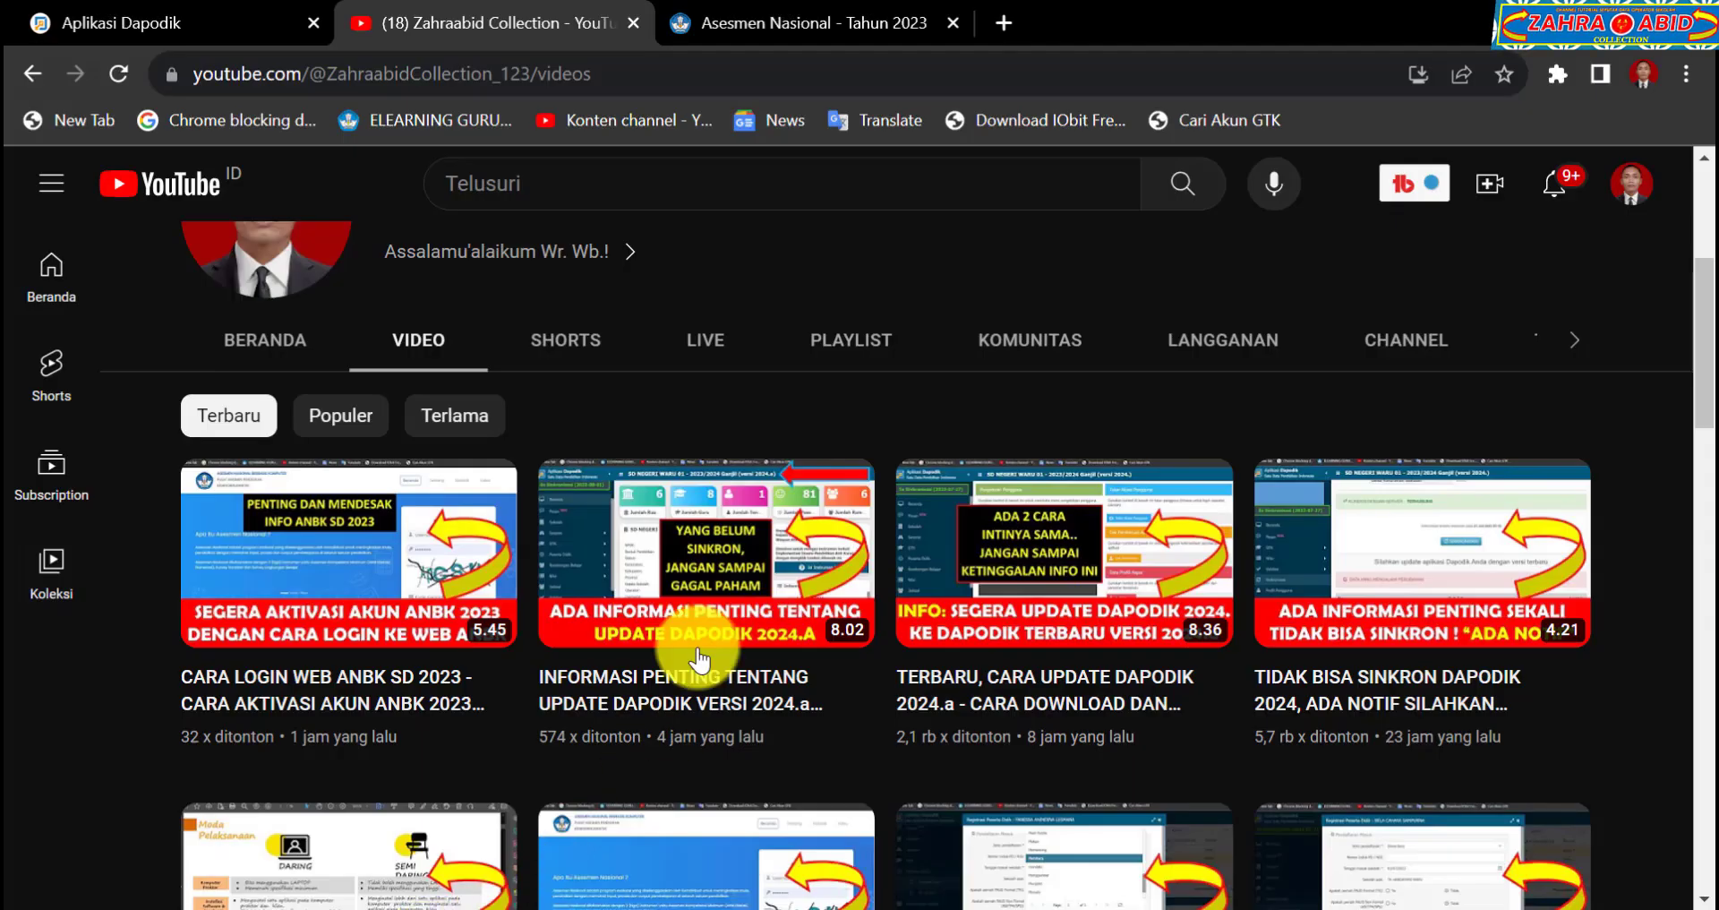
left_click(793, 20)
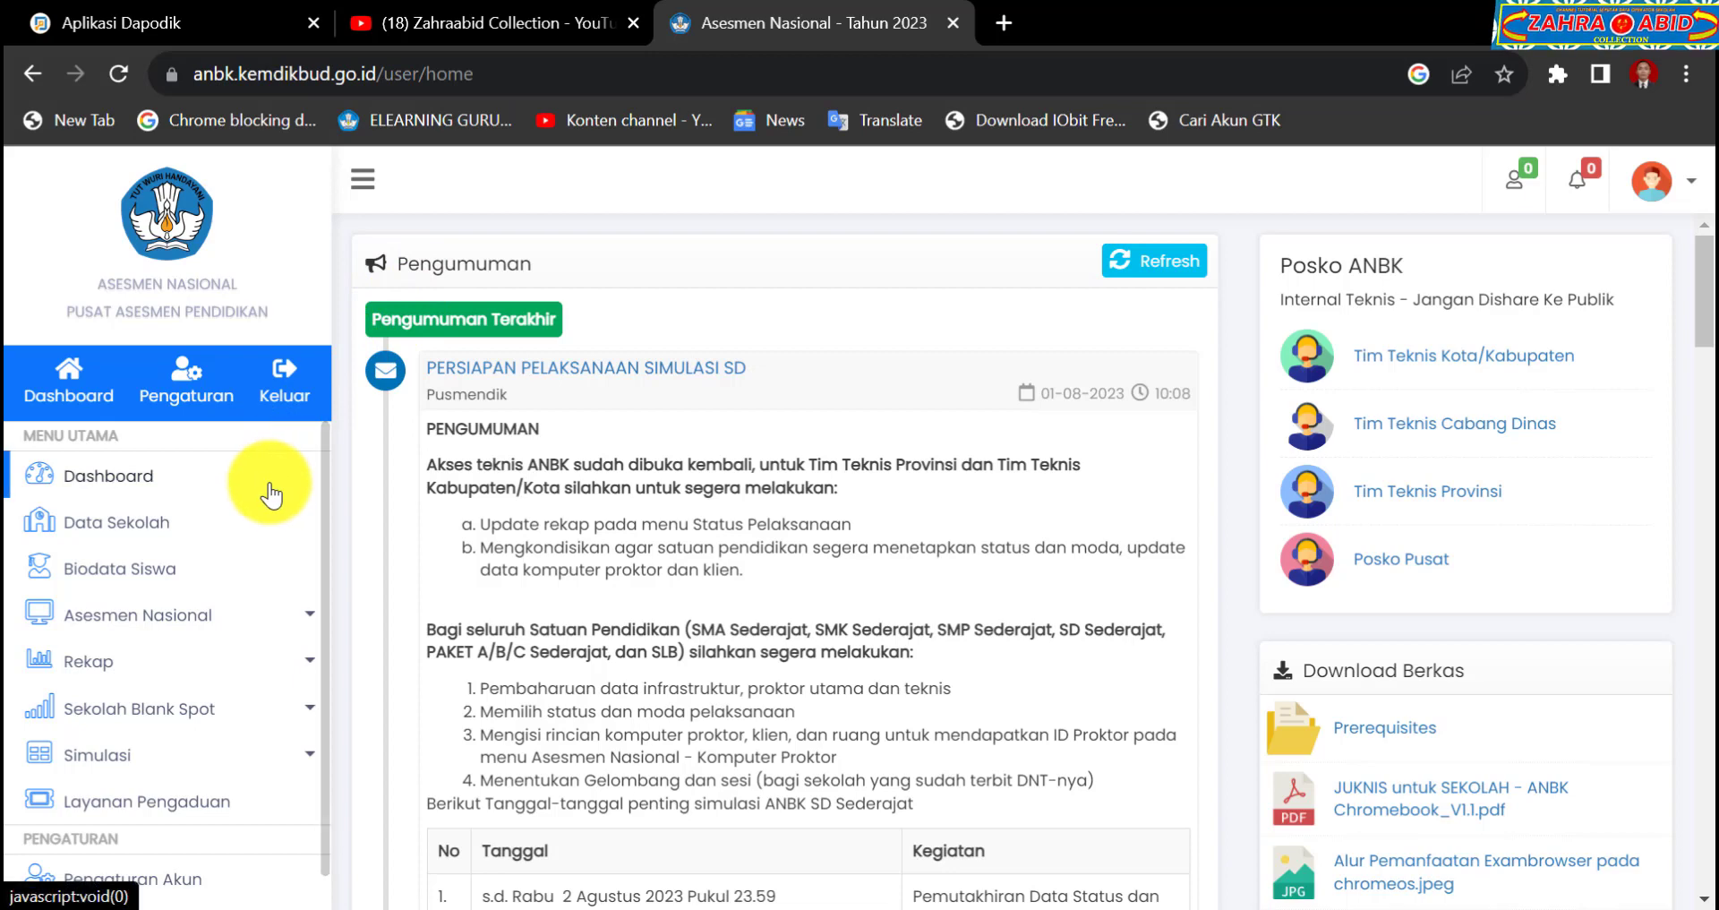
left_click(141, 526)
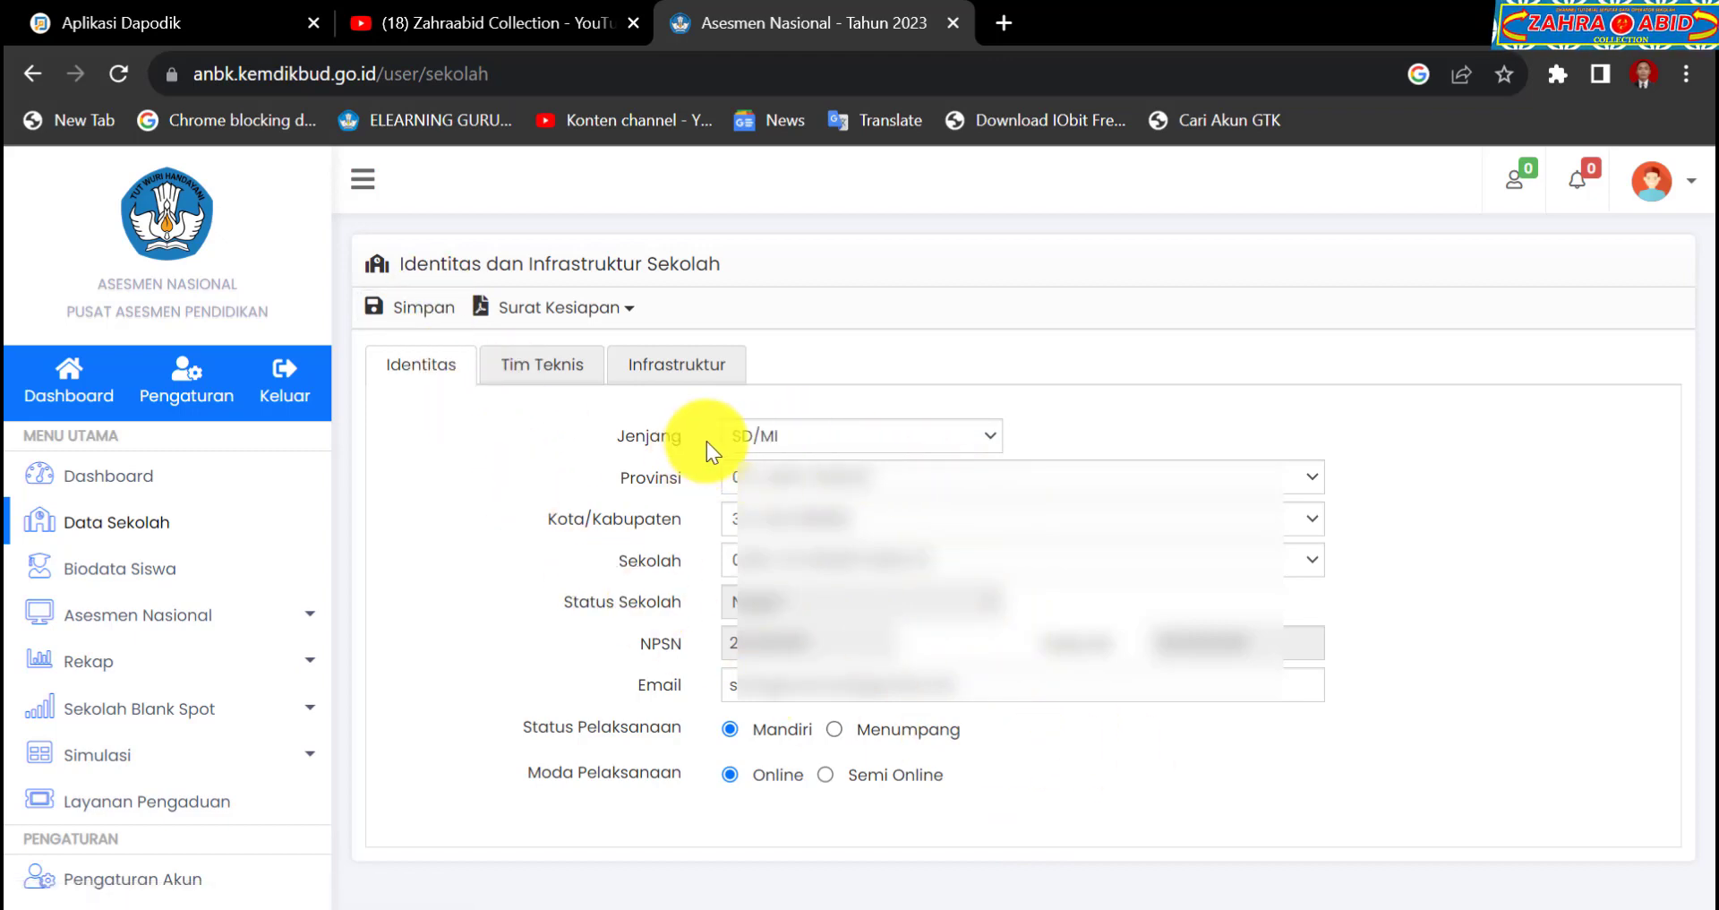
Step: Review the school identity fields: Jenjang, Provinsi, Kota/Kabupaten, Sekolah and Email
left_click(800, 427)
left_click(800, 426)
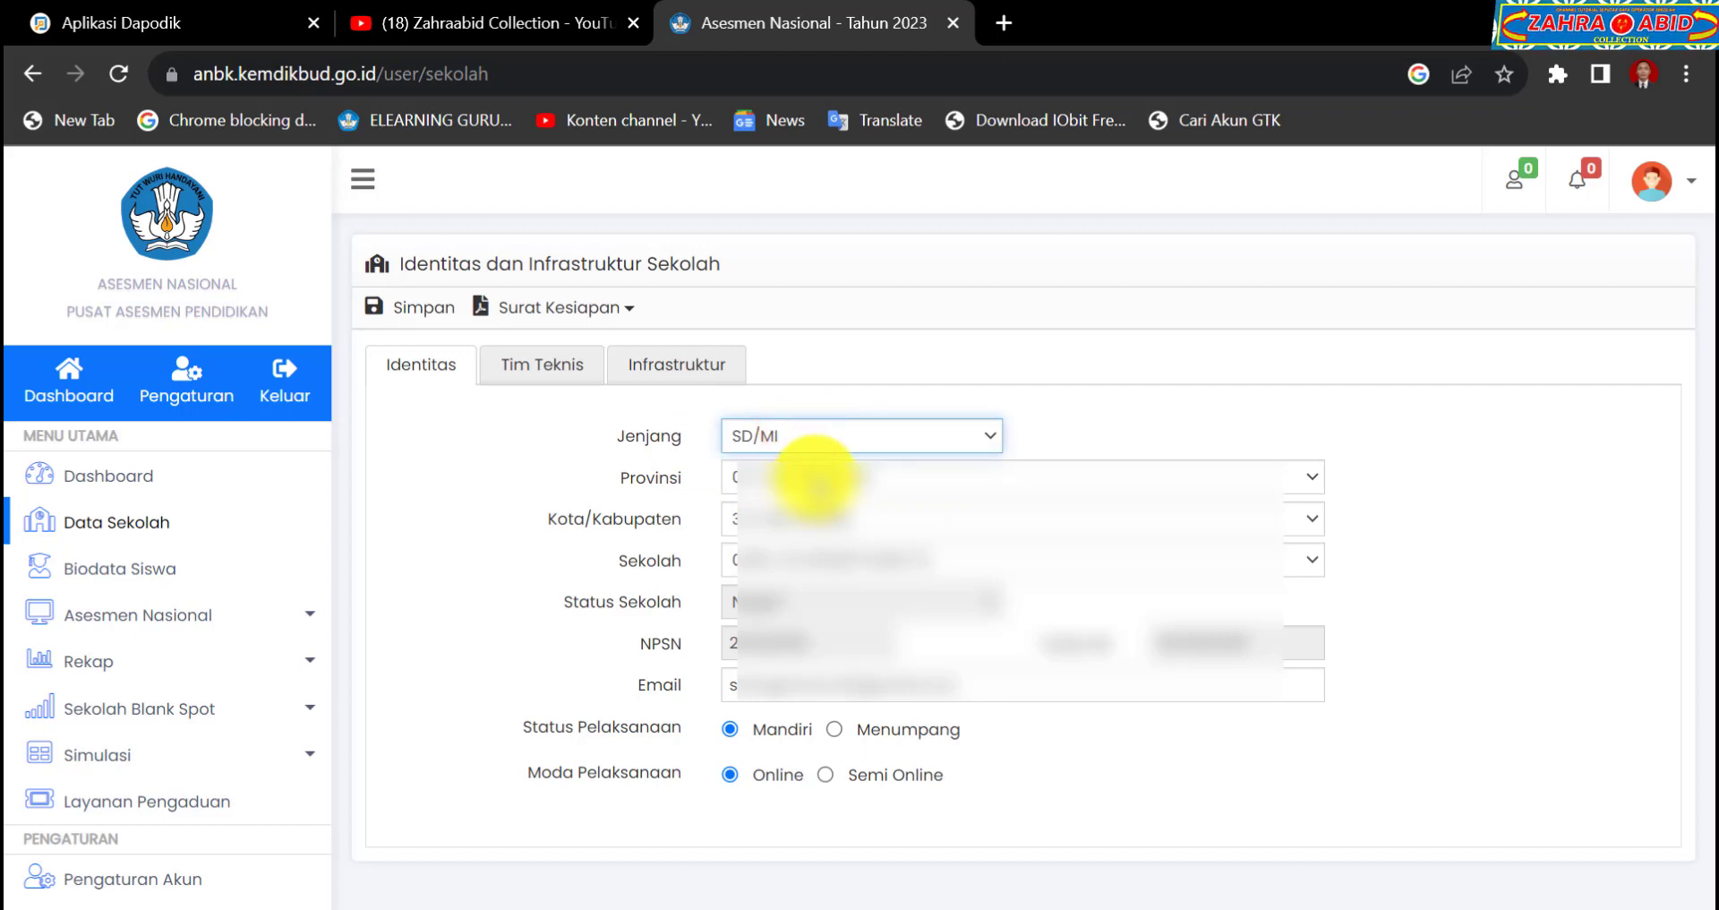
left_click(813, 477)
left_click(815, 471)
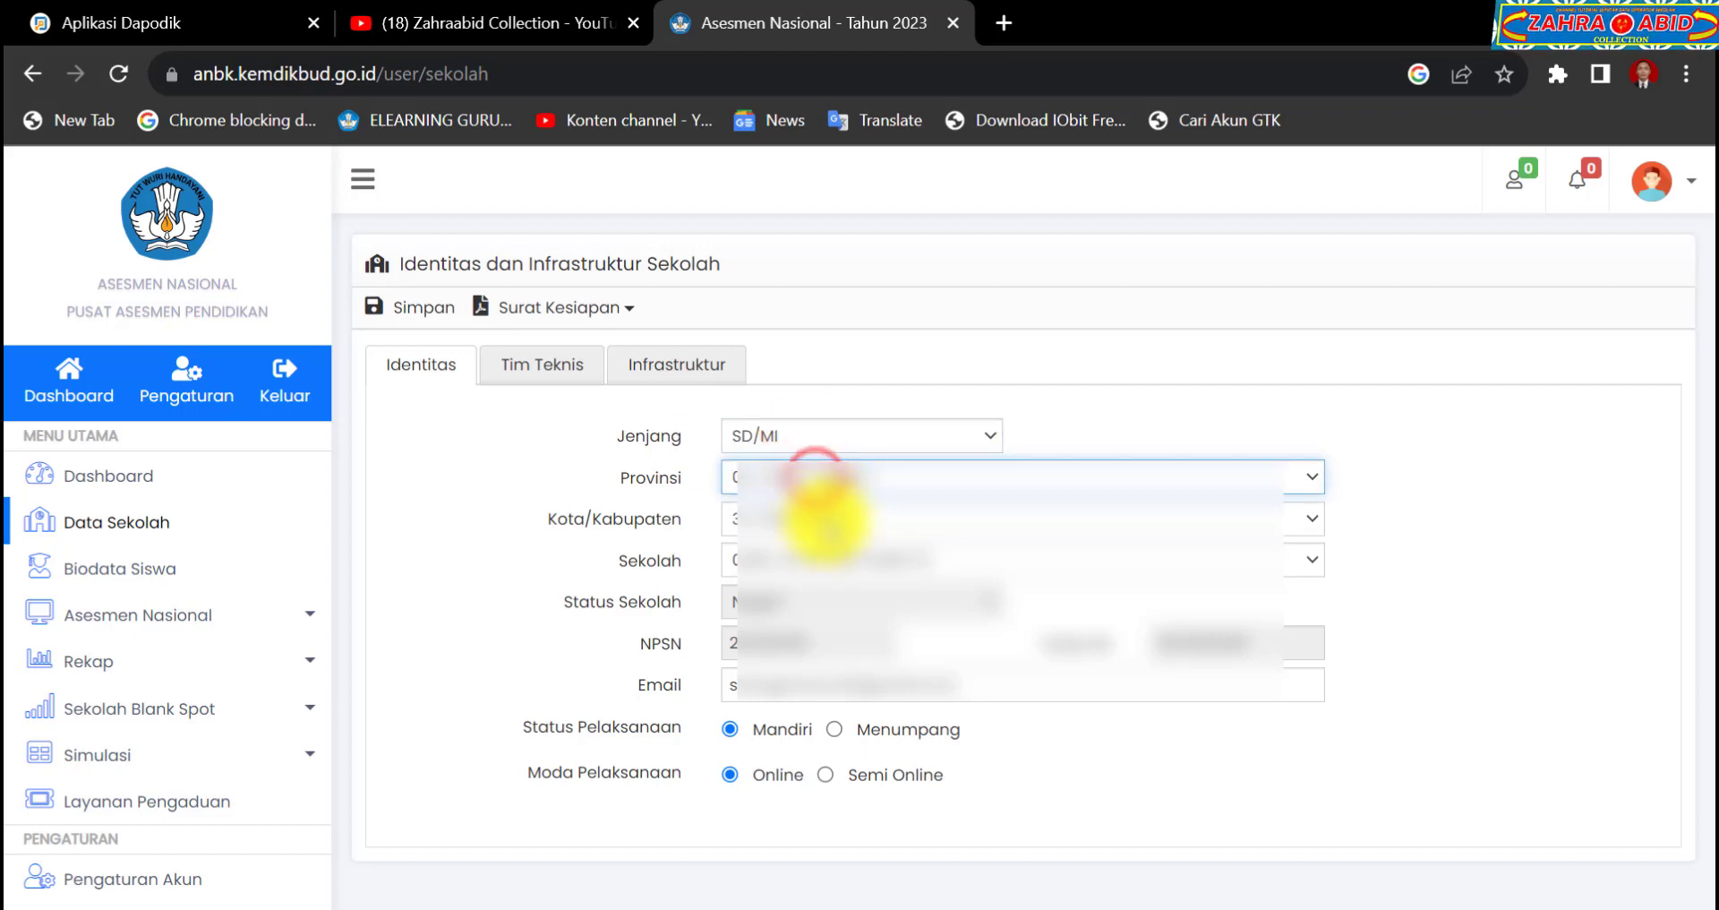
left_click(826, 518)
left_click(825, 517)
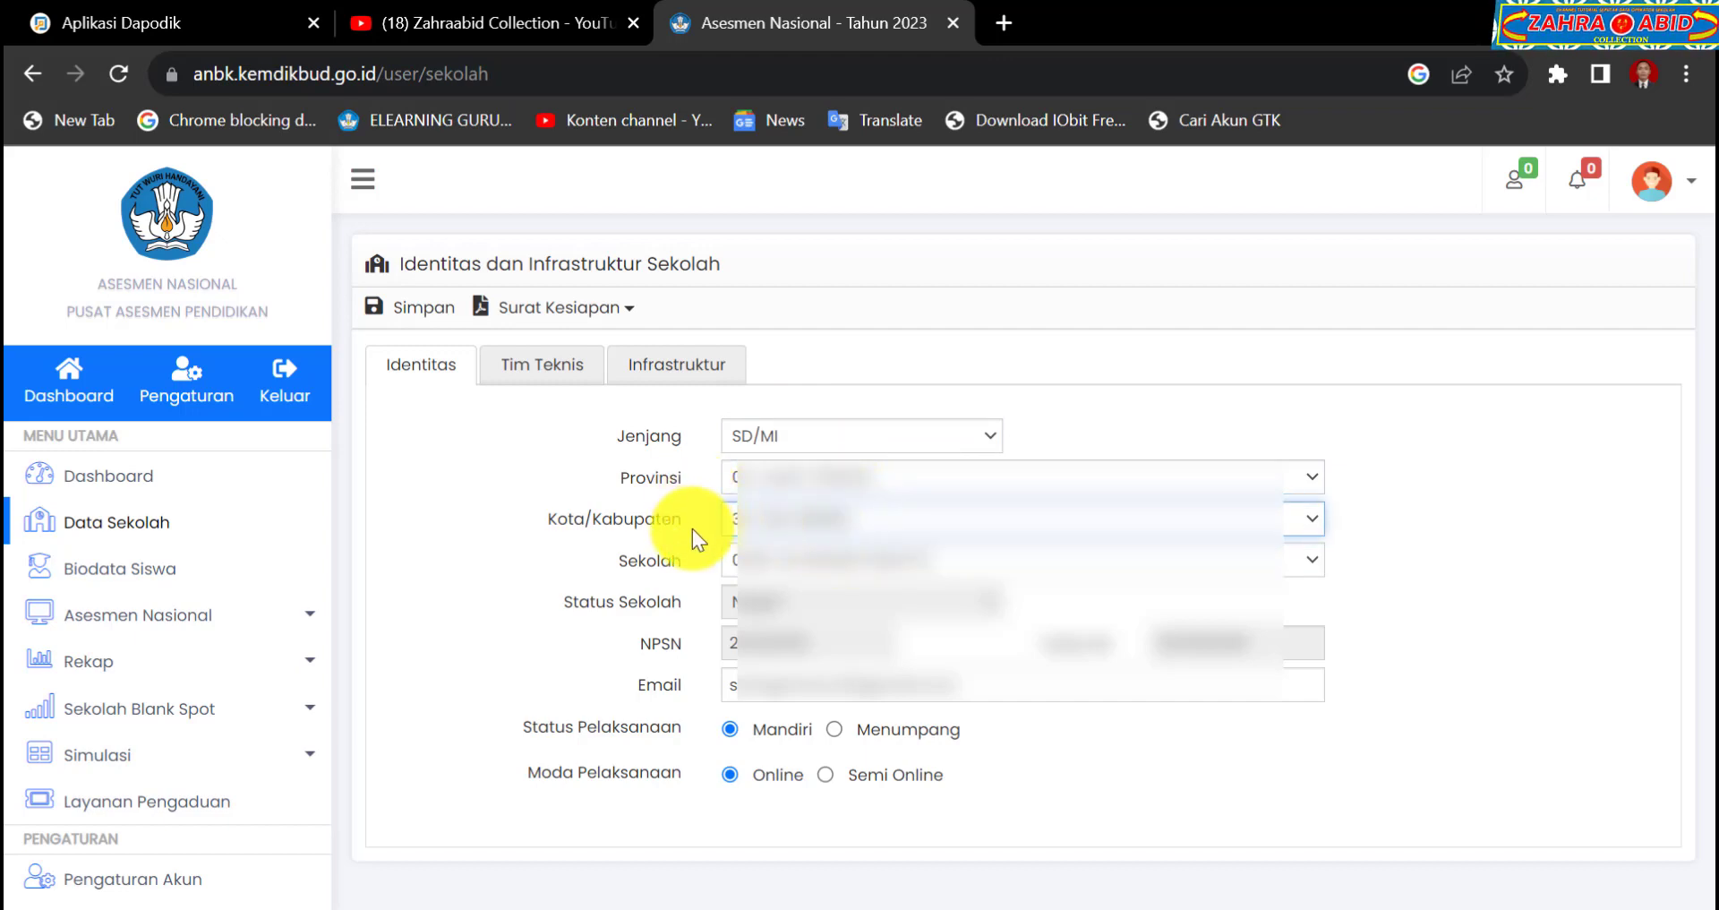
left_click(785, 560)
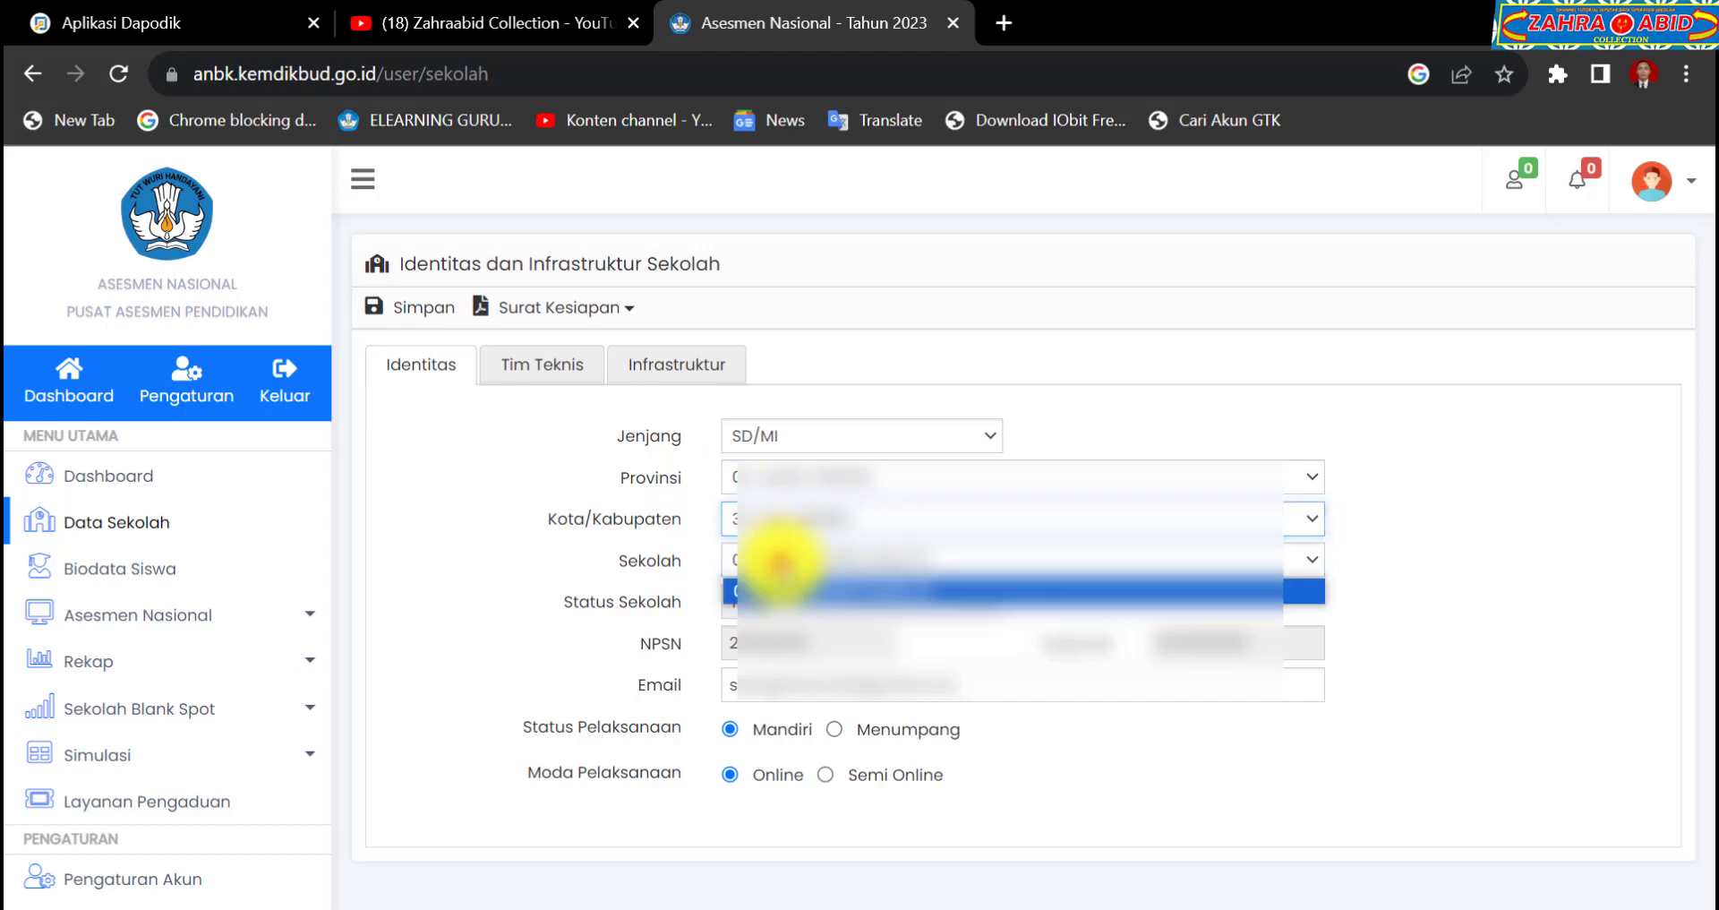
left_click(779, 562)
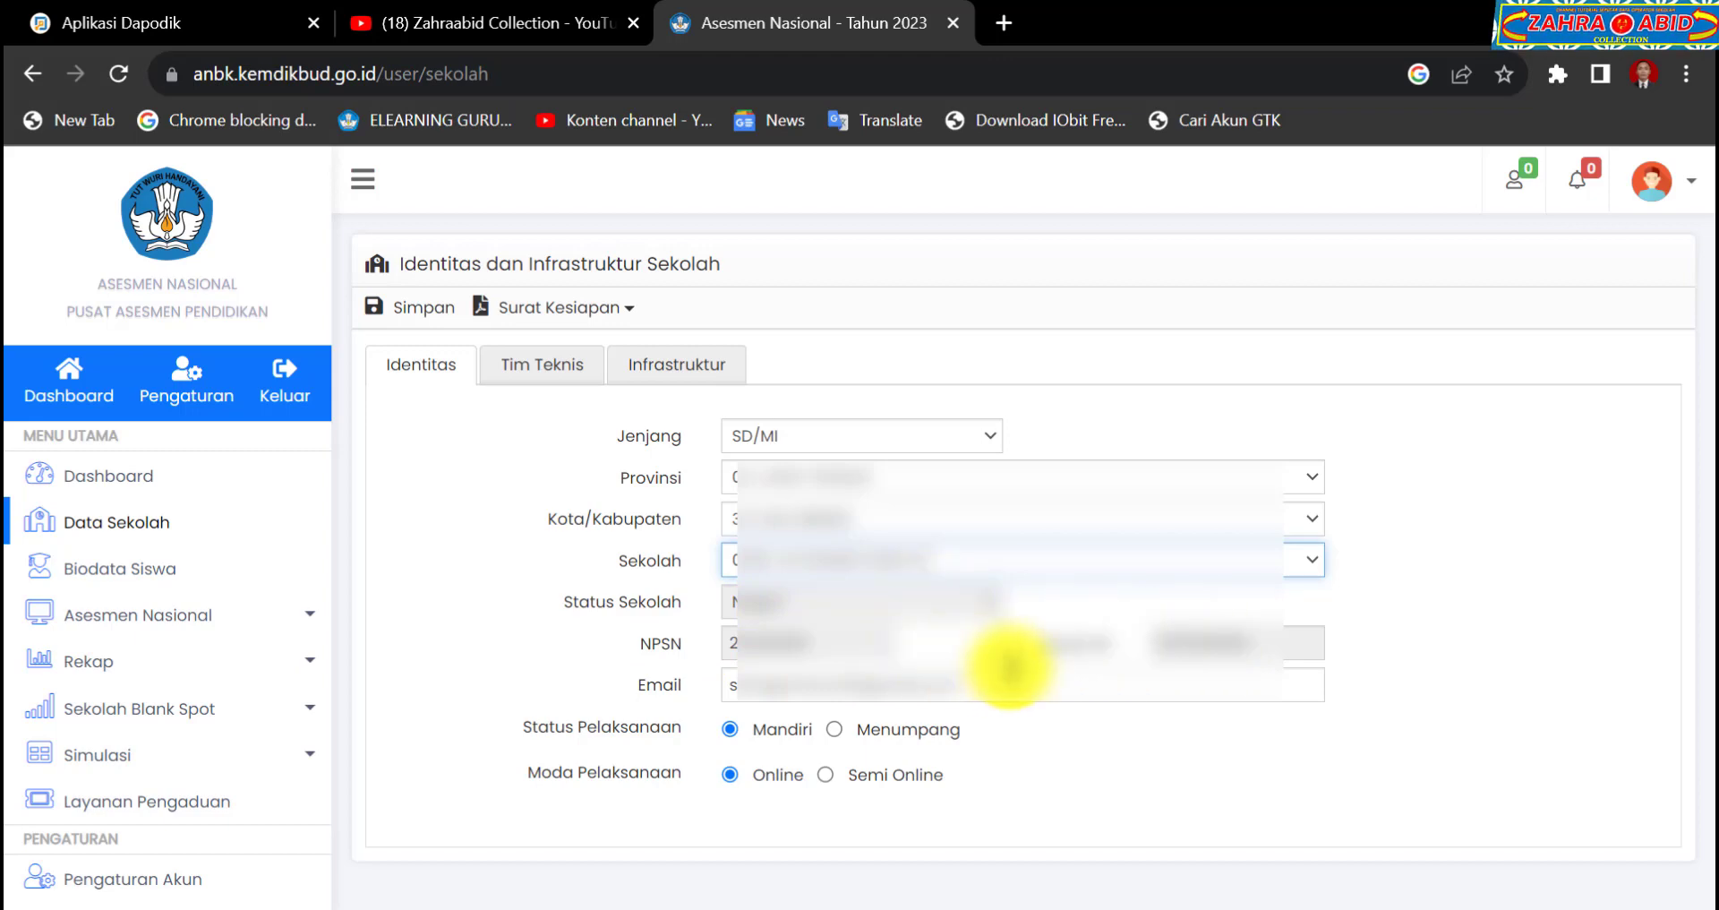
left_click(1012, 679)
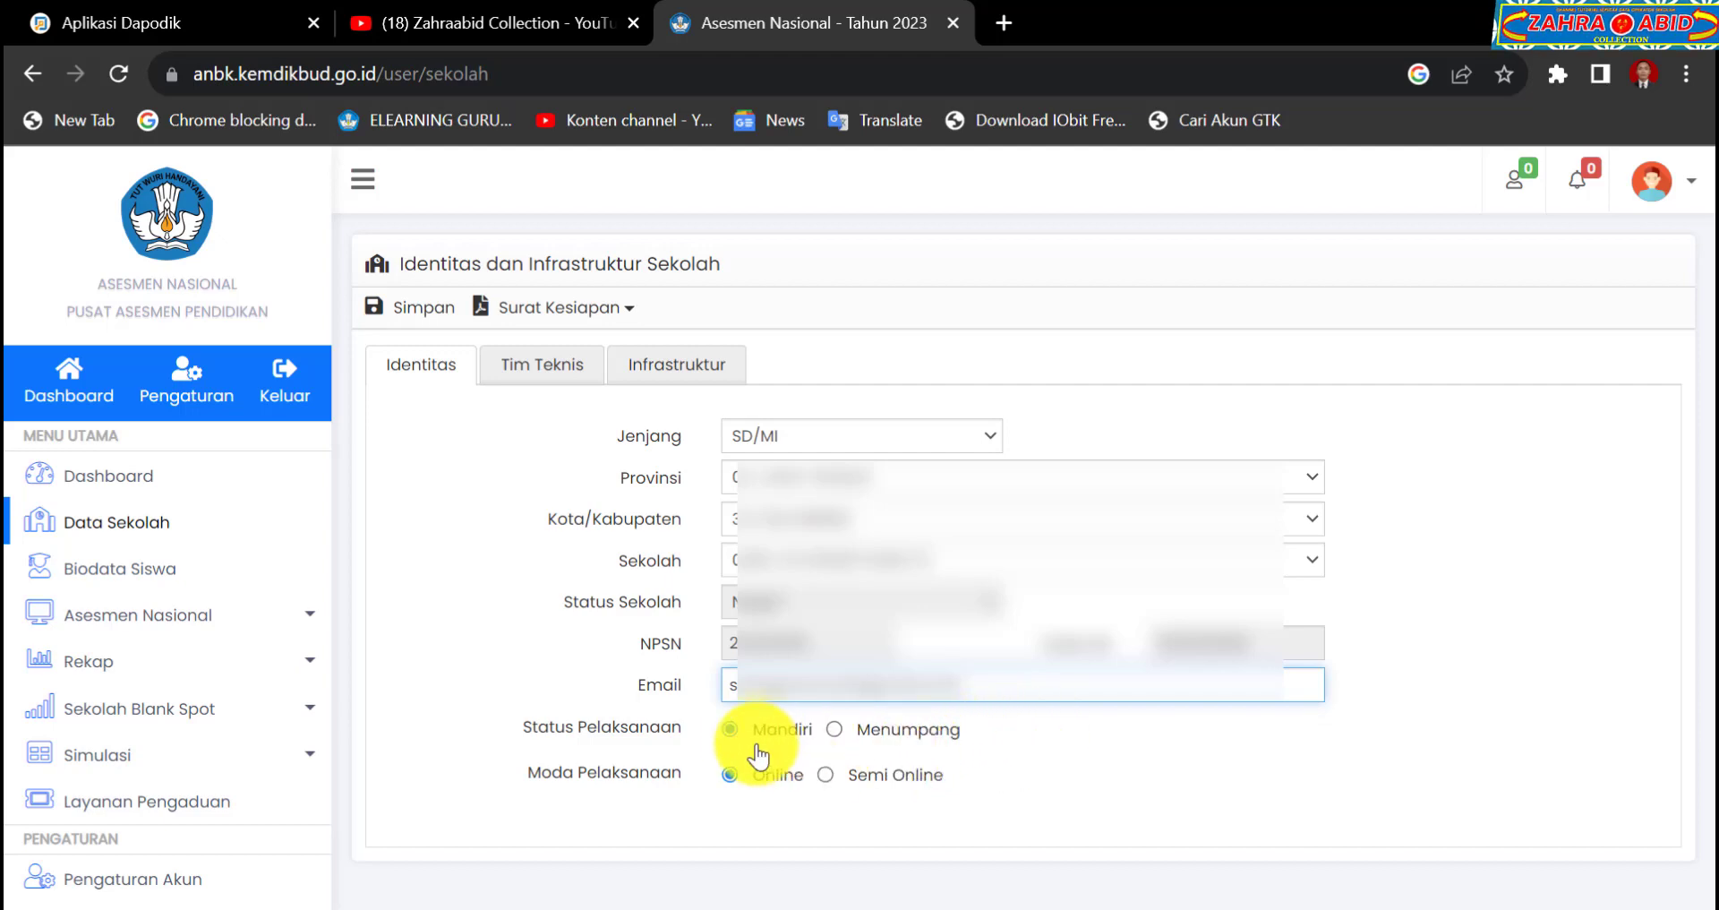
Step: Choose Mandiri as the Status Pelaksanaan and Online as the Moda Pelaksanaan
left_click(732, 730)
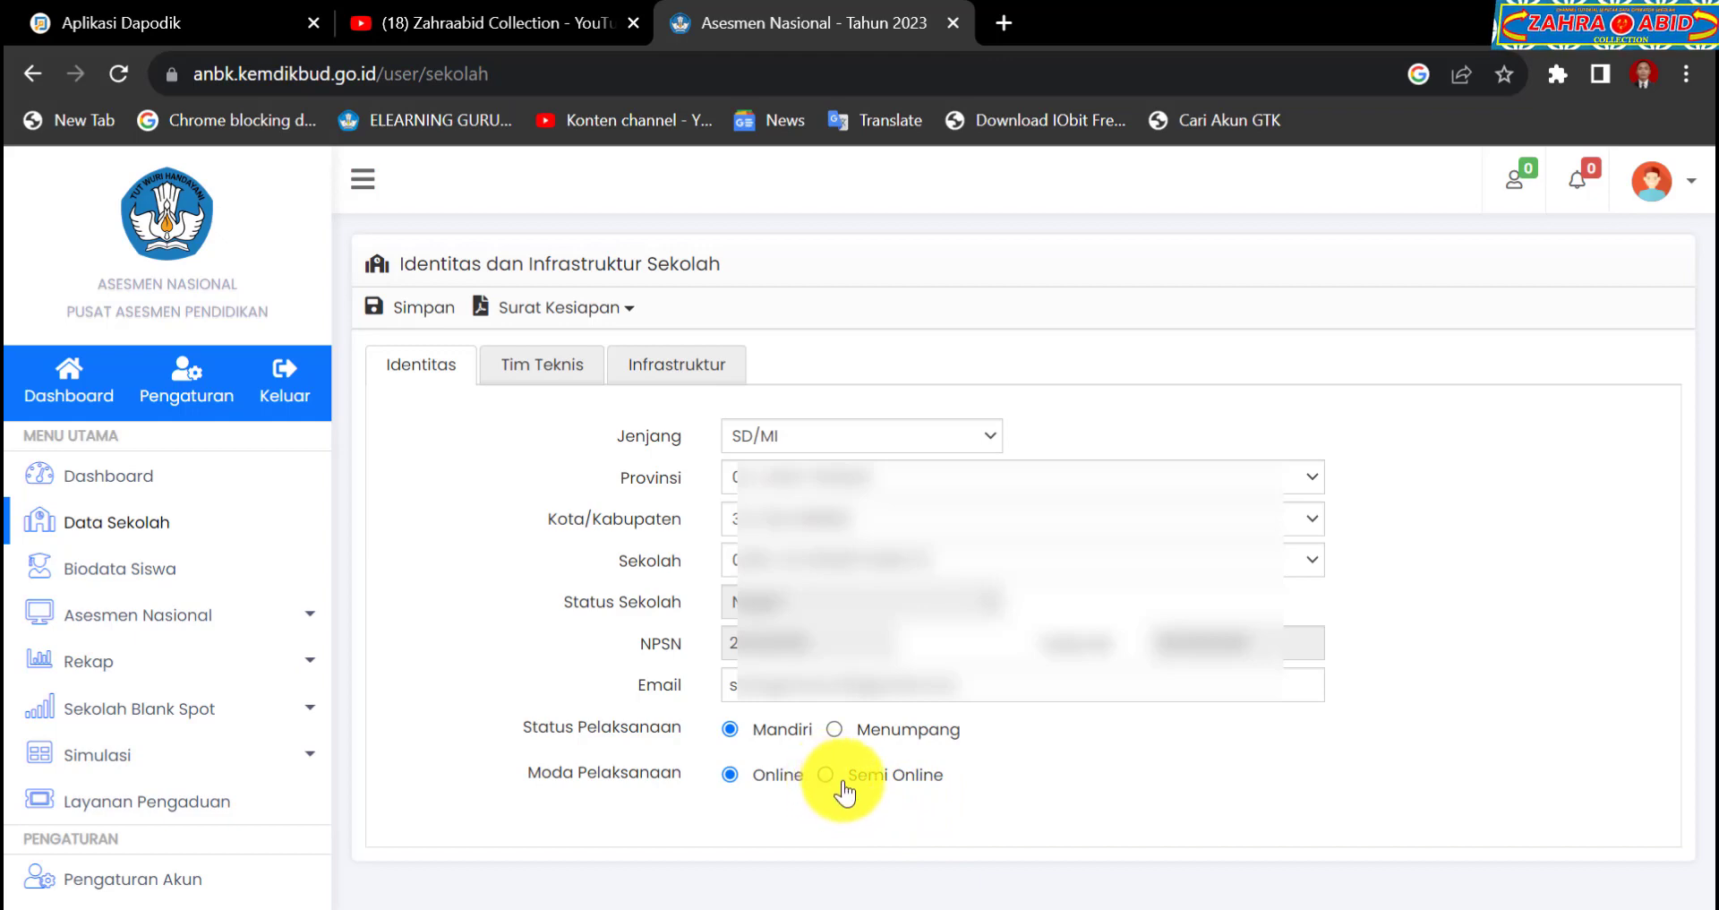
left_click(731, 777)
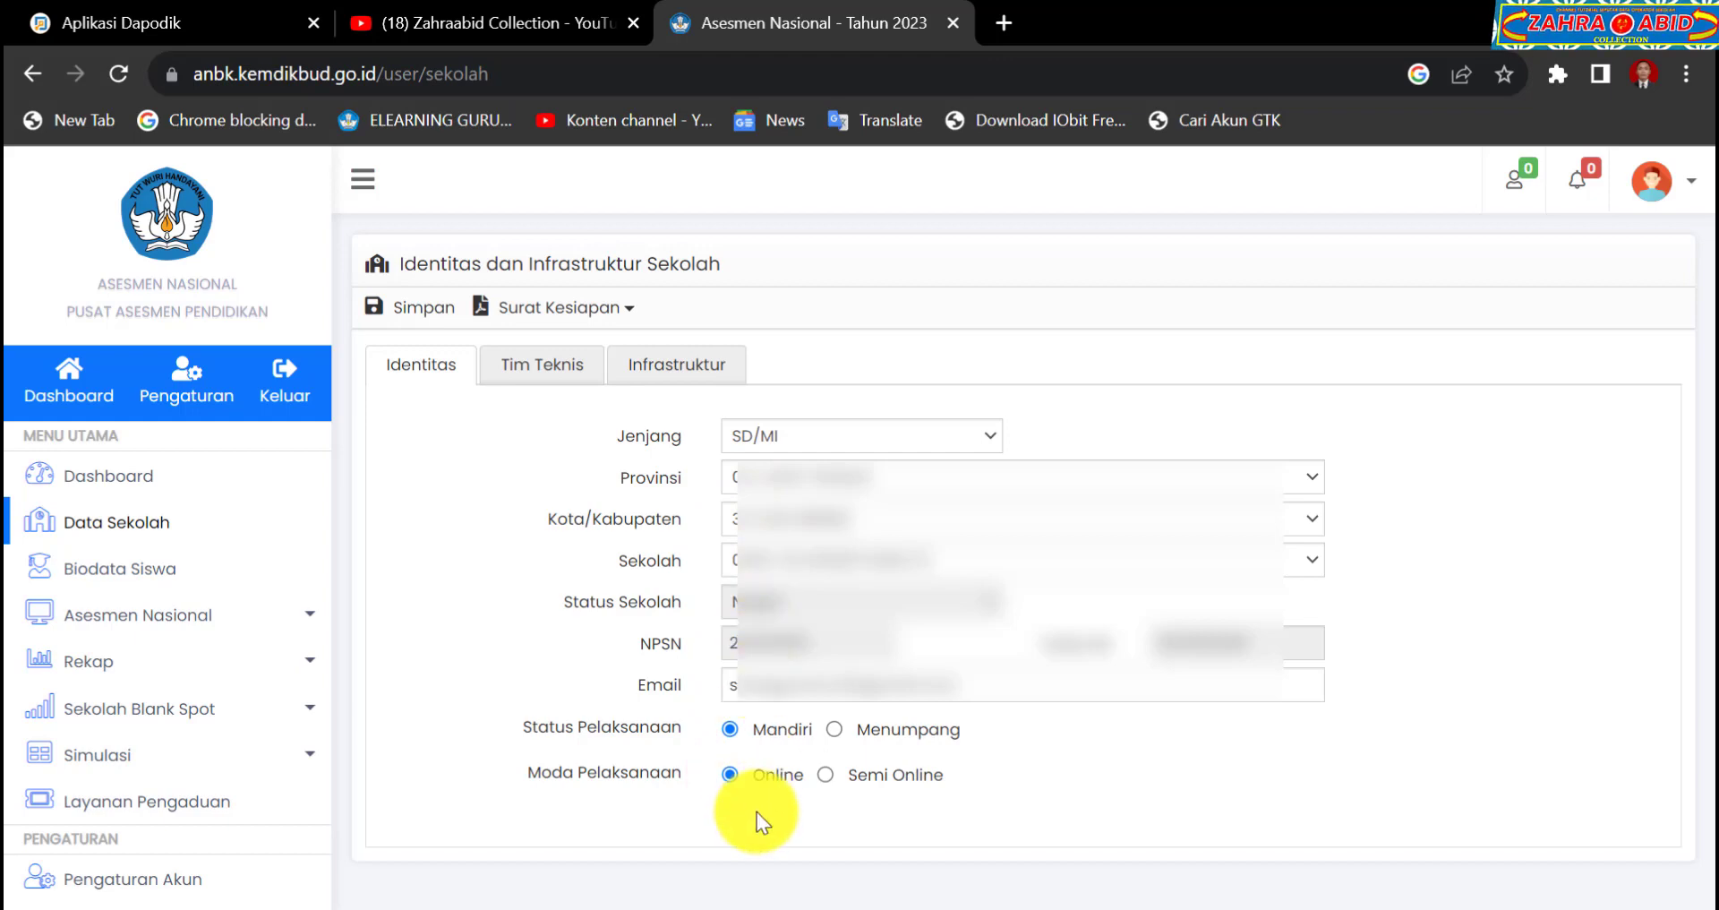
left_click(761, 629)
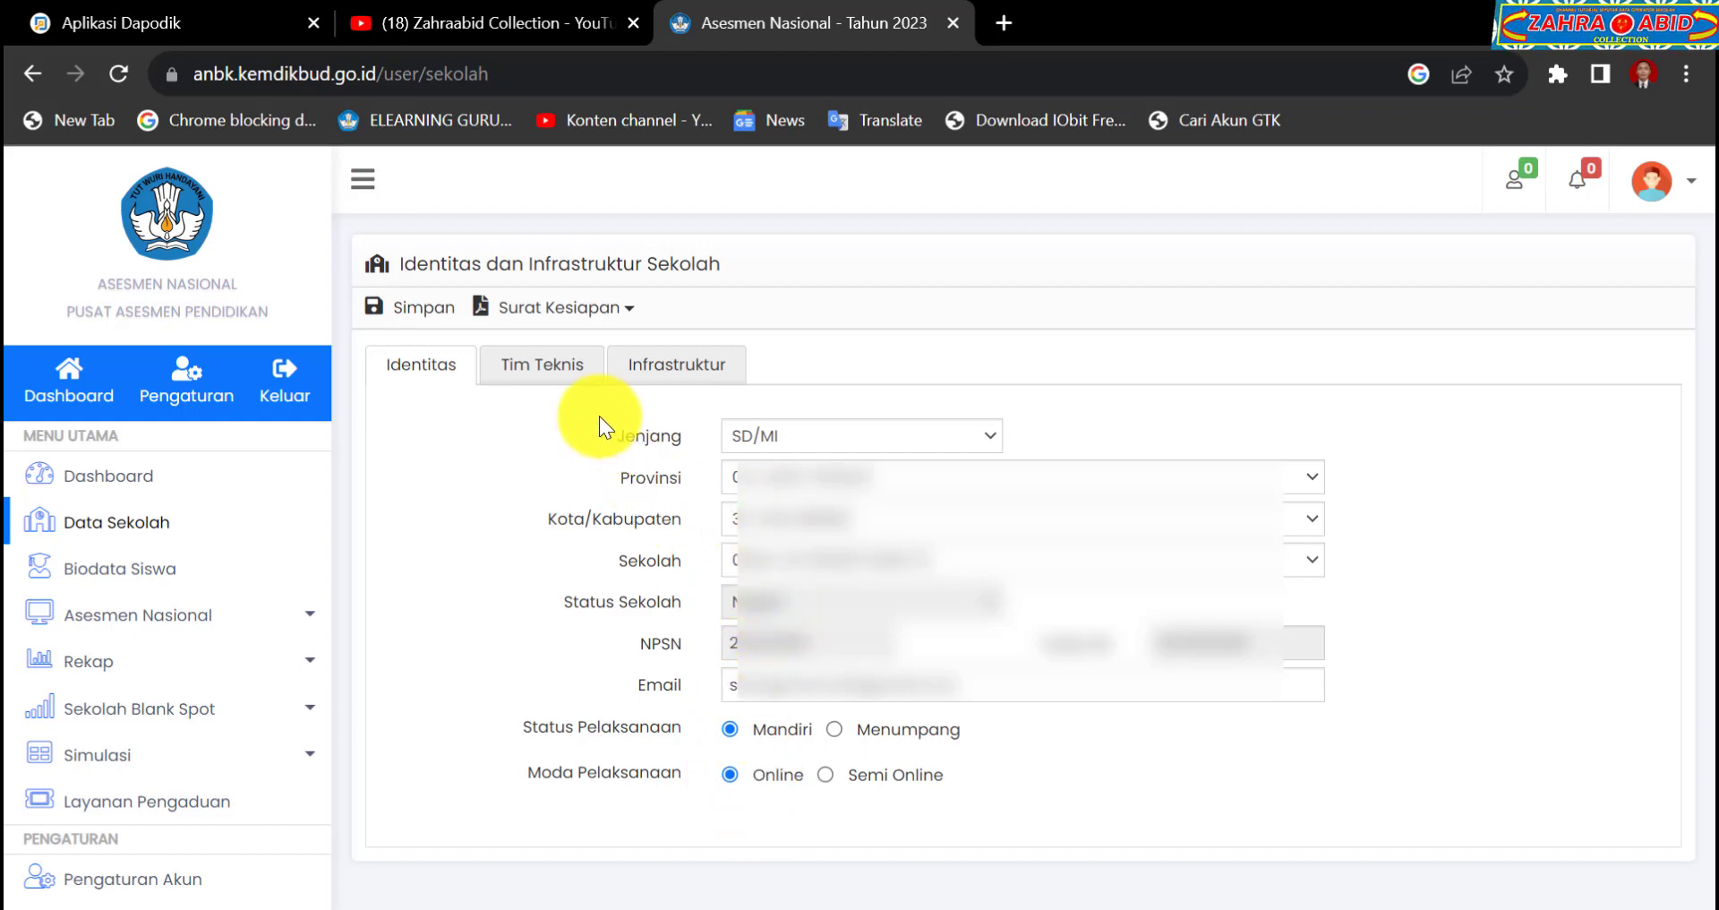
Step: Open the Tim Teknis details and check the contact fields for the person in charge, proctor and technician
left_click(576, 375)
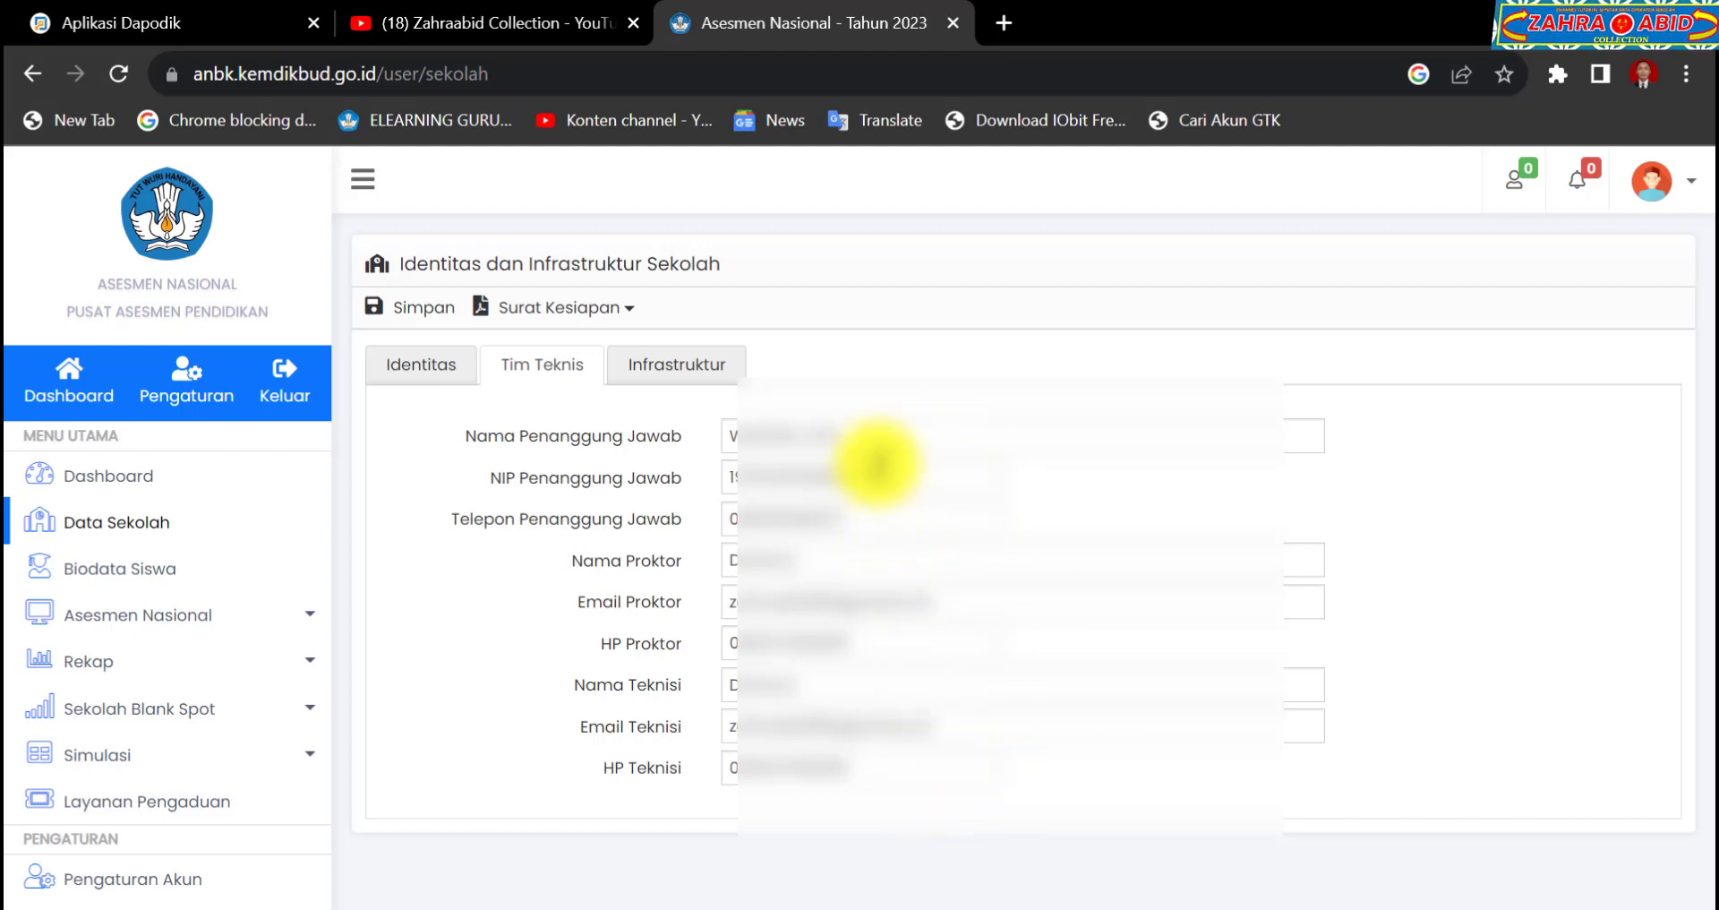
left_click(873, 432)
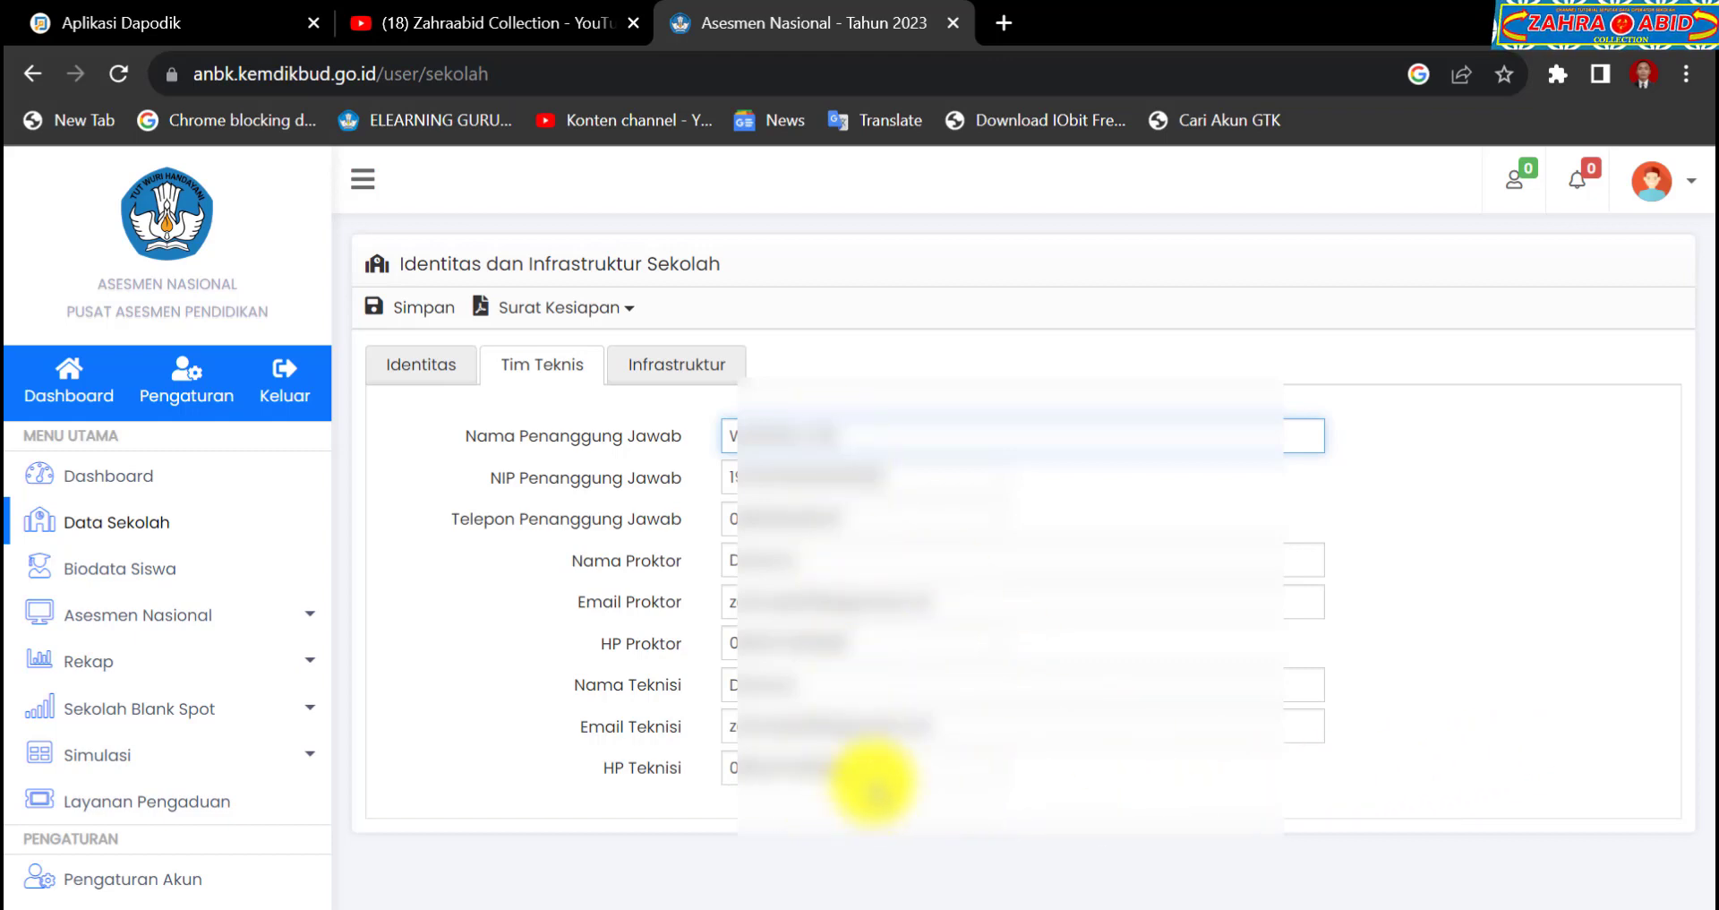
Step: Open the Infrastruktur details and check the computer lab ownership and owned client (Milik) counts
left_click(673, 367)
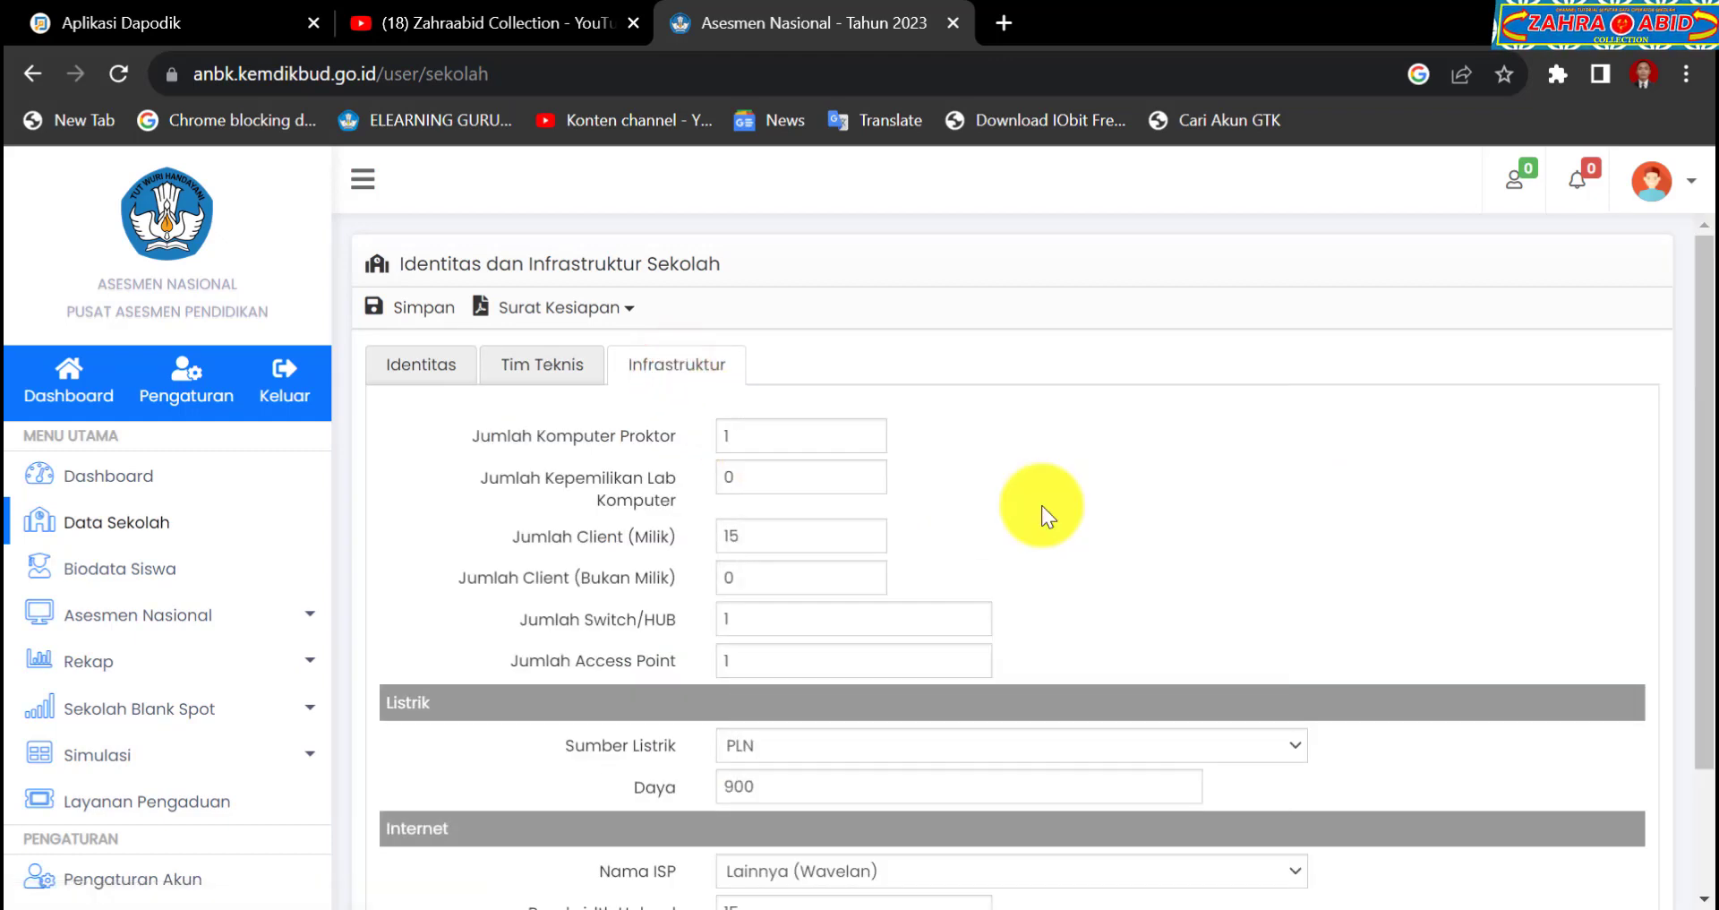
left_click(768, 478)
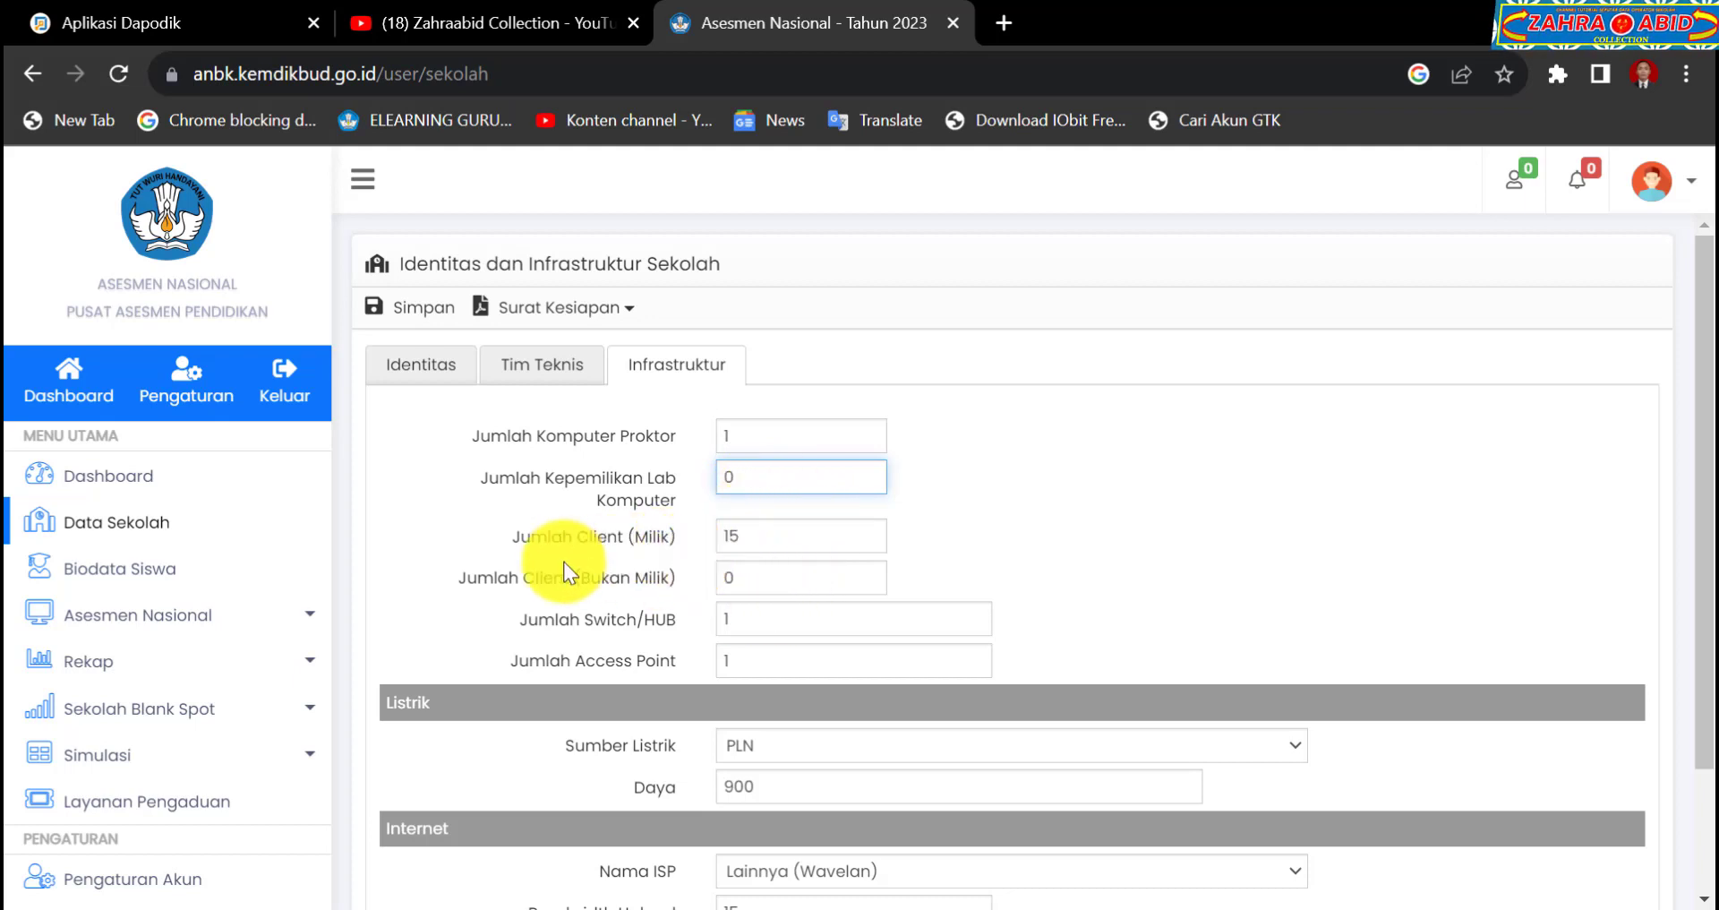
left_click(803, 535)
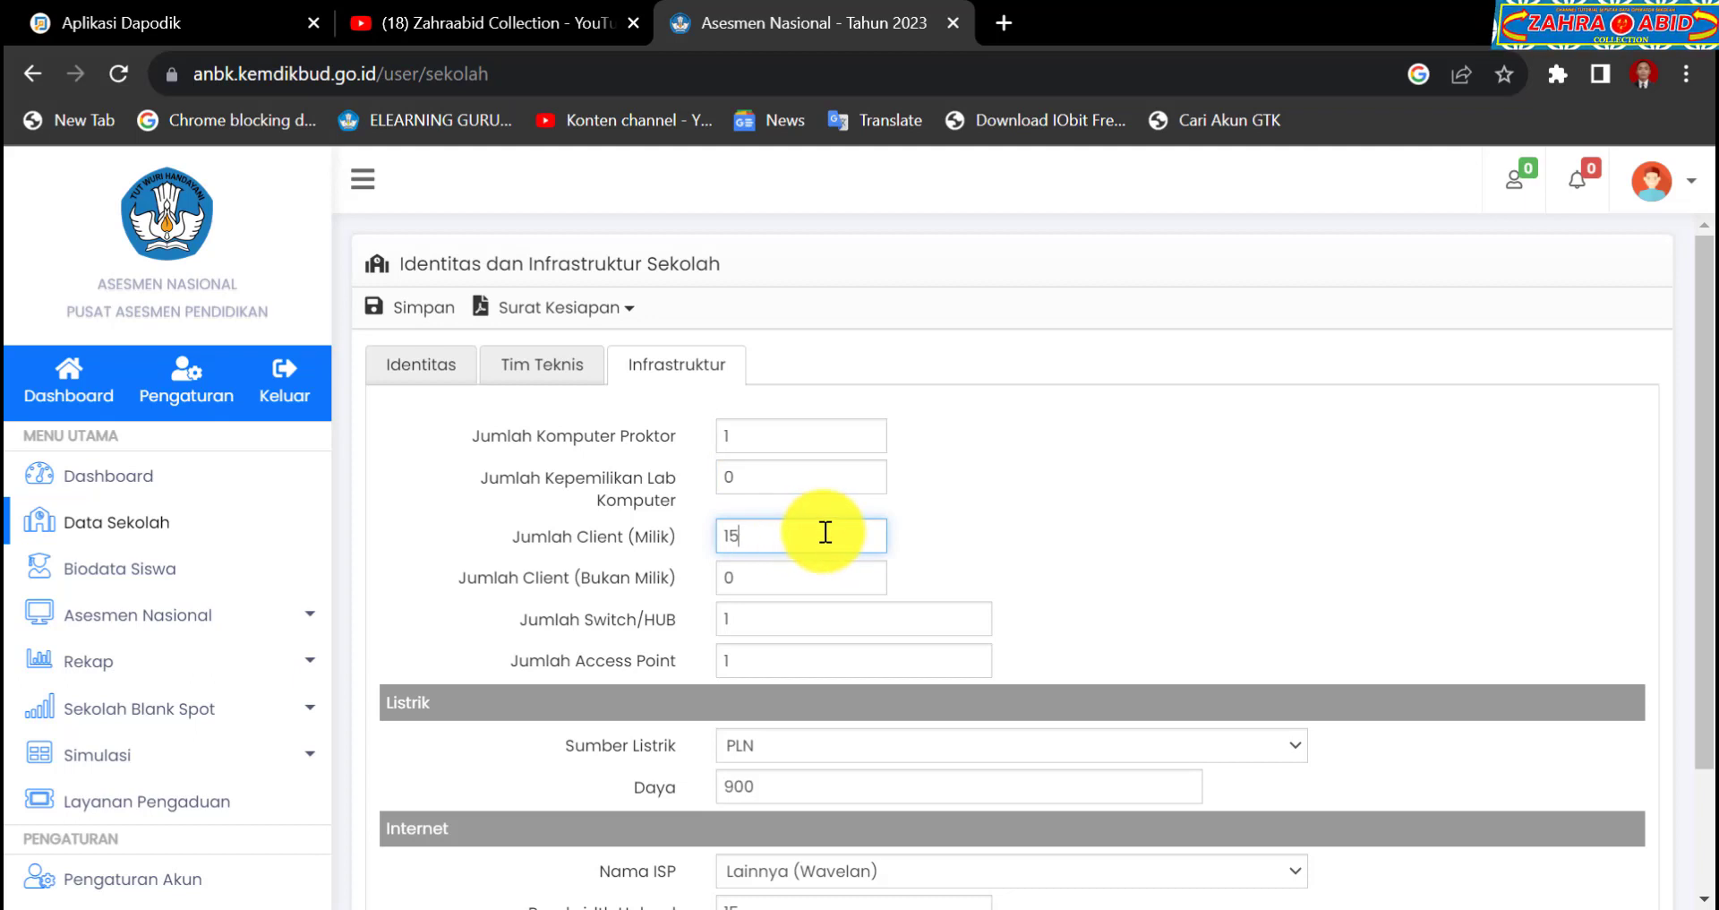
left_click(1000, 527)
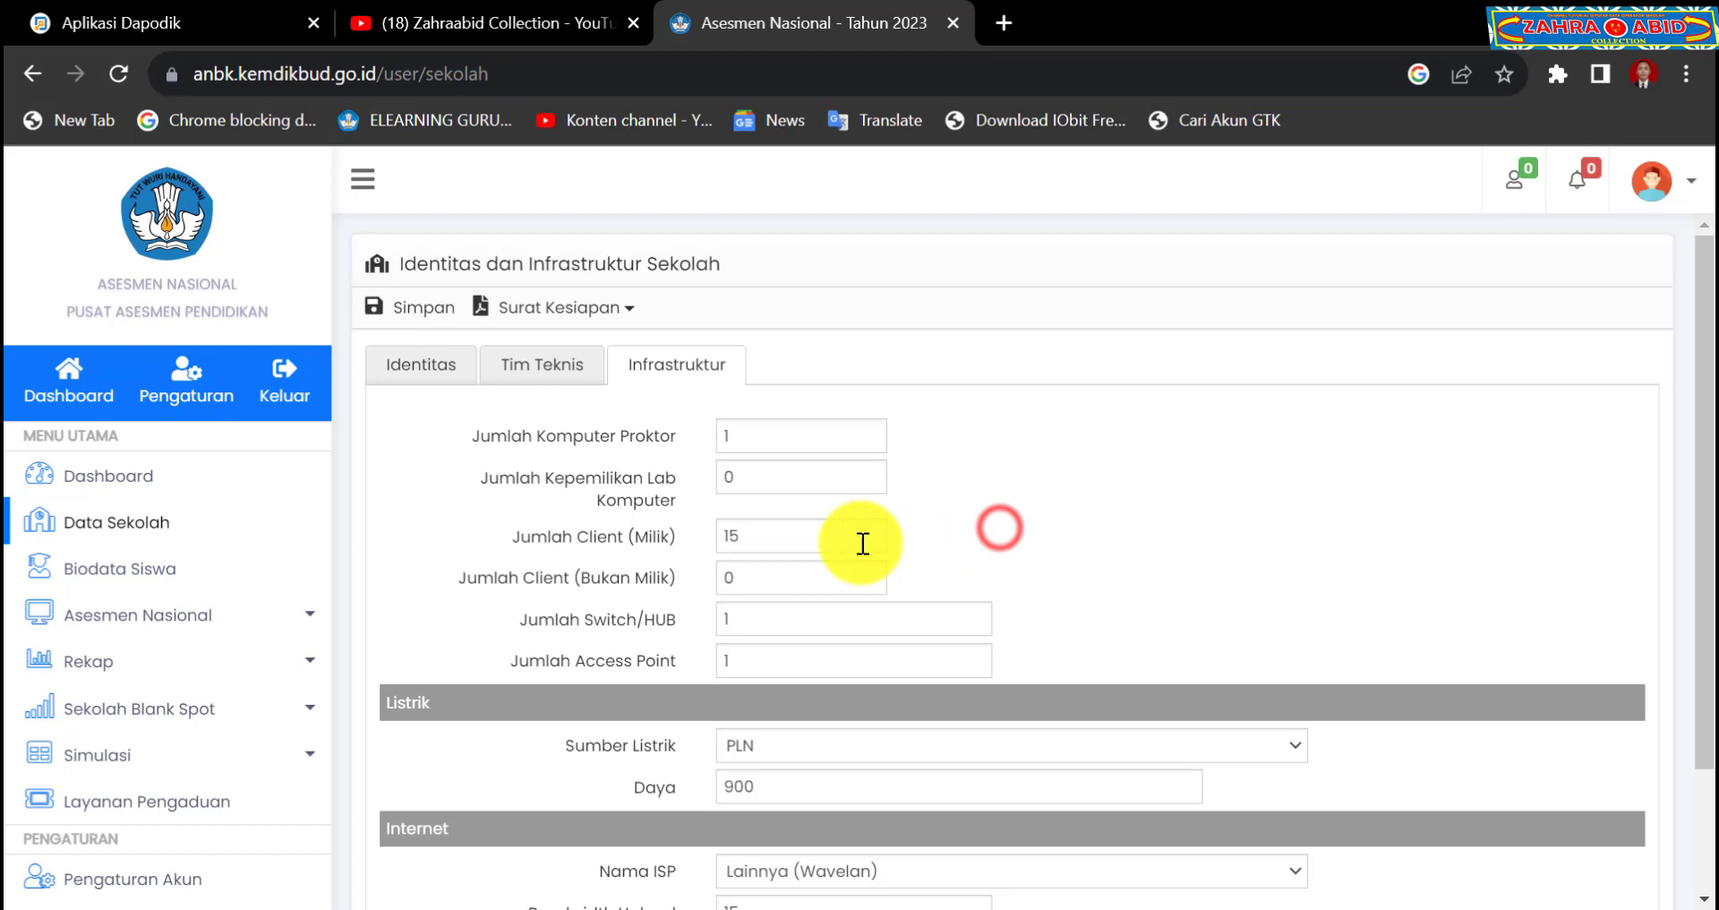
left_click(767, 540)
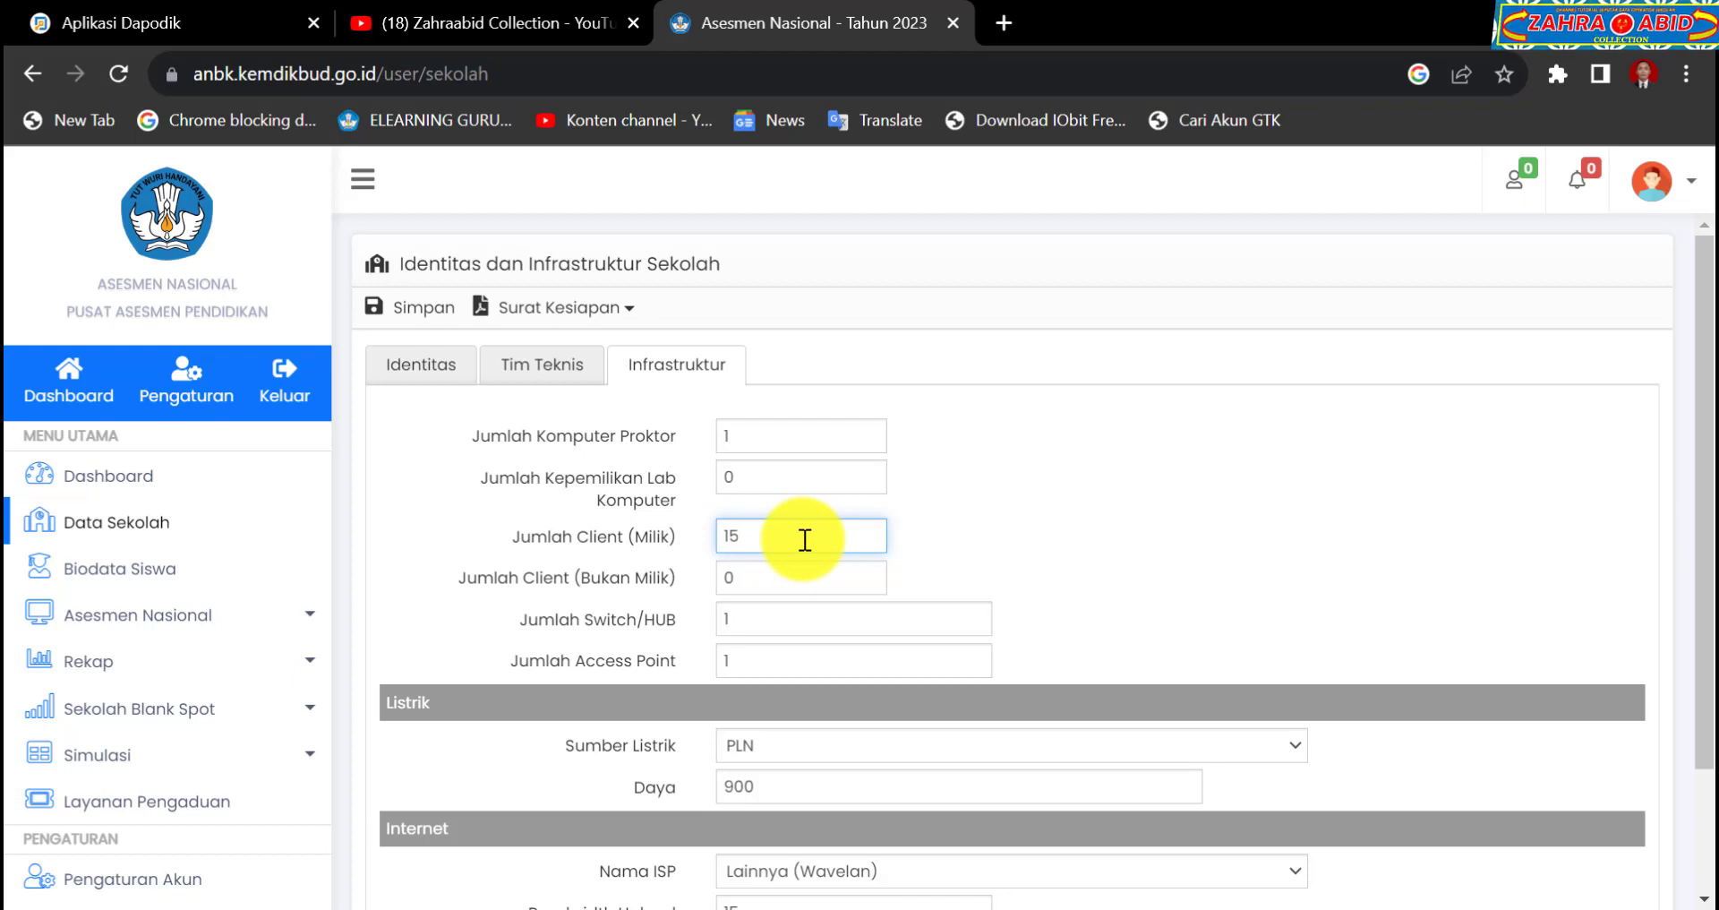
left_click(956, 533)
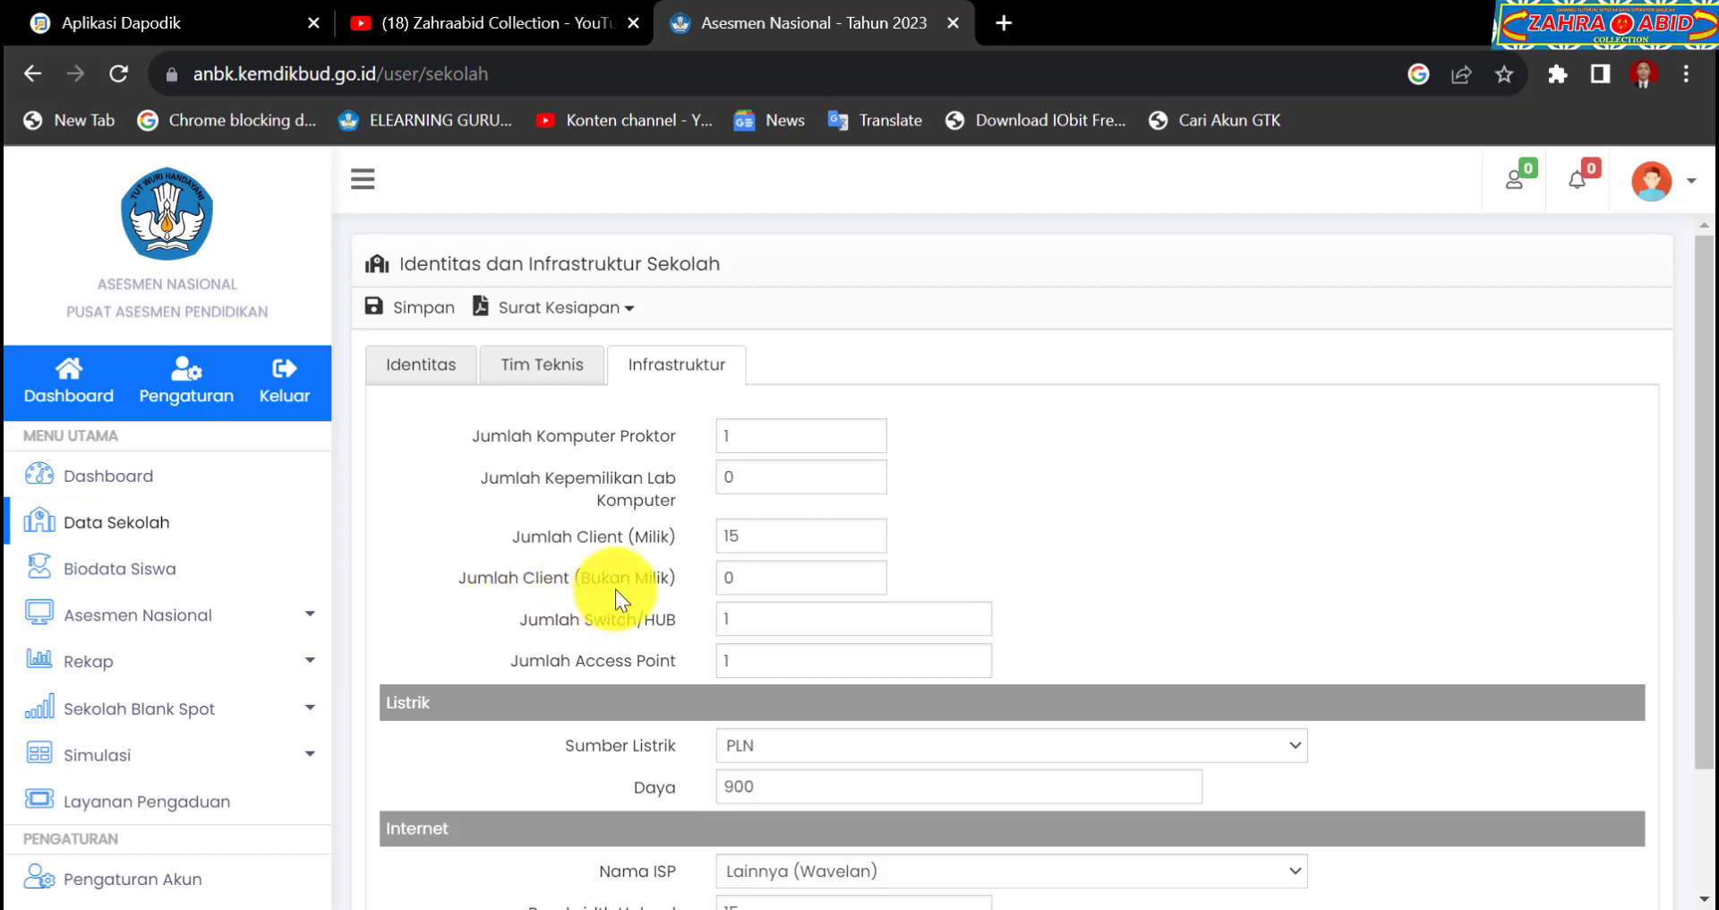
Step: Check the non-owned client (Bukan Milik), Switch/HUB and Access Point counts
left_click(782, 580)
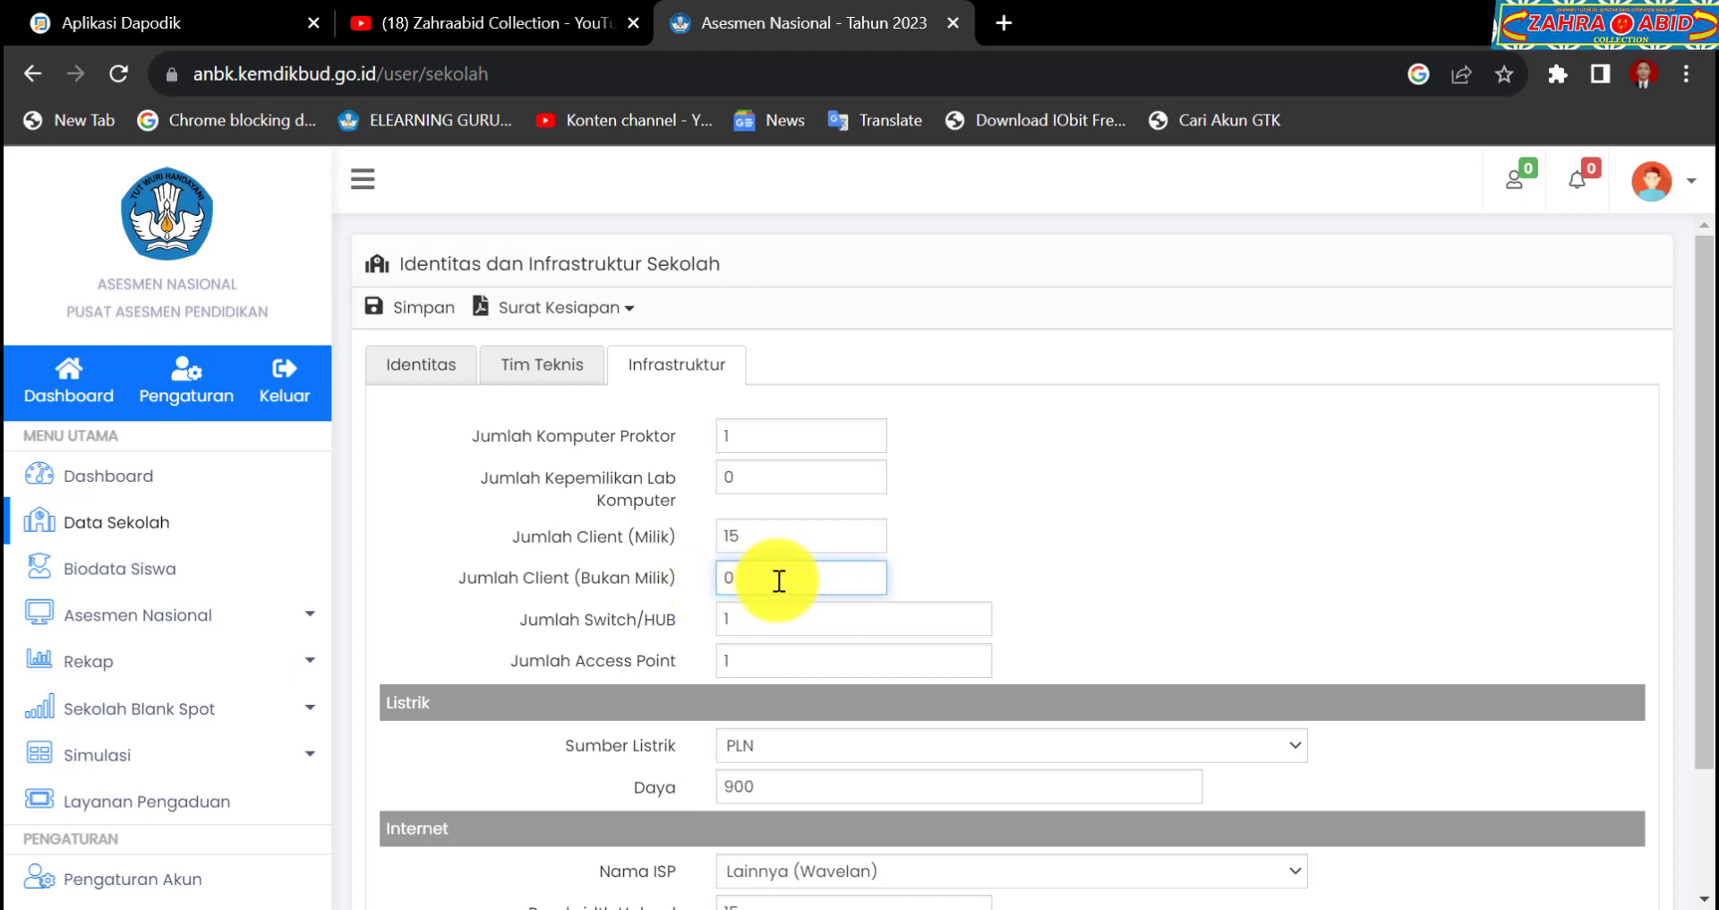
left_click(954, 579)
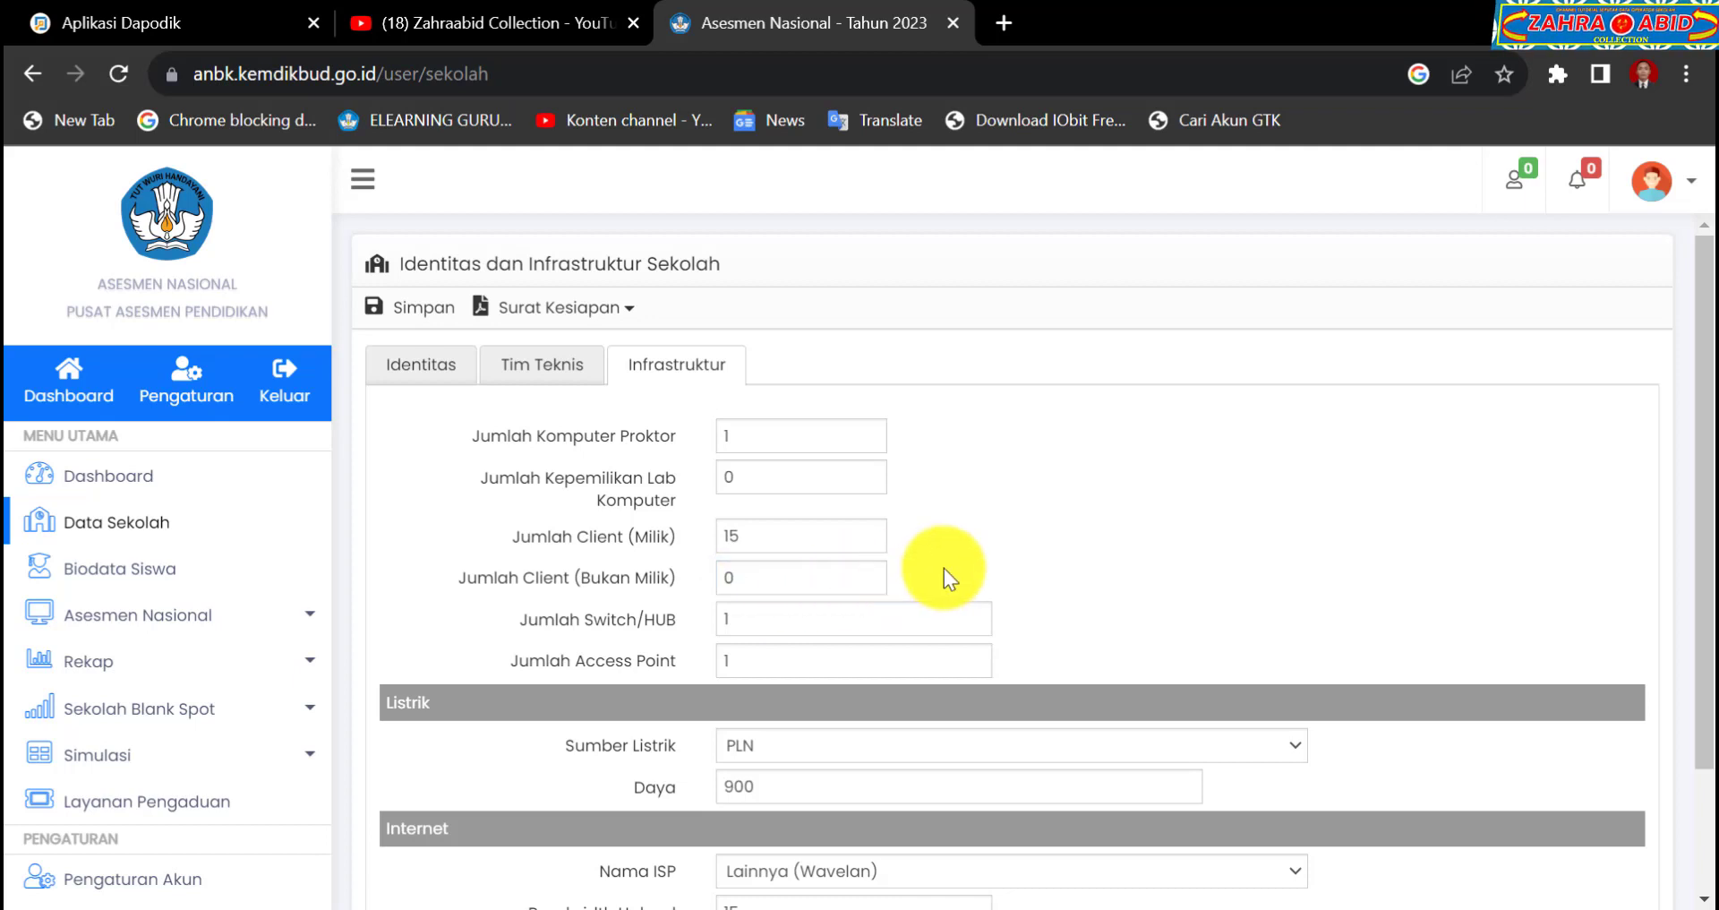
left_click(808, 580)
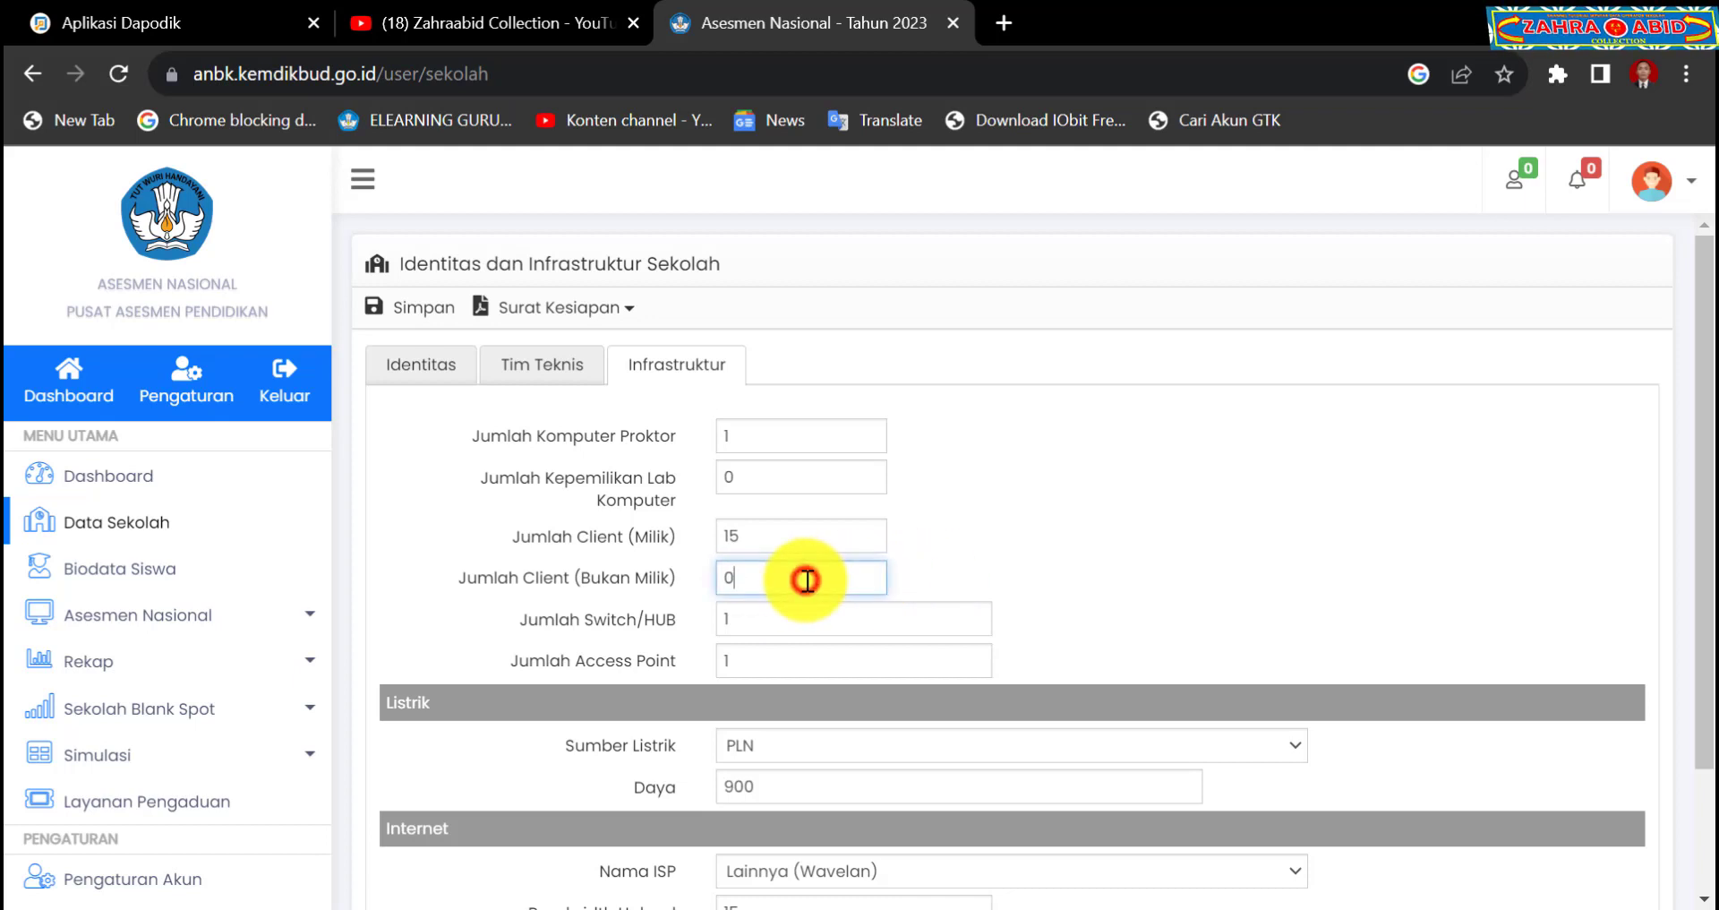
left_click(978, 574)
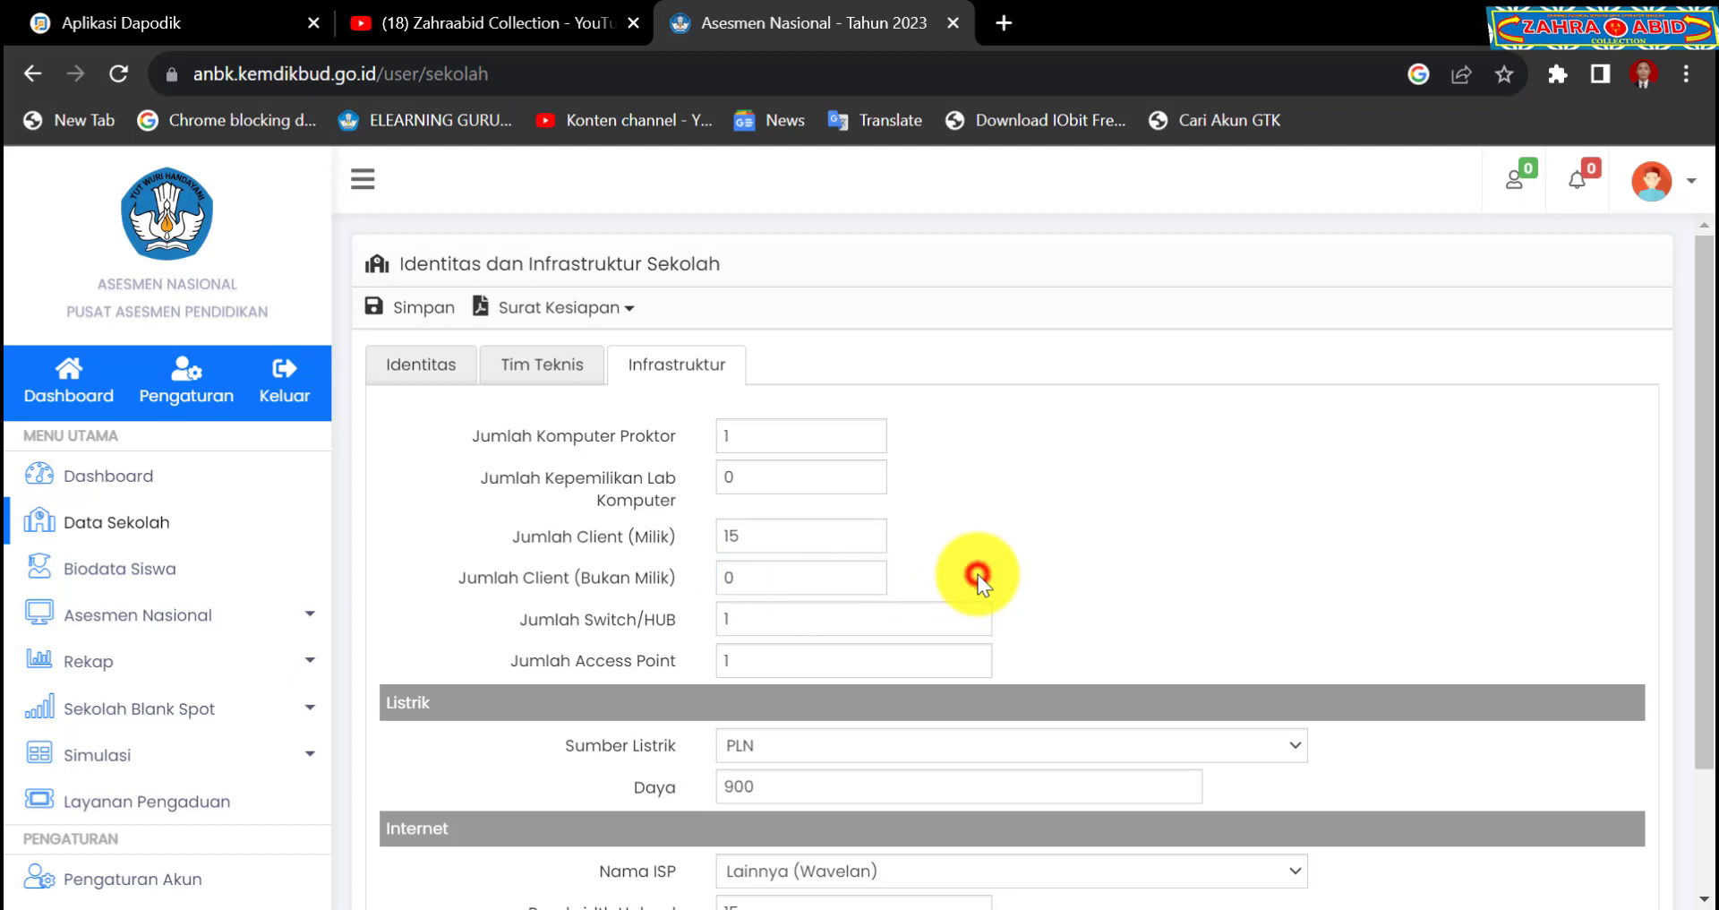
left_click(831, 627)
left_click(1099, 588)
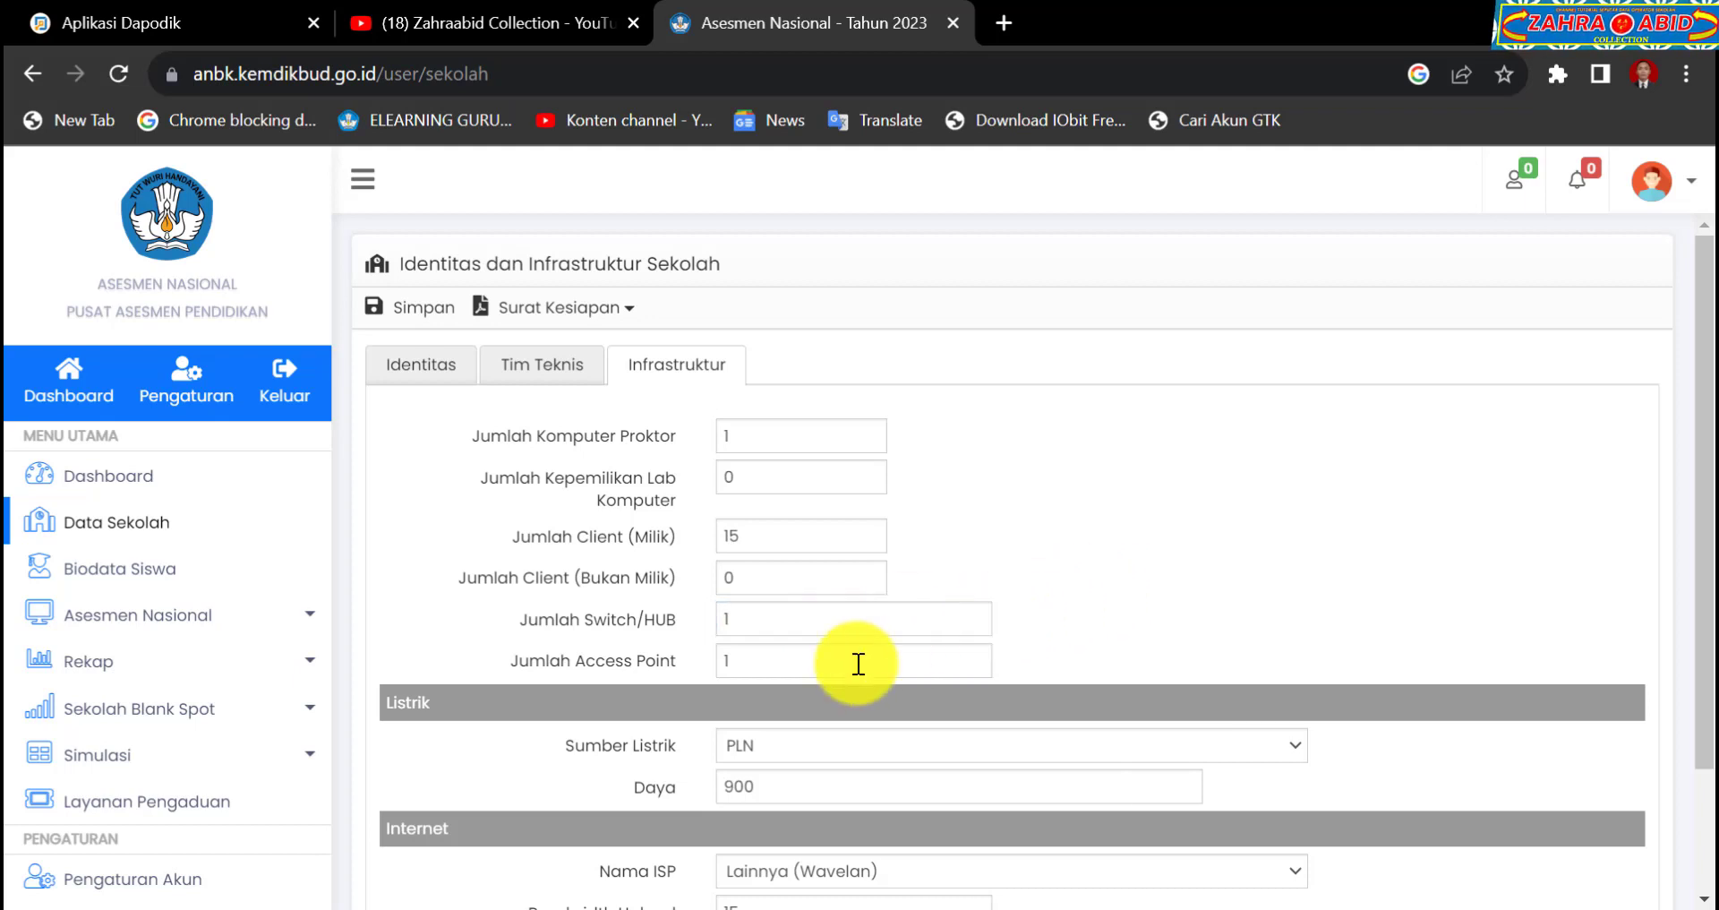
left_click(758, 660)
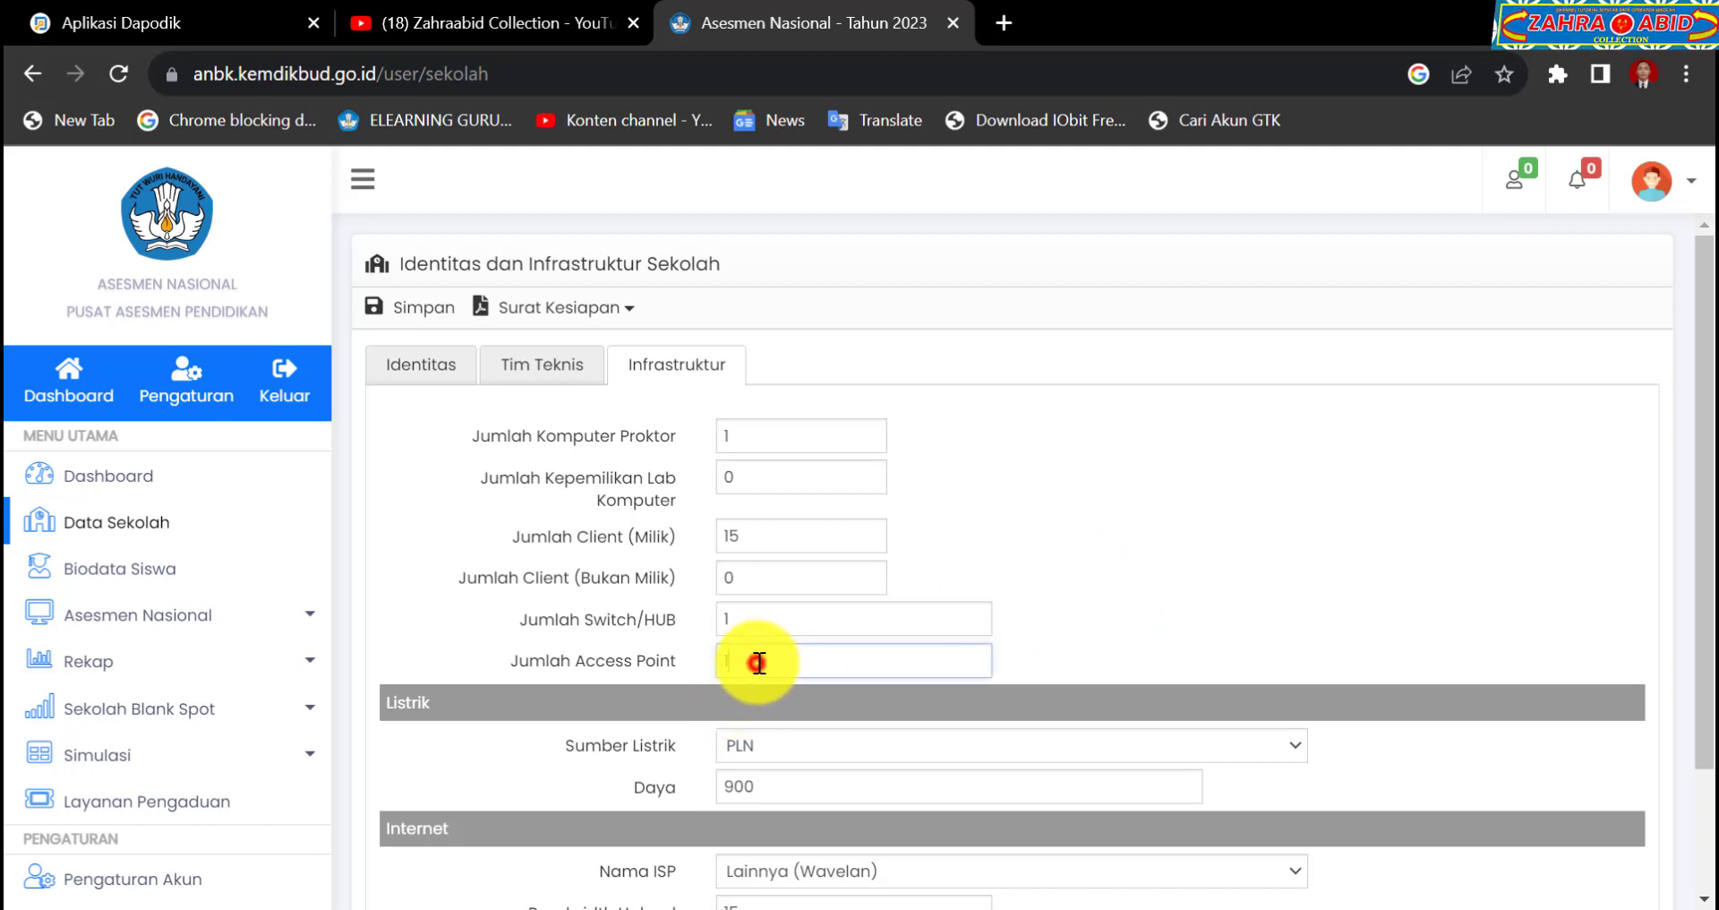
left_click(1143, 654)
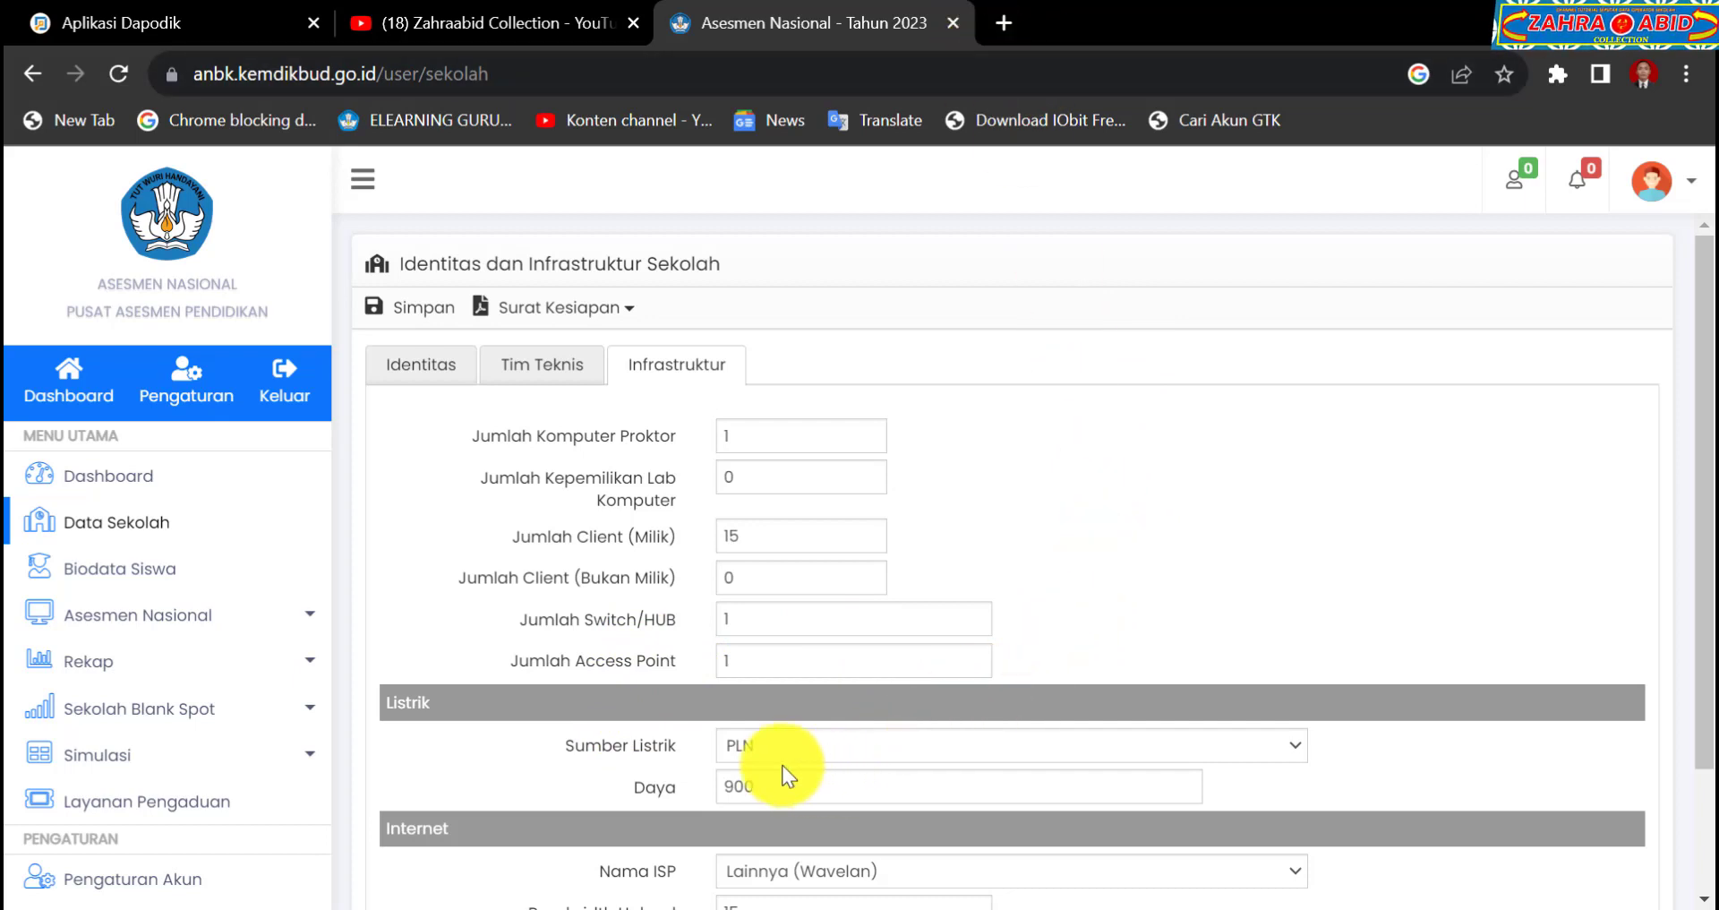
Step: Select PLN as the electricity source (Sumber Listrik) and check the Daya field
left_click(1040, 752)
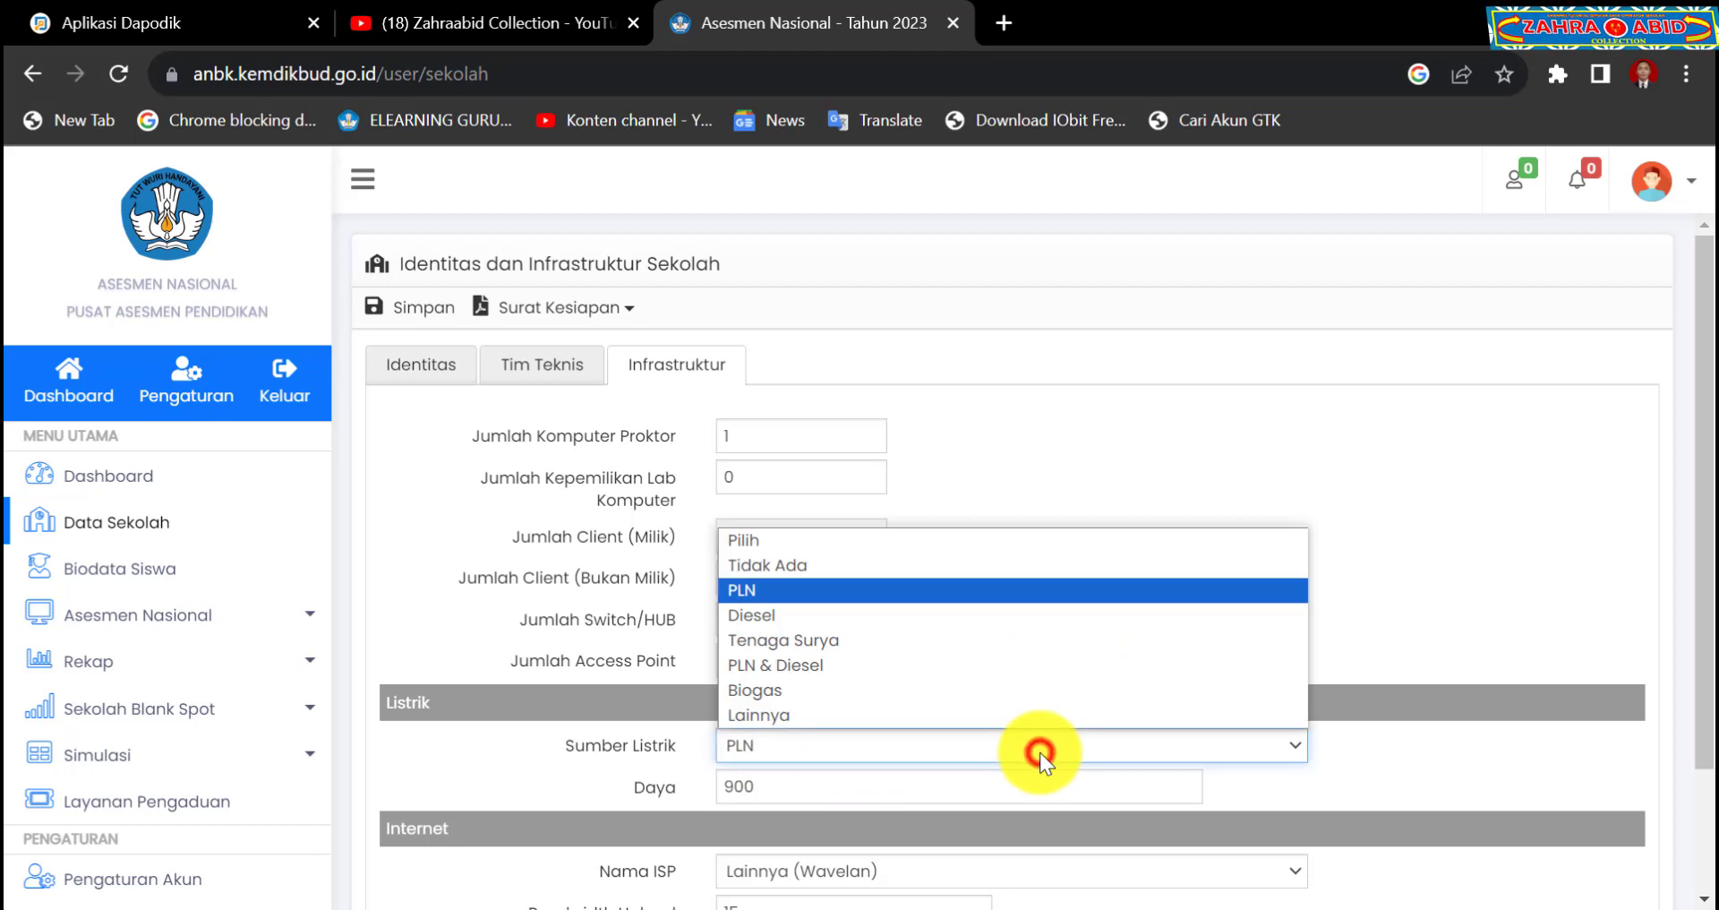
left_click(975, 593)
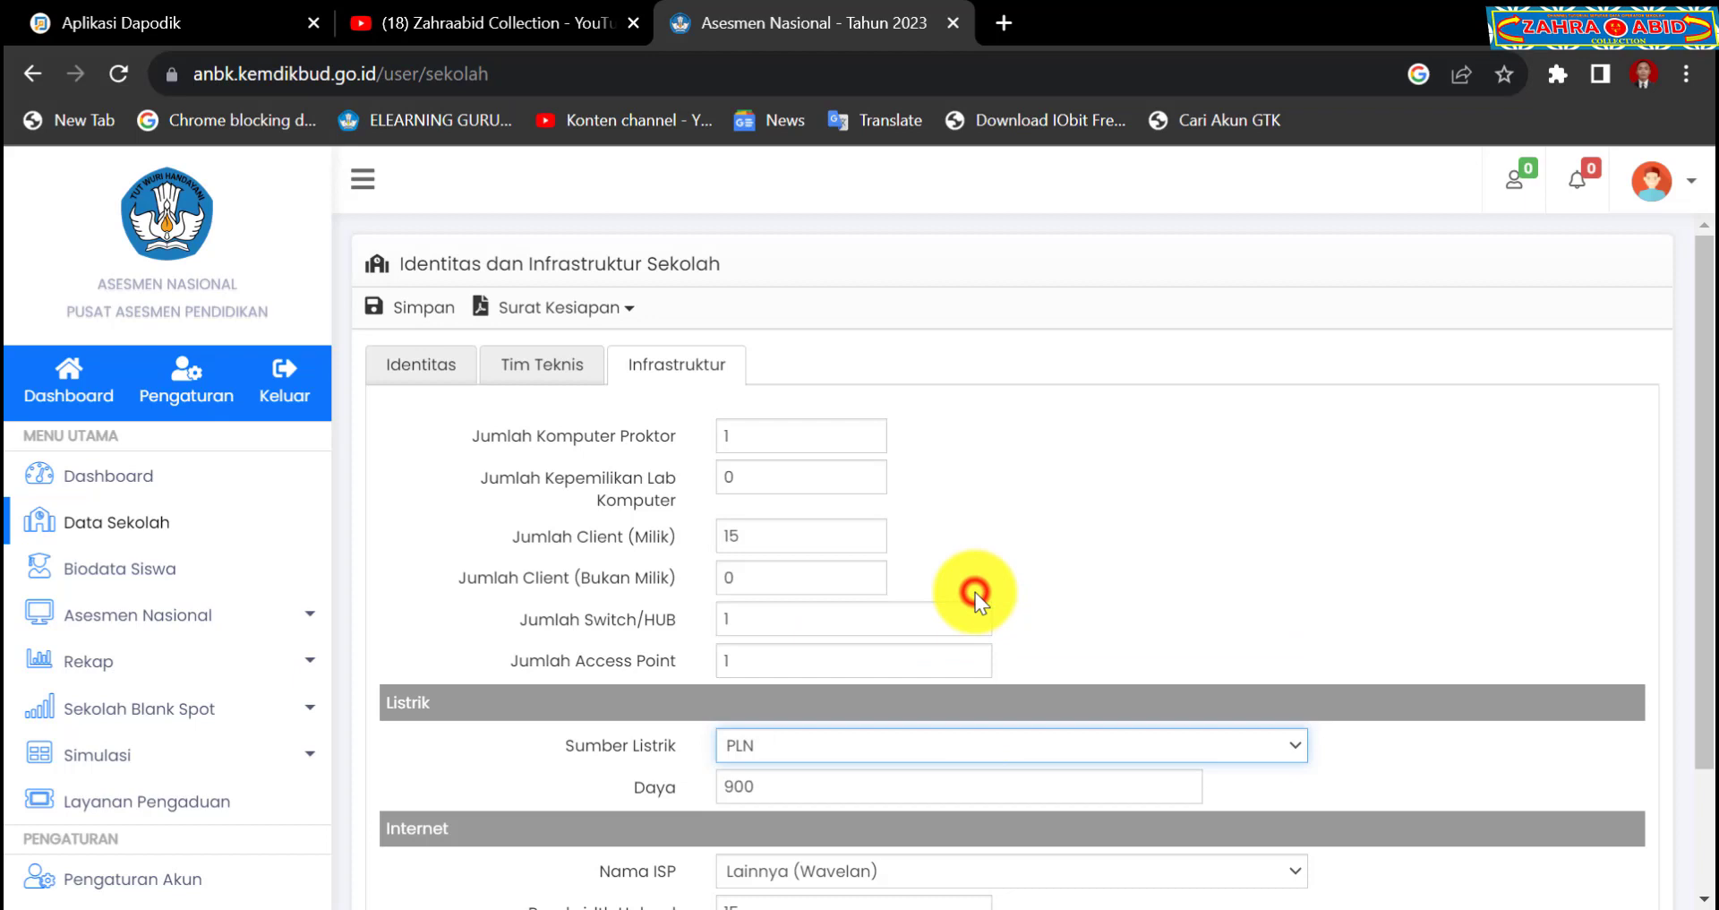
left_click(942, 789)
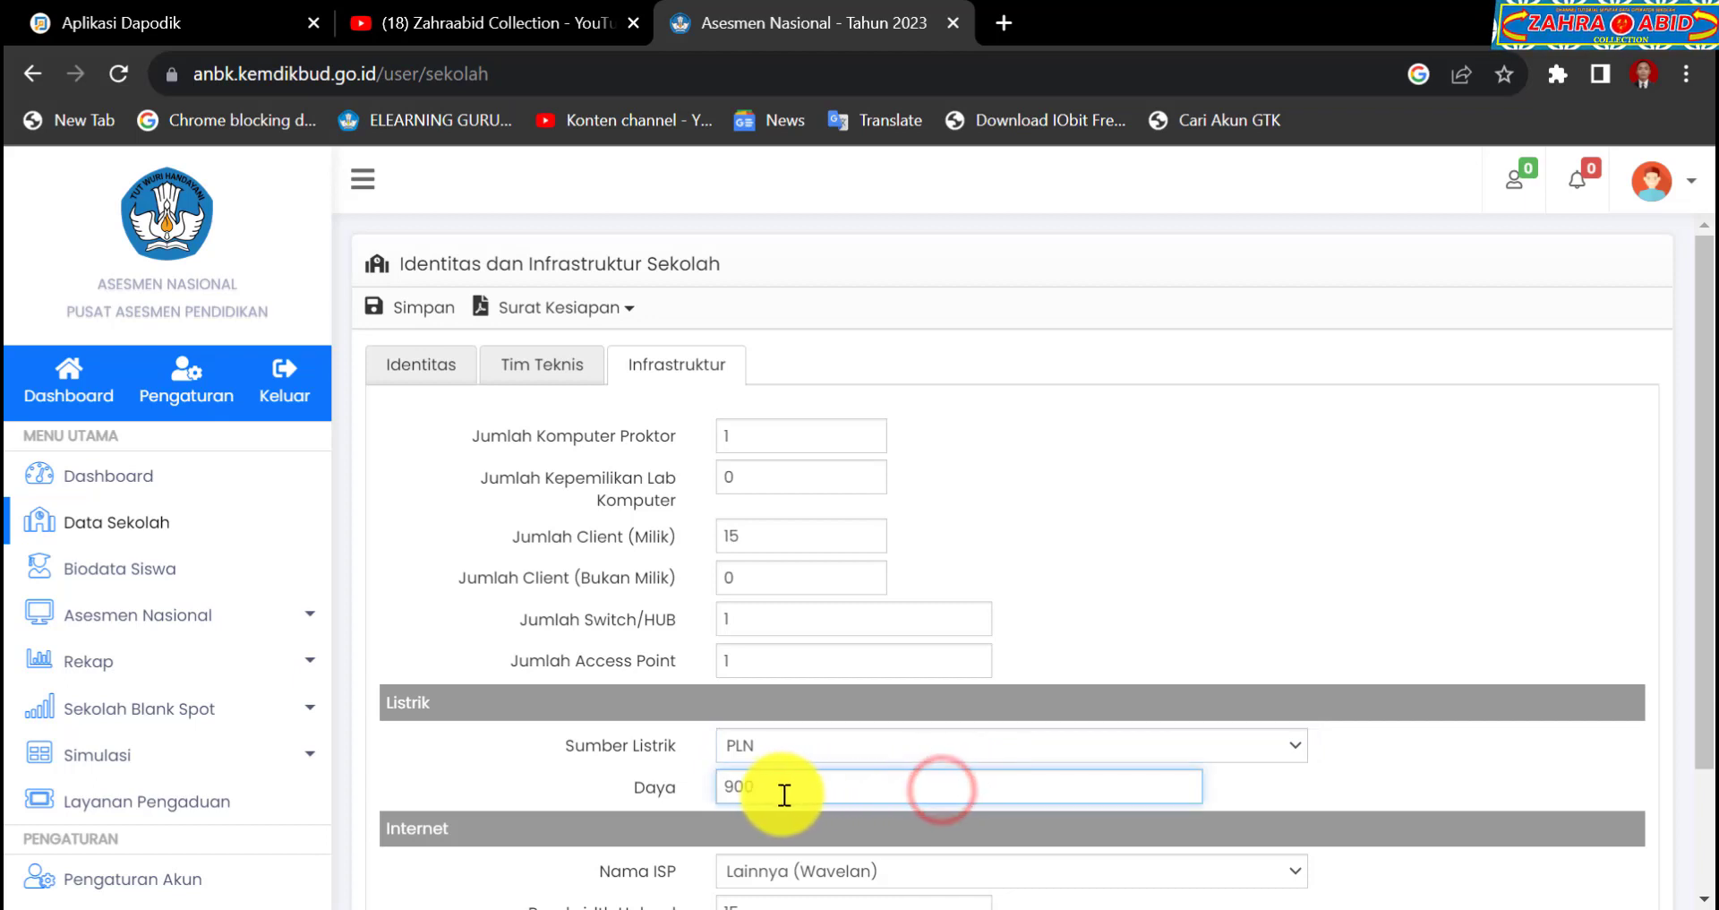
Step: Examine the available internet providers for Nama ISP and leave the list without choosing another one
scroll(880, 789, "down", 2)
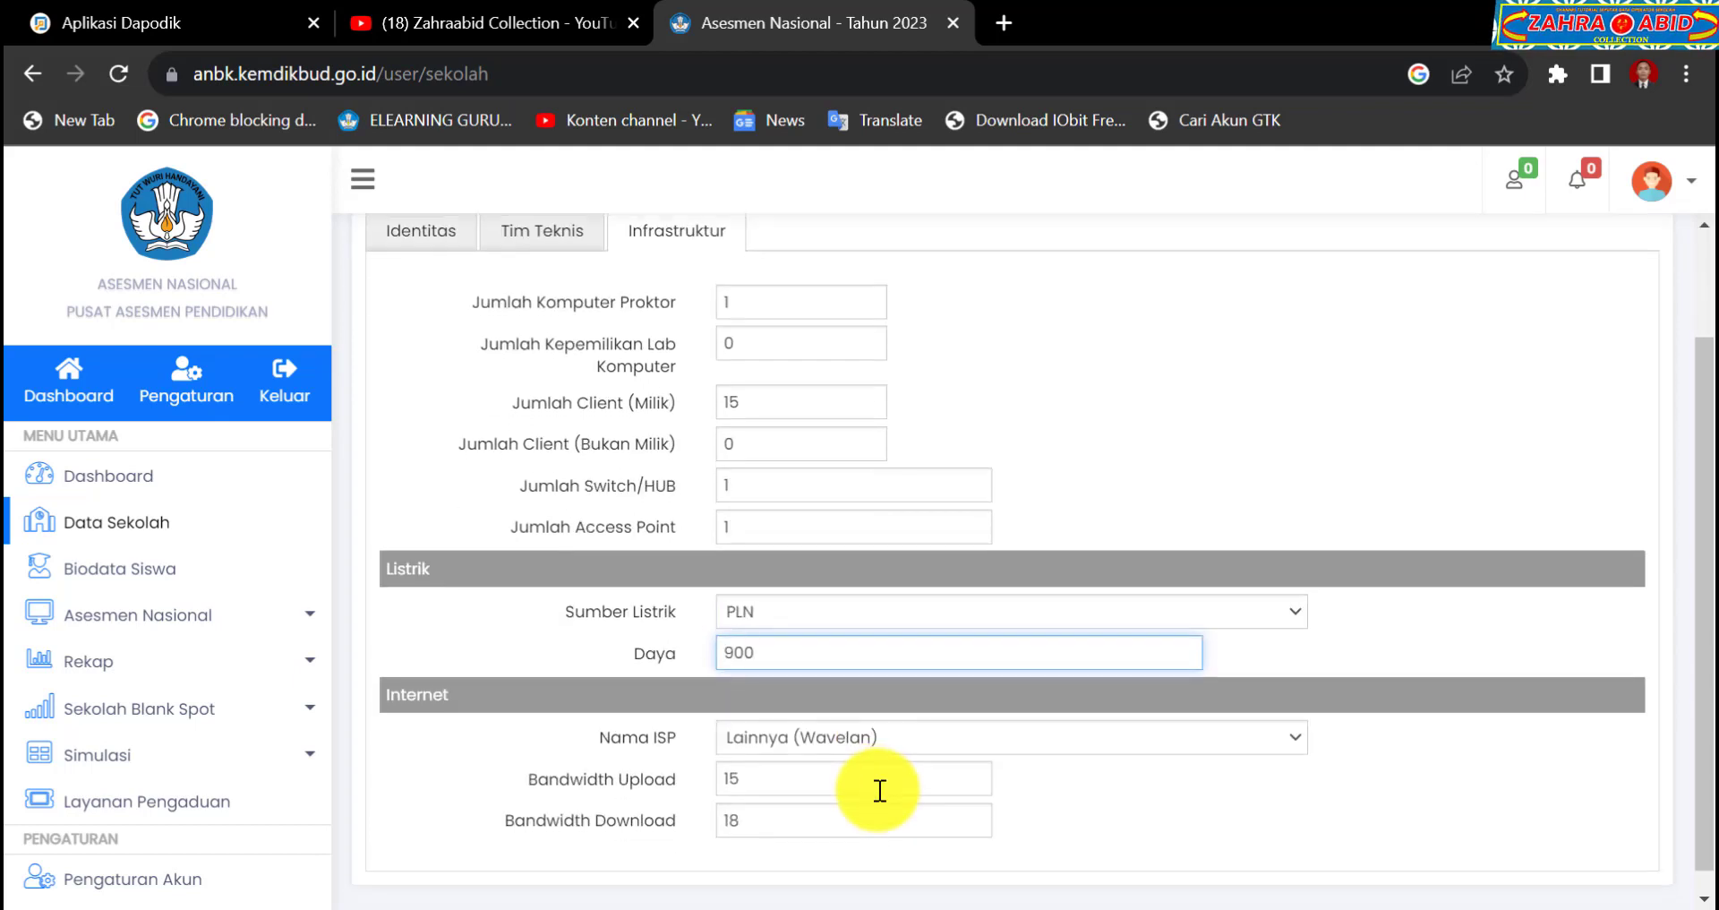
left_click(1143, 738)
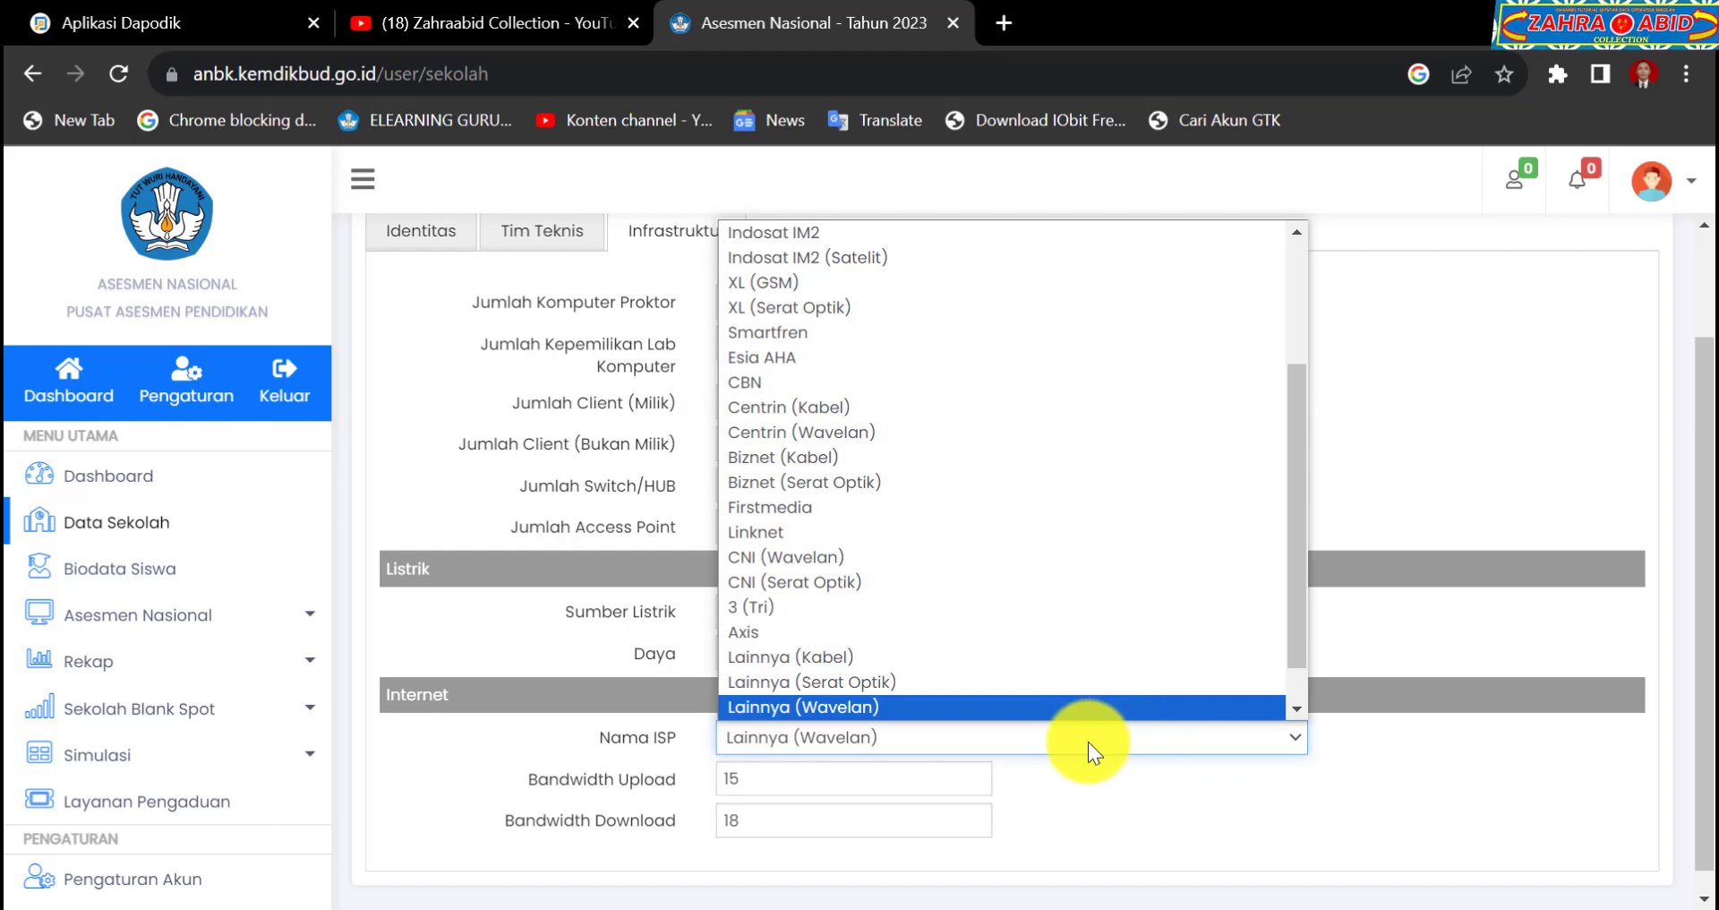
scroll(1027, 711, "down", 1)
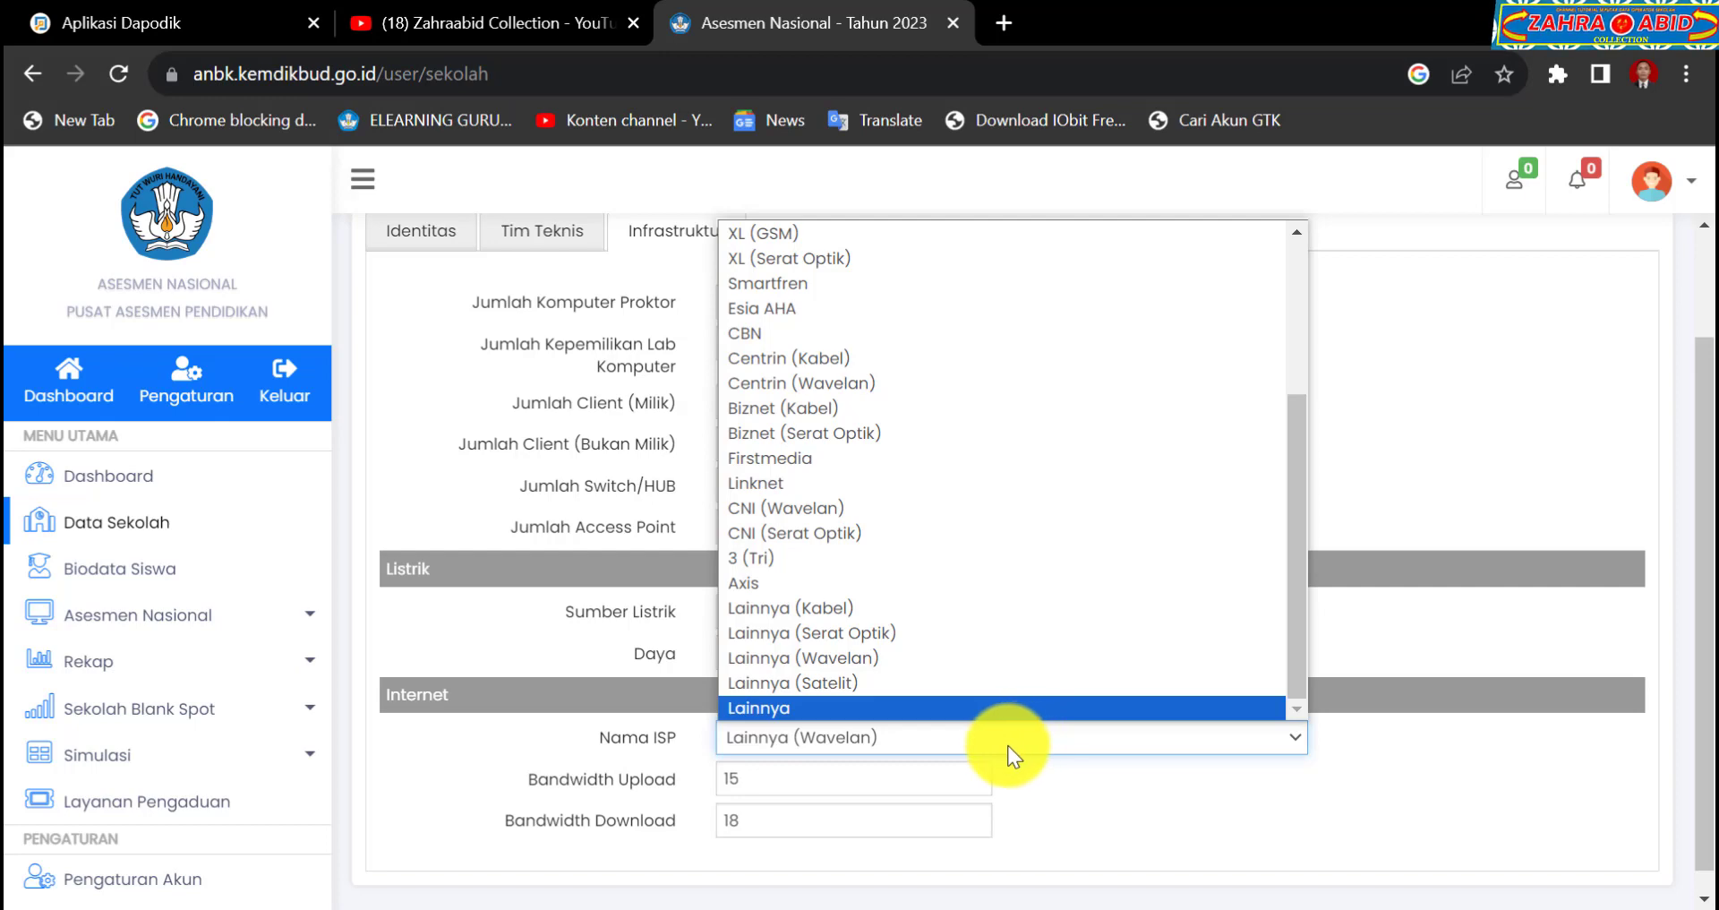
left_click(1007, 744)
left_click(955, 744)
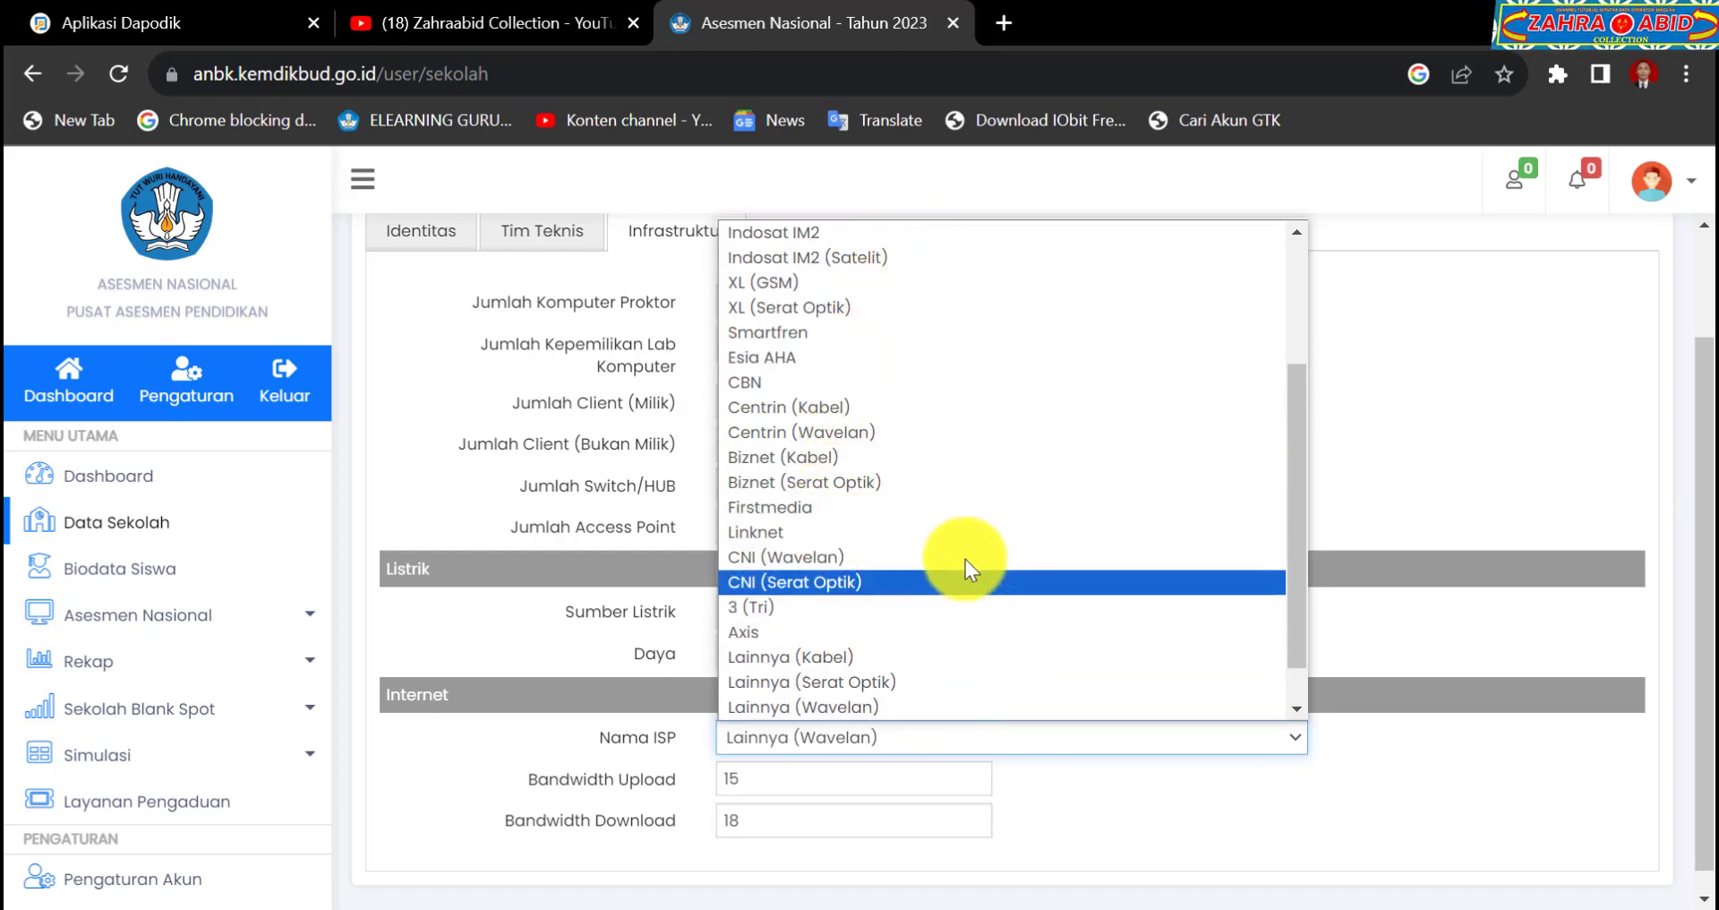
left_click(933, 733)
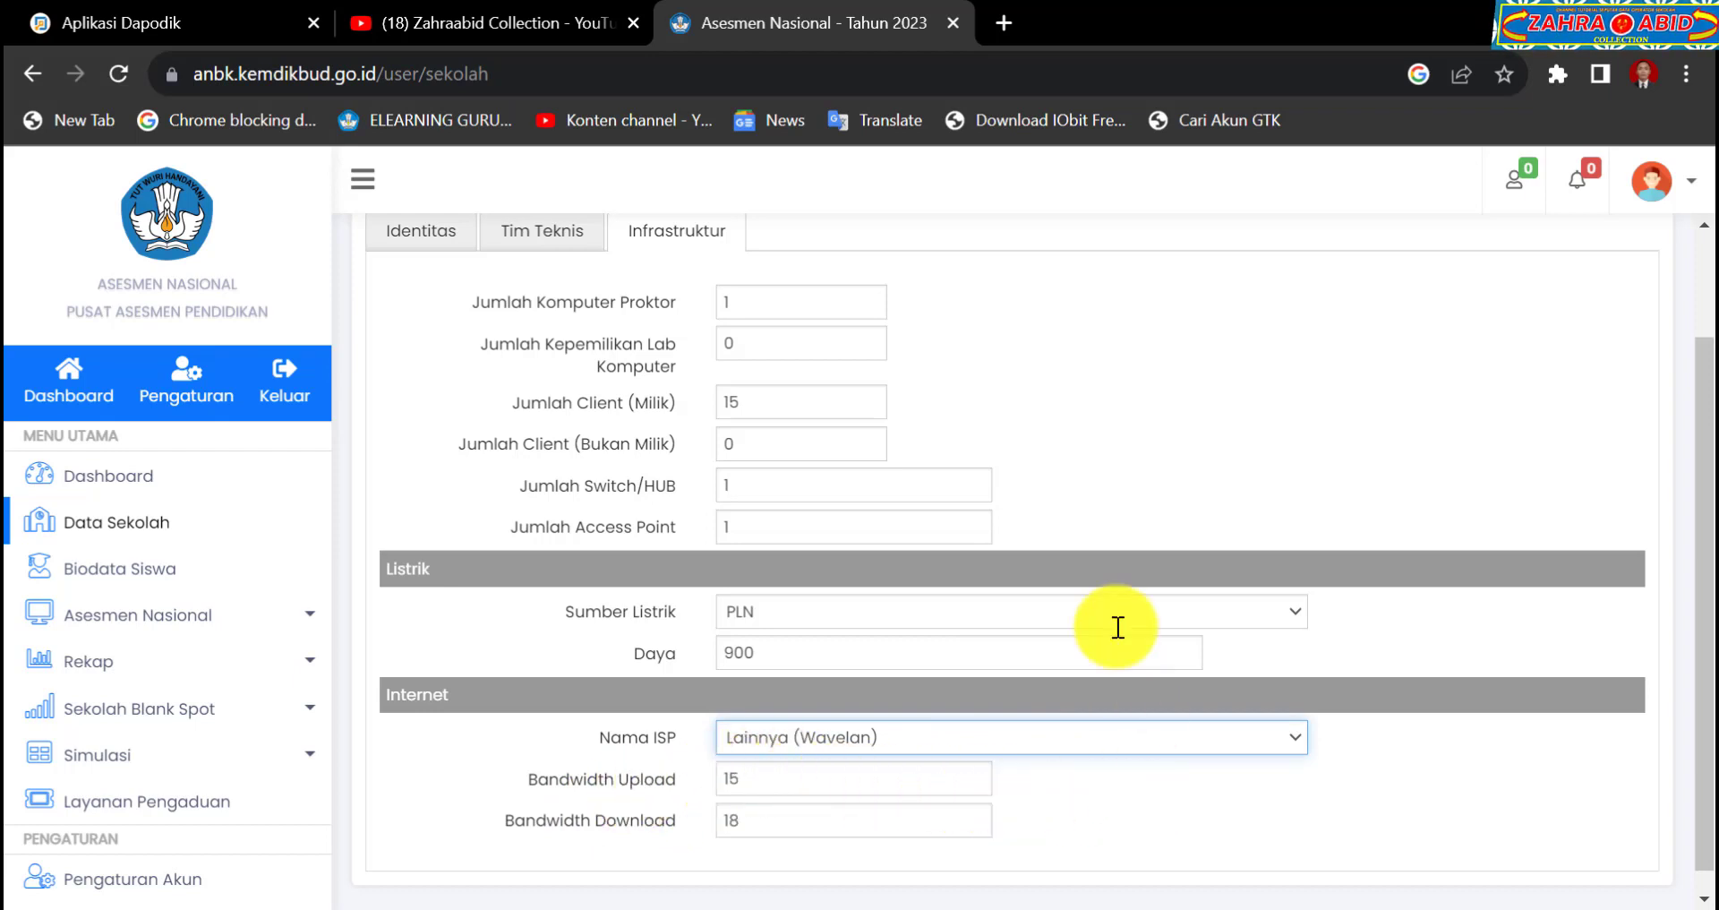
Step: Search for "speedtest kemdikbud" in a new browser tab, open the Kemdikbud Speedtest site and run the internet speed test
left_click(1016, 23)
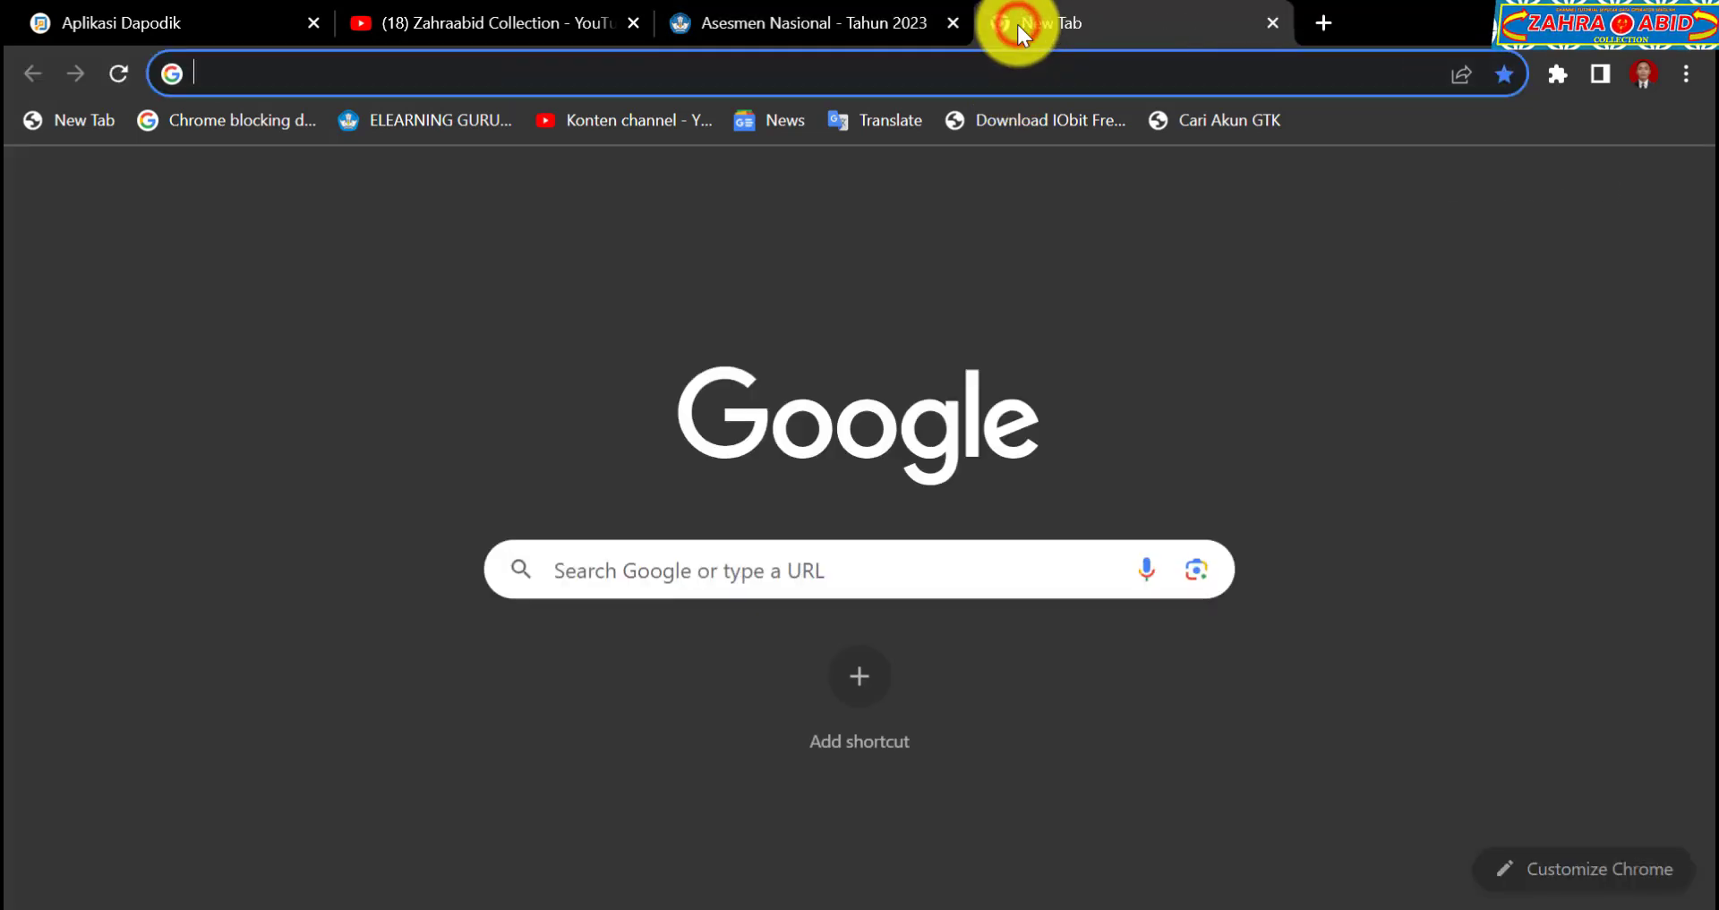
type("speedtest kemdikbud")
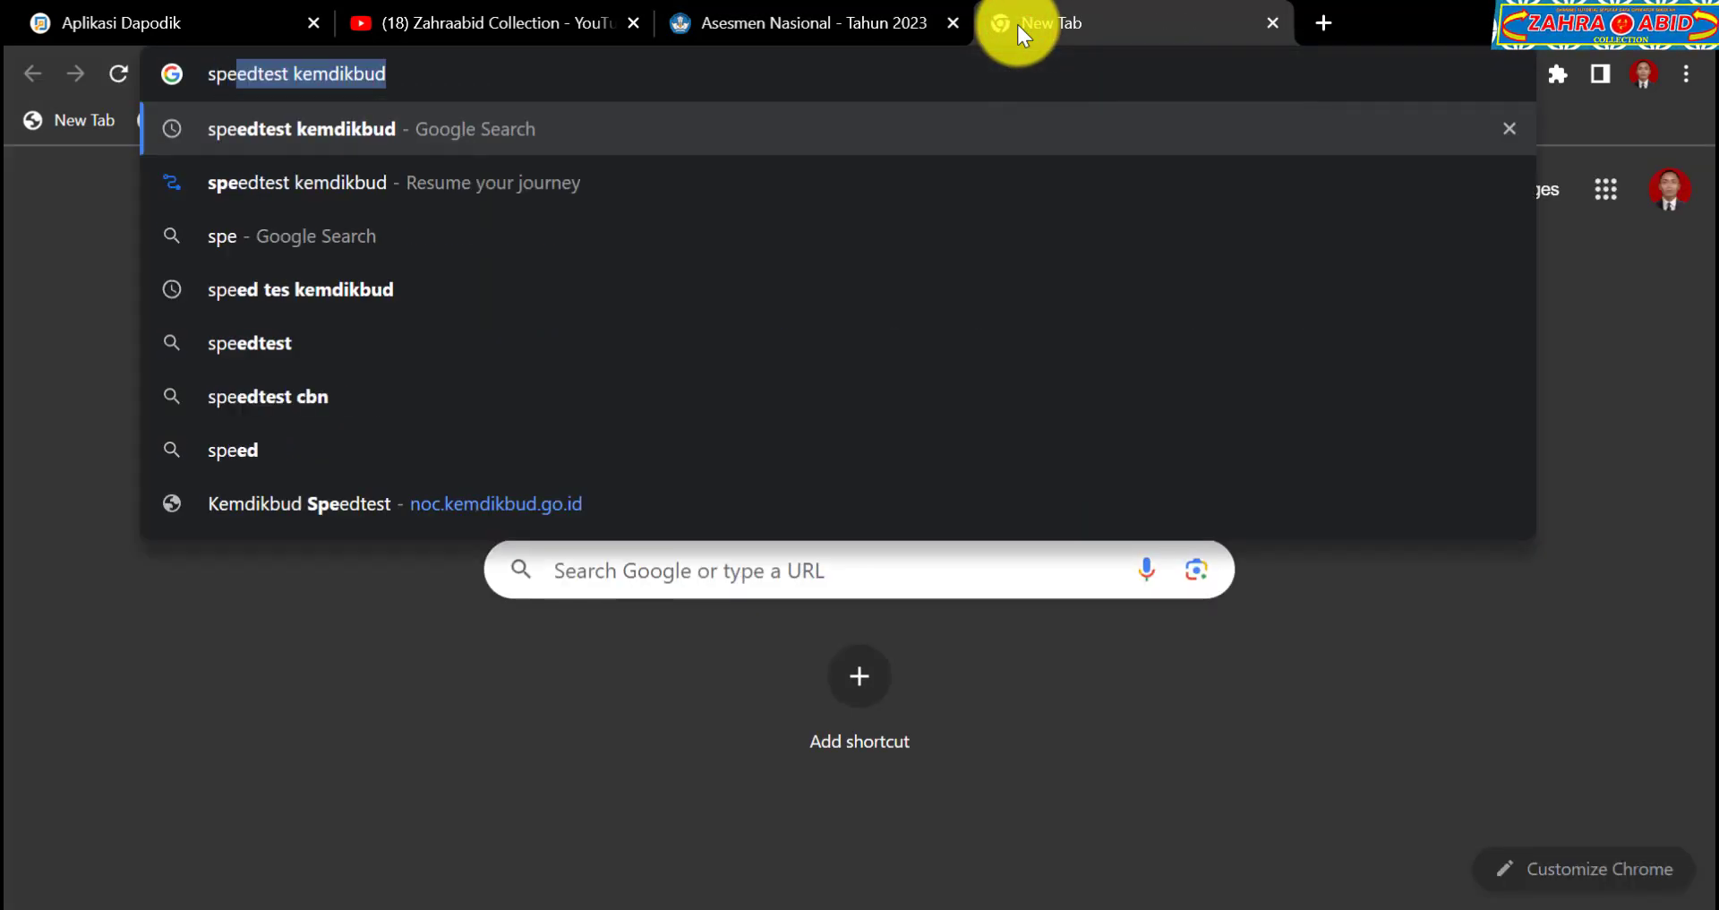
key("Return")
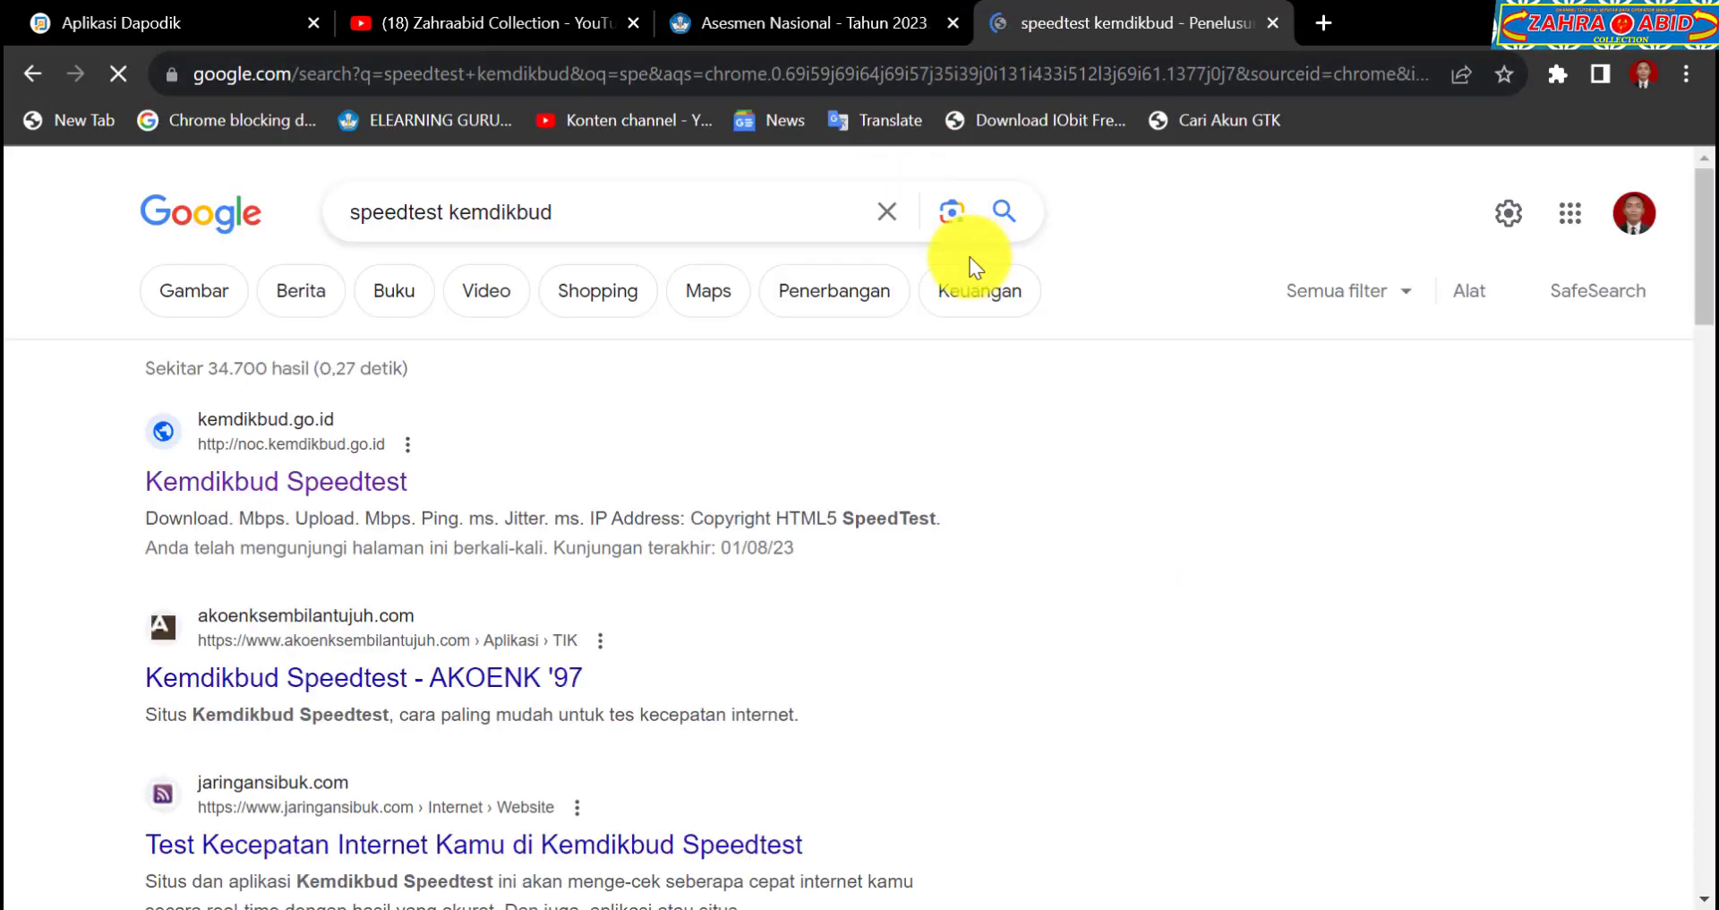
left_click(298, 488)
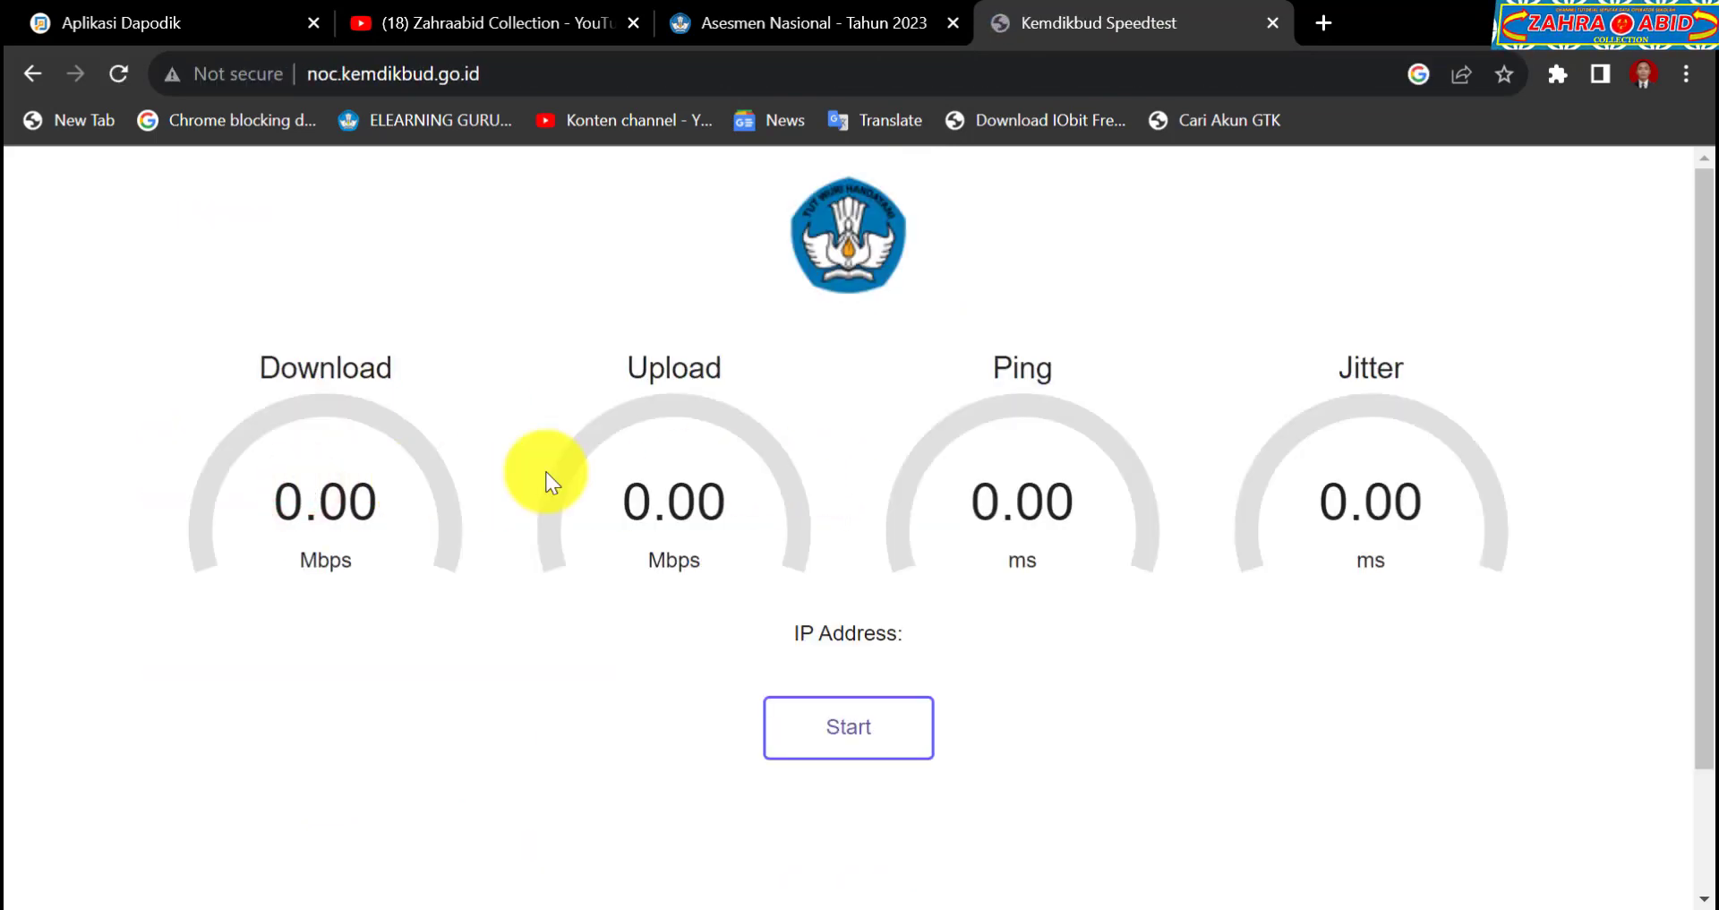
left_click(864, 739)
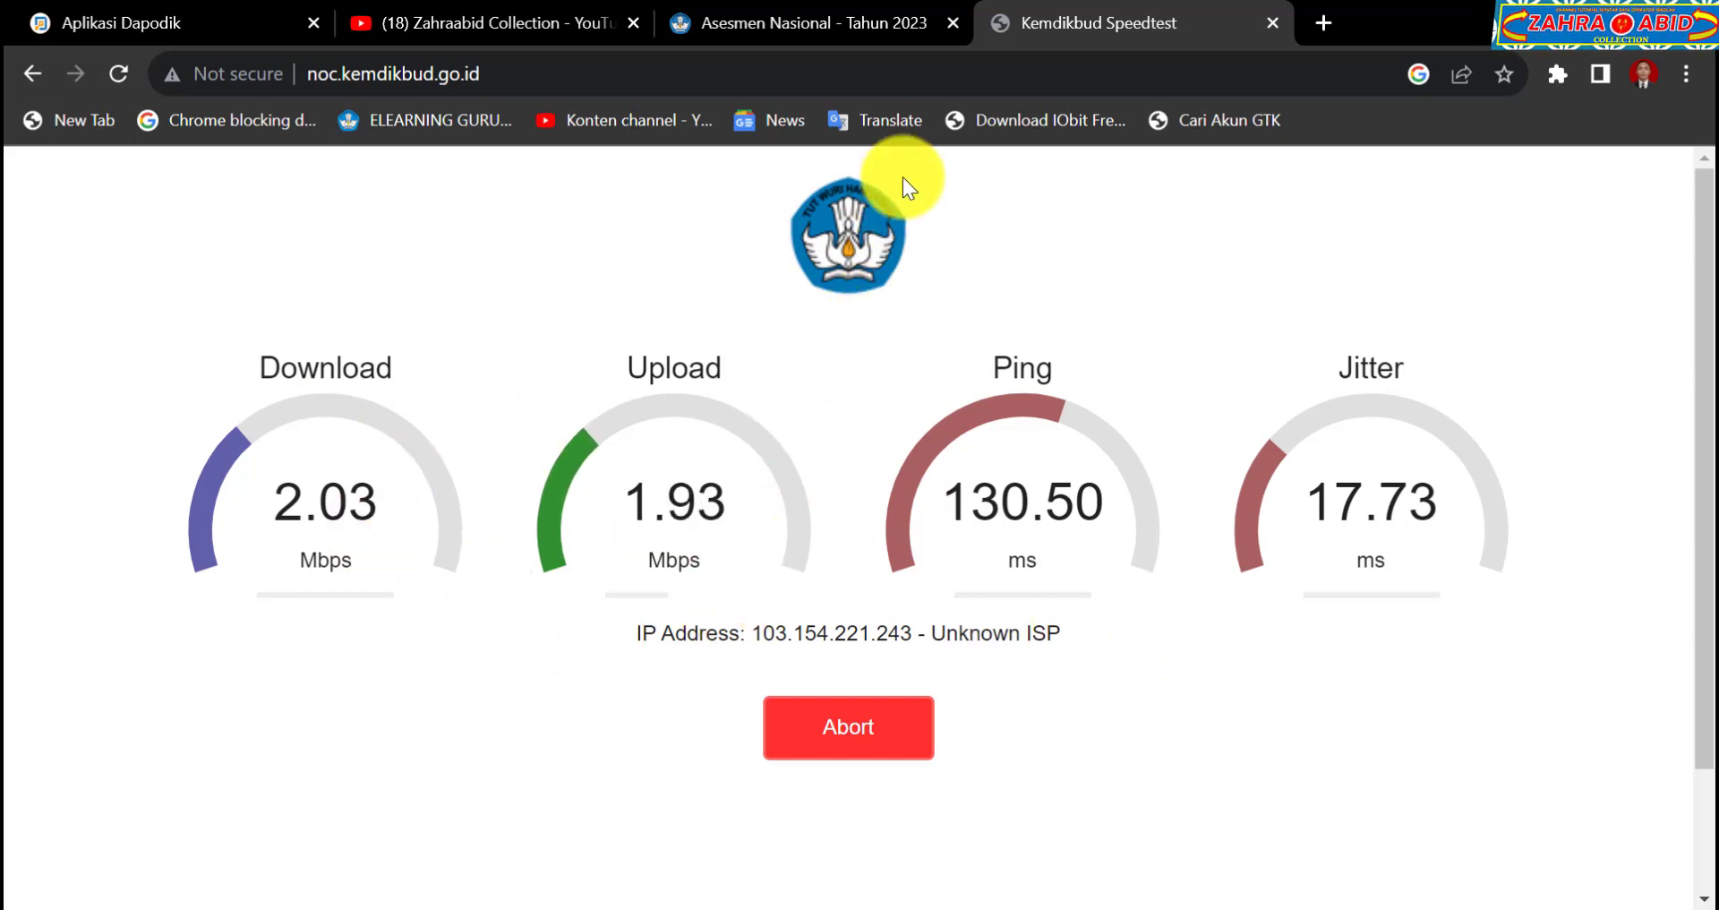
Step: Compare the speed test's upload and download results with the Bandwidth Upload and Bandwidth Download fields in the ANBK infrastructure form
left_click(796, 21)
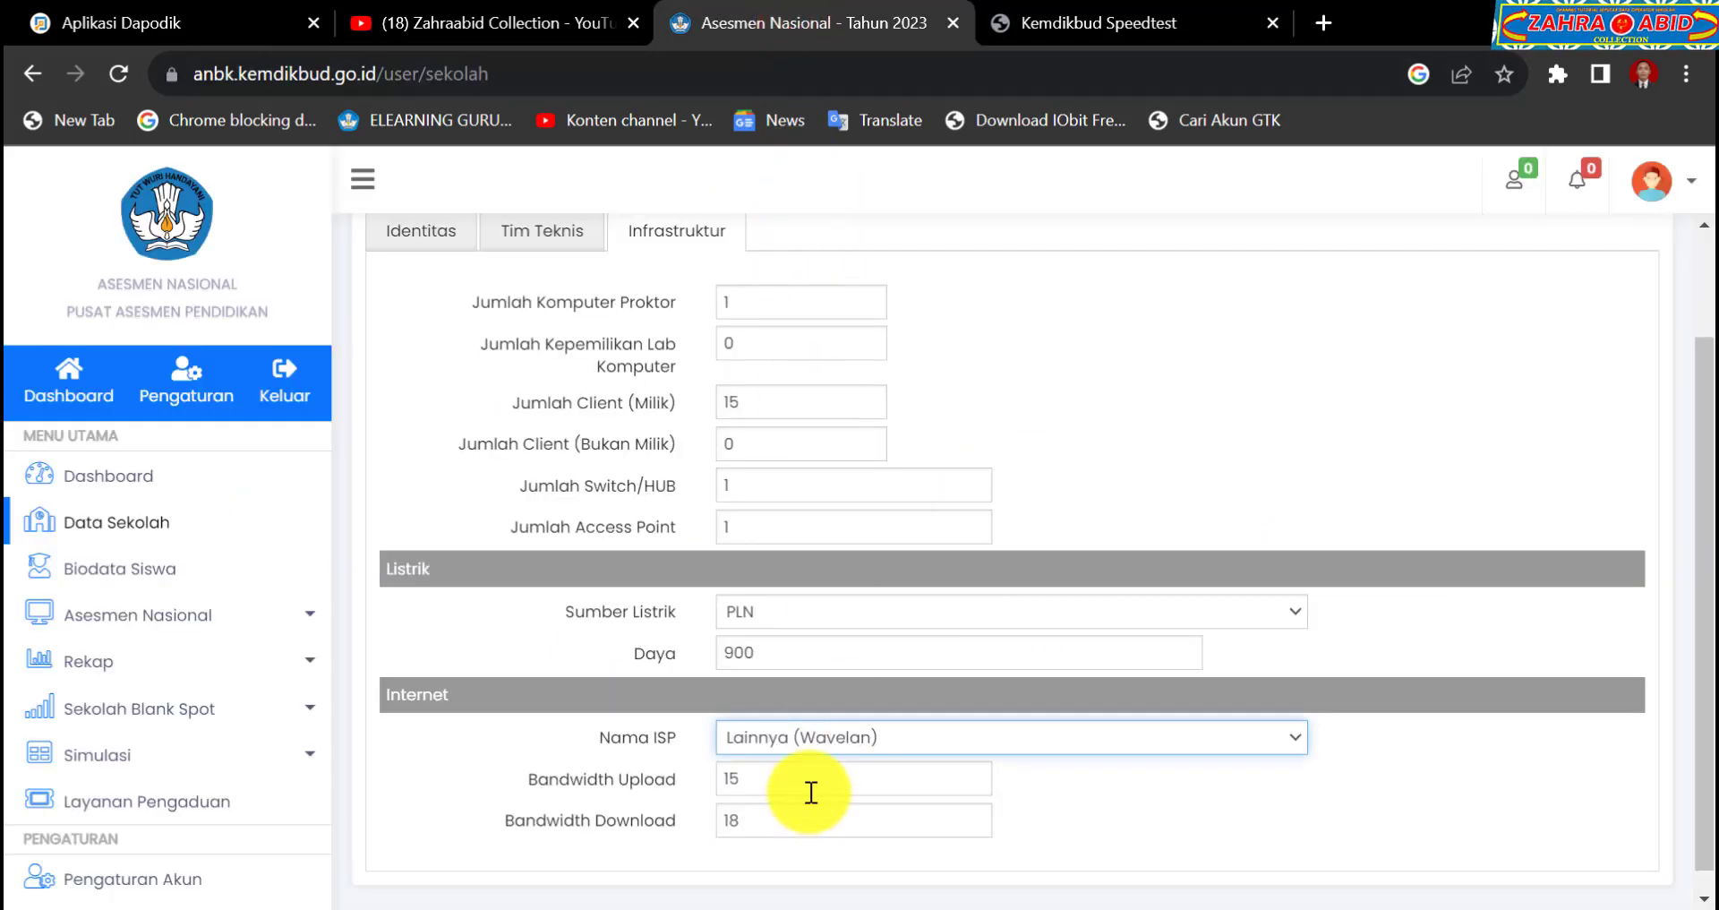
left_click(1040, 16)
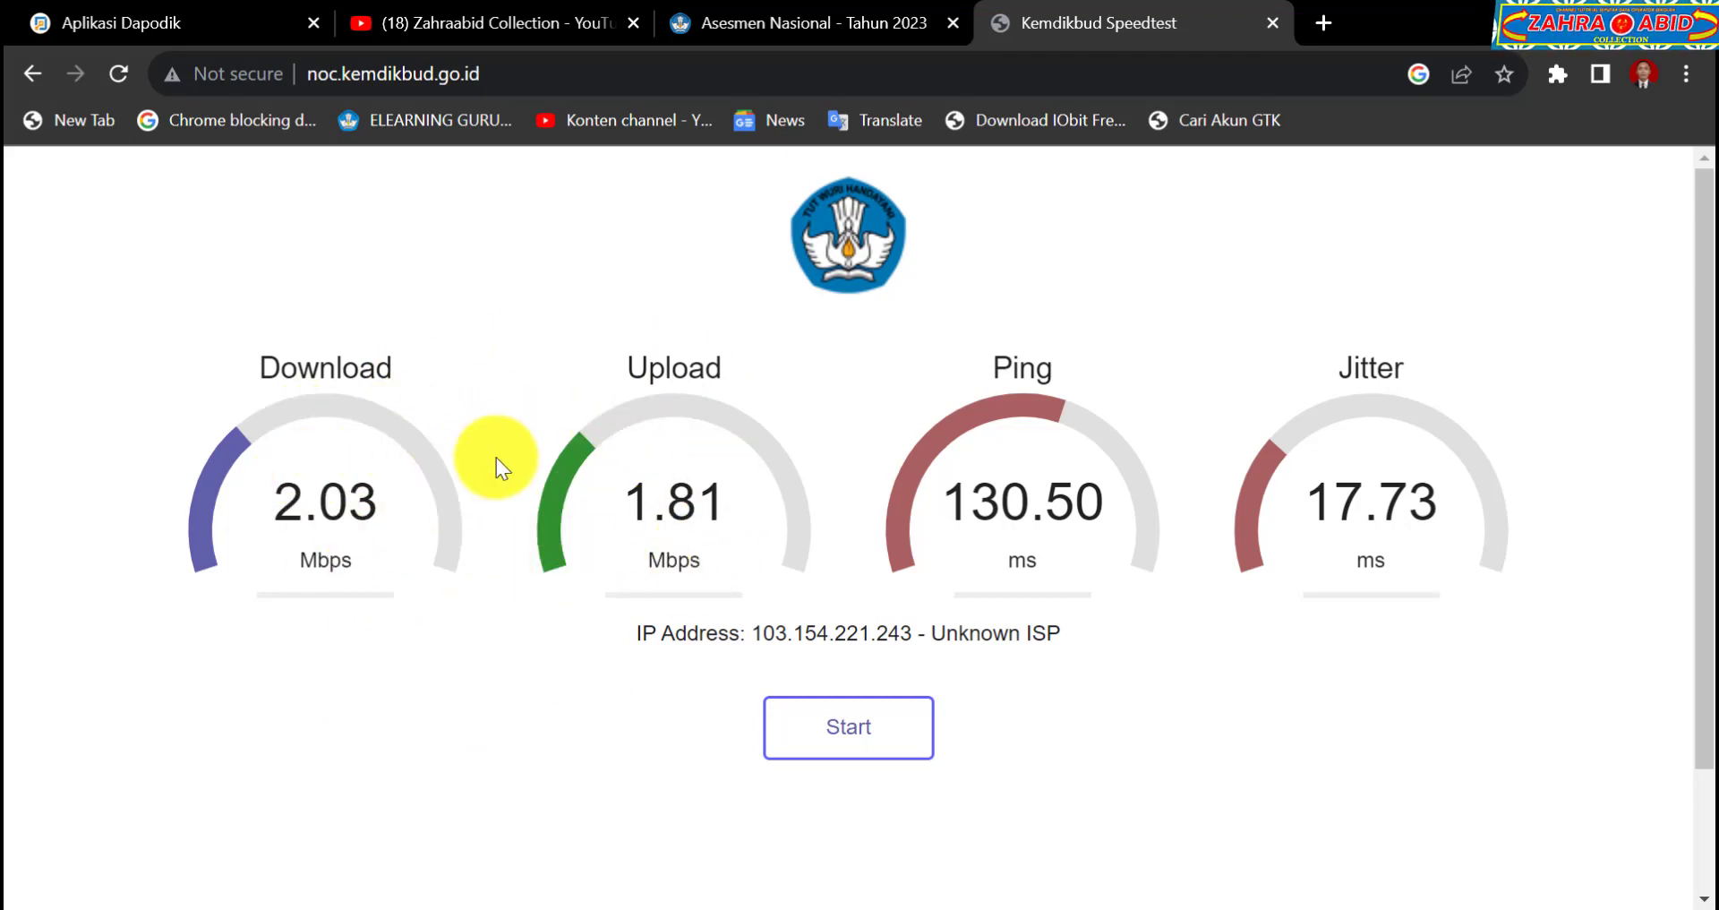
left_click(829, 34)
left_click(800, 780)
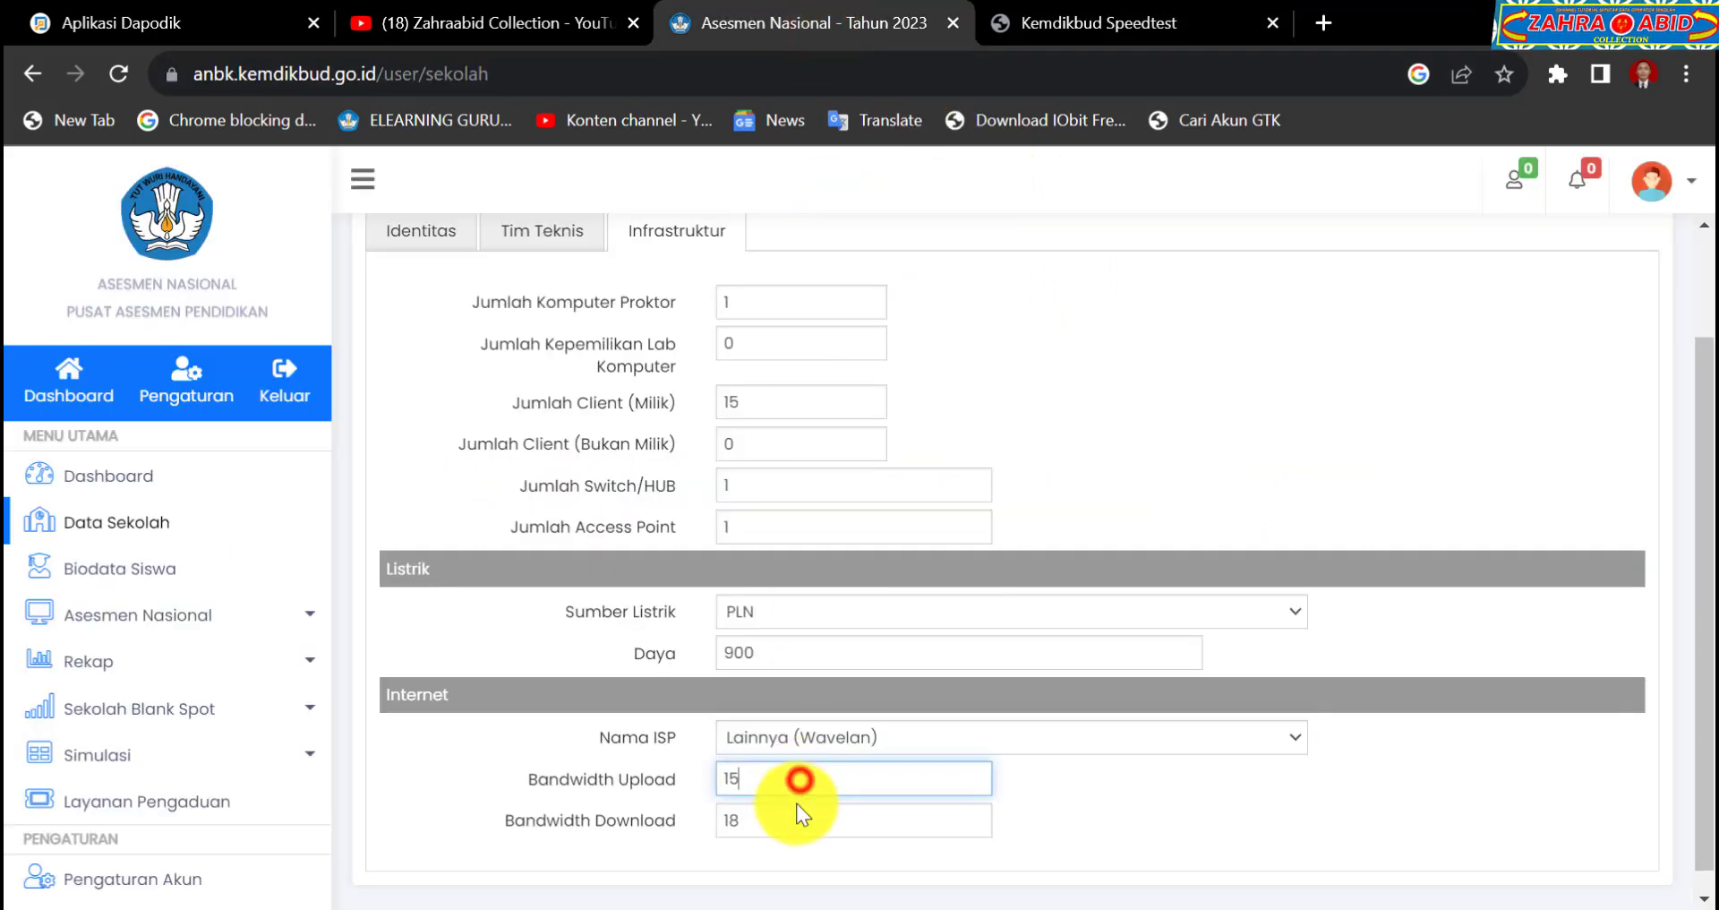
left_click(790, 814)
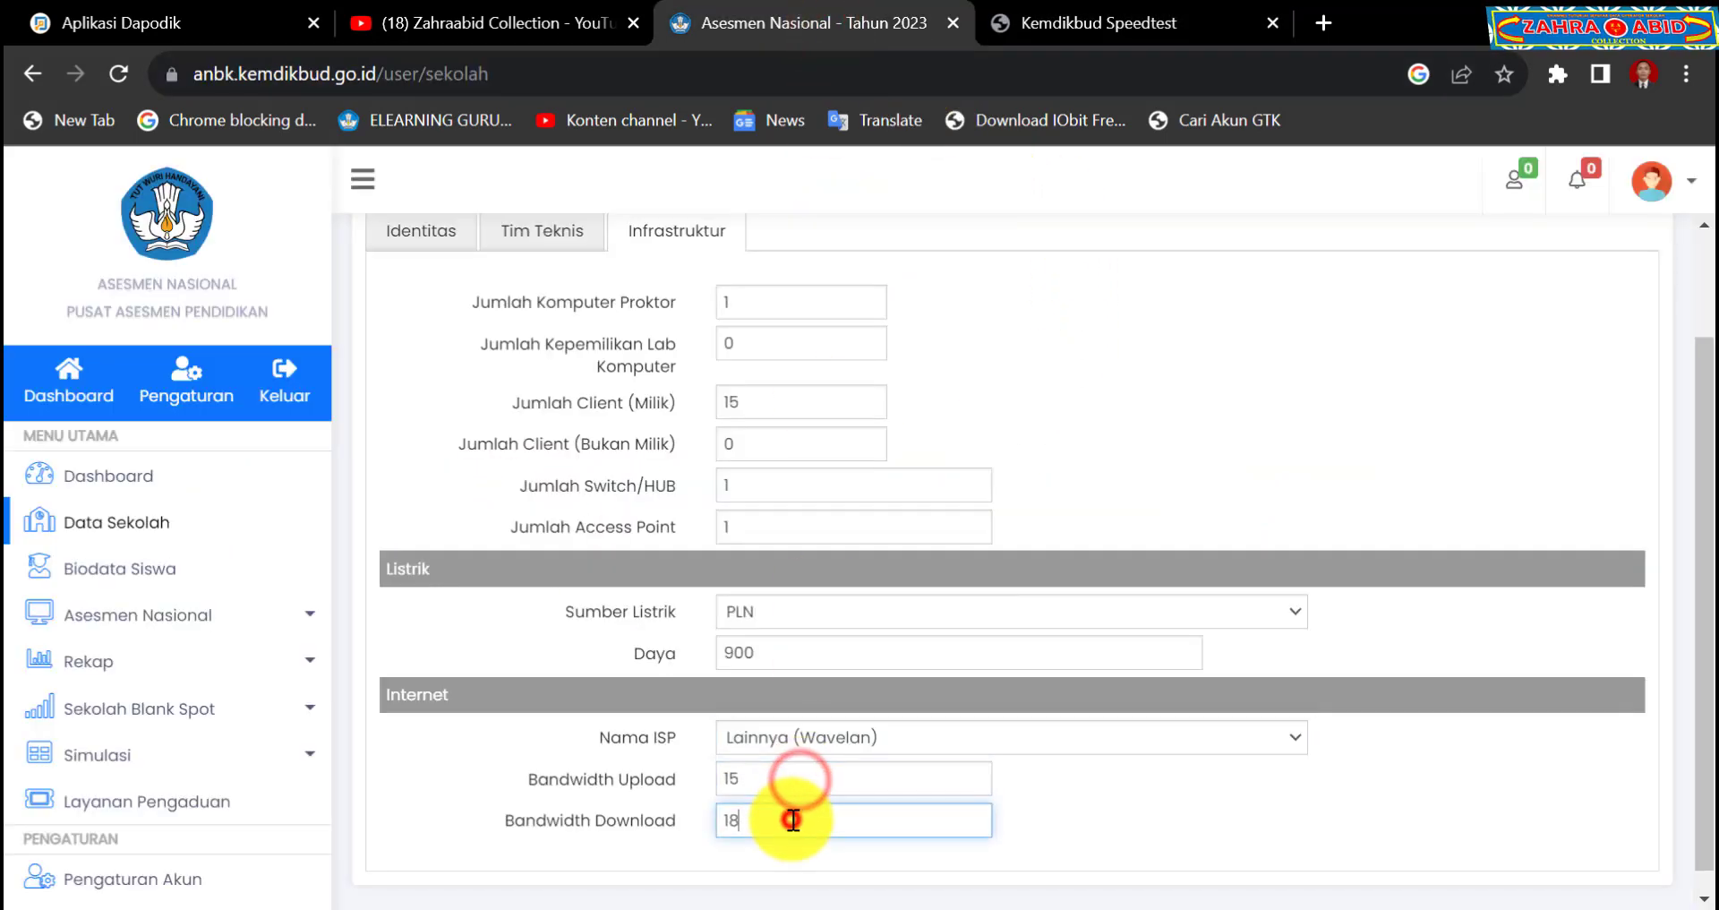
left_click(876, 778)
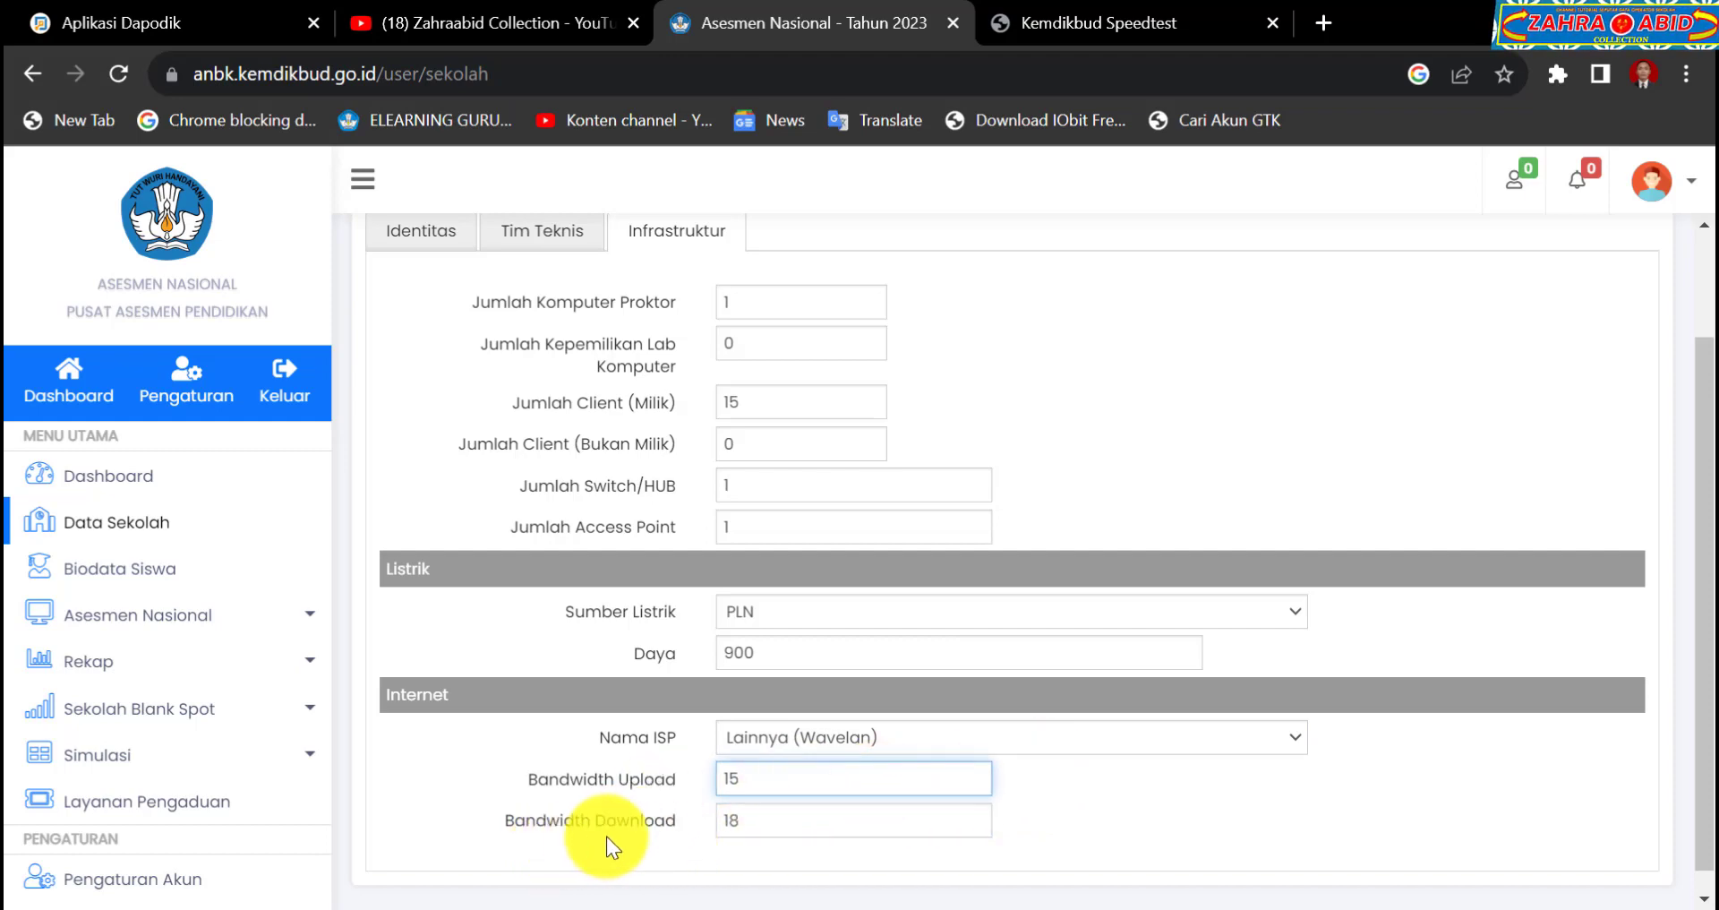
left_click(769, 818)
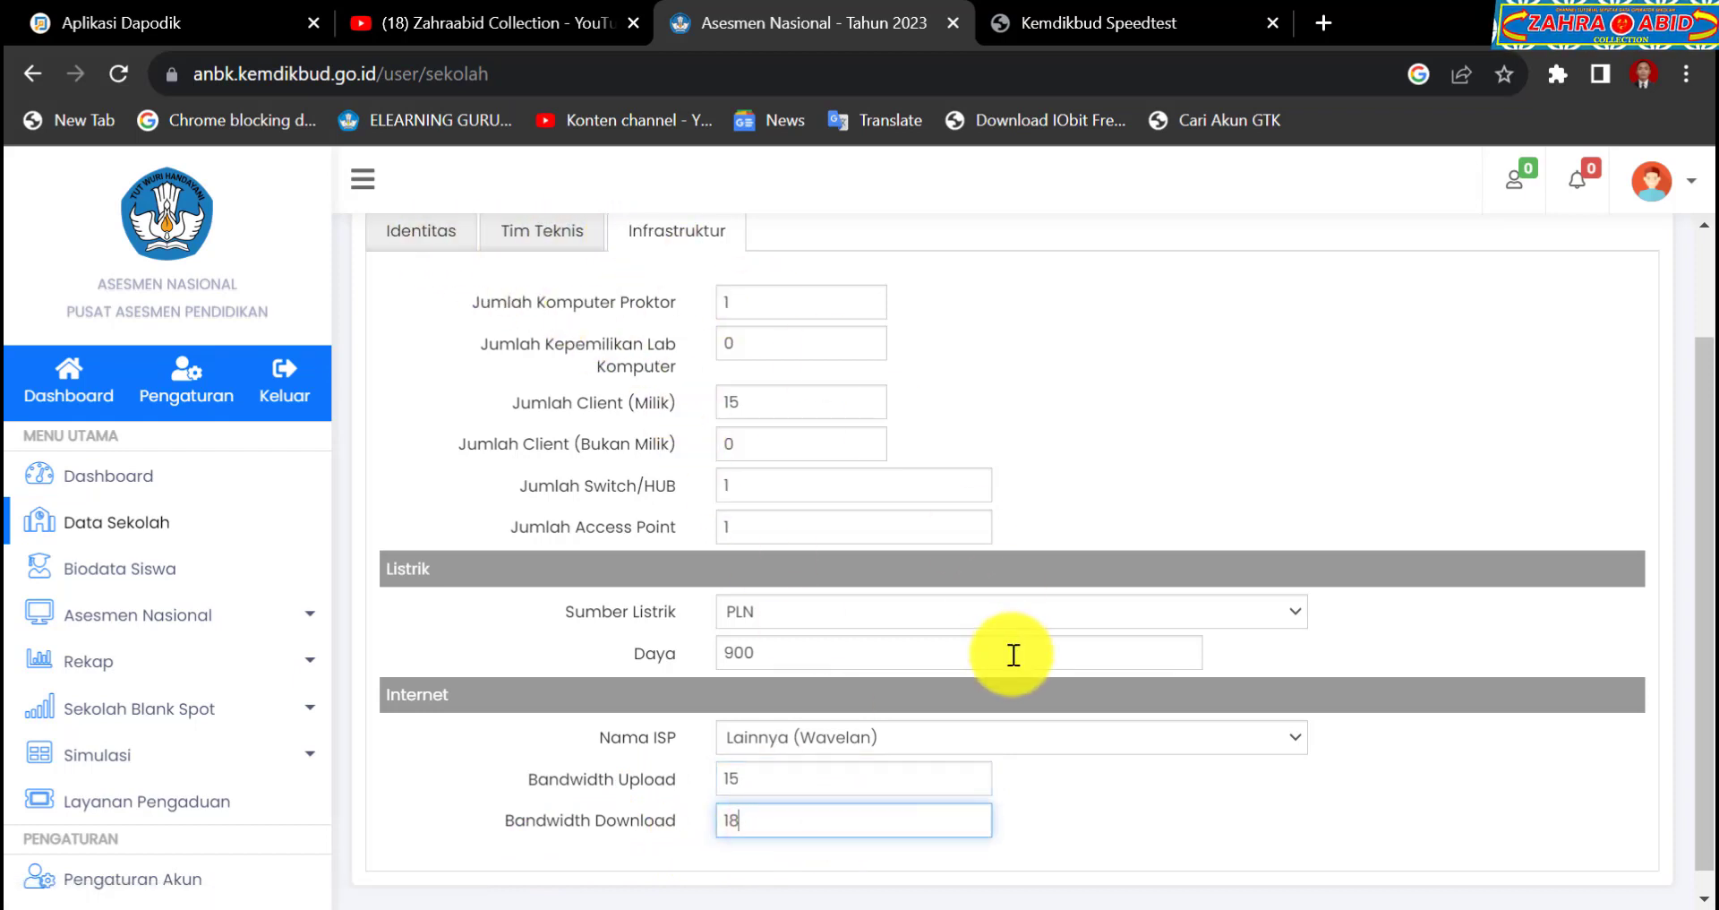
Step: Save the school's identity and infrastructure data and close the confirmation message
scroll(1010, 653, "up", 2)
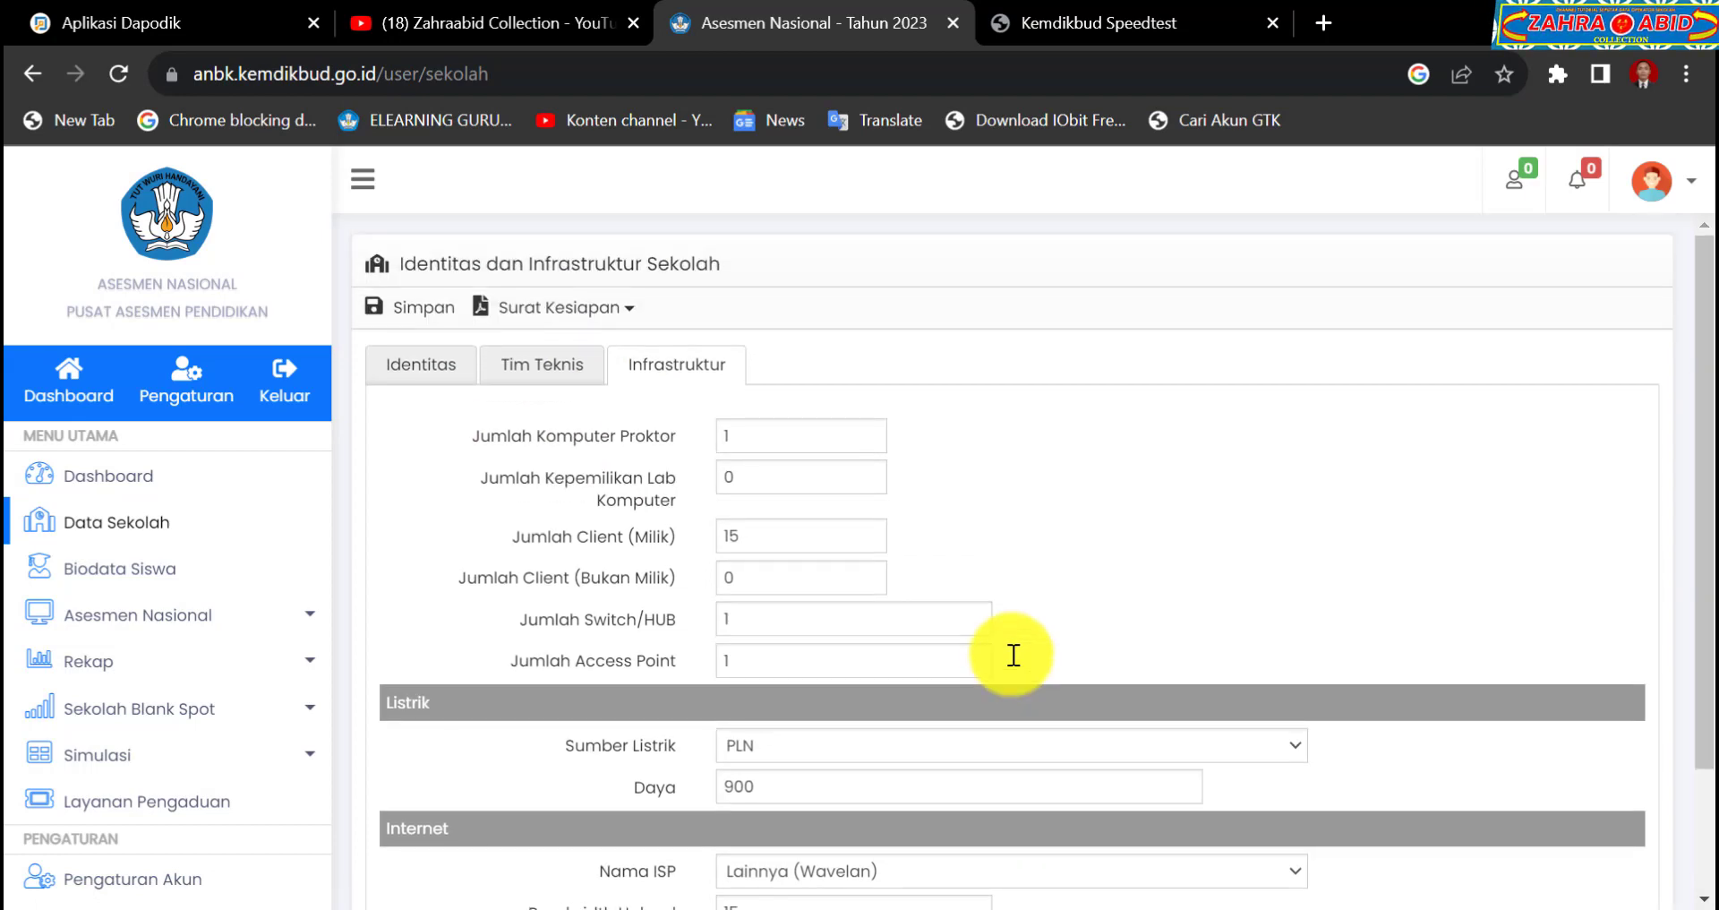
left_click(409, 307)
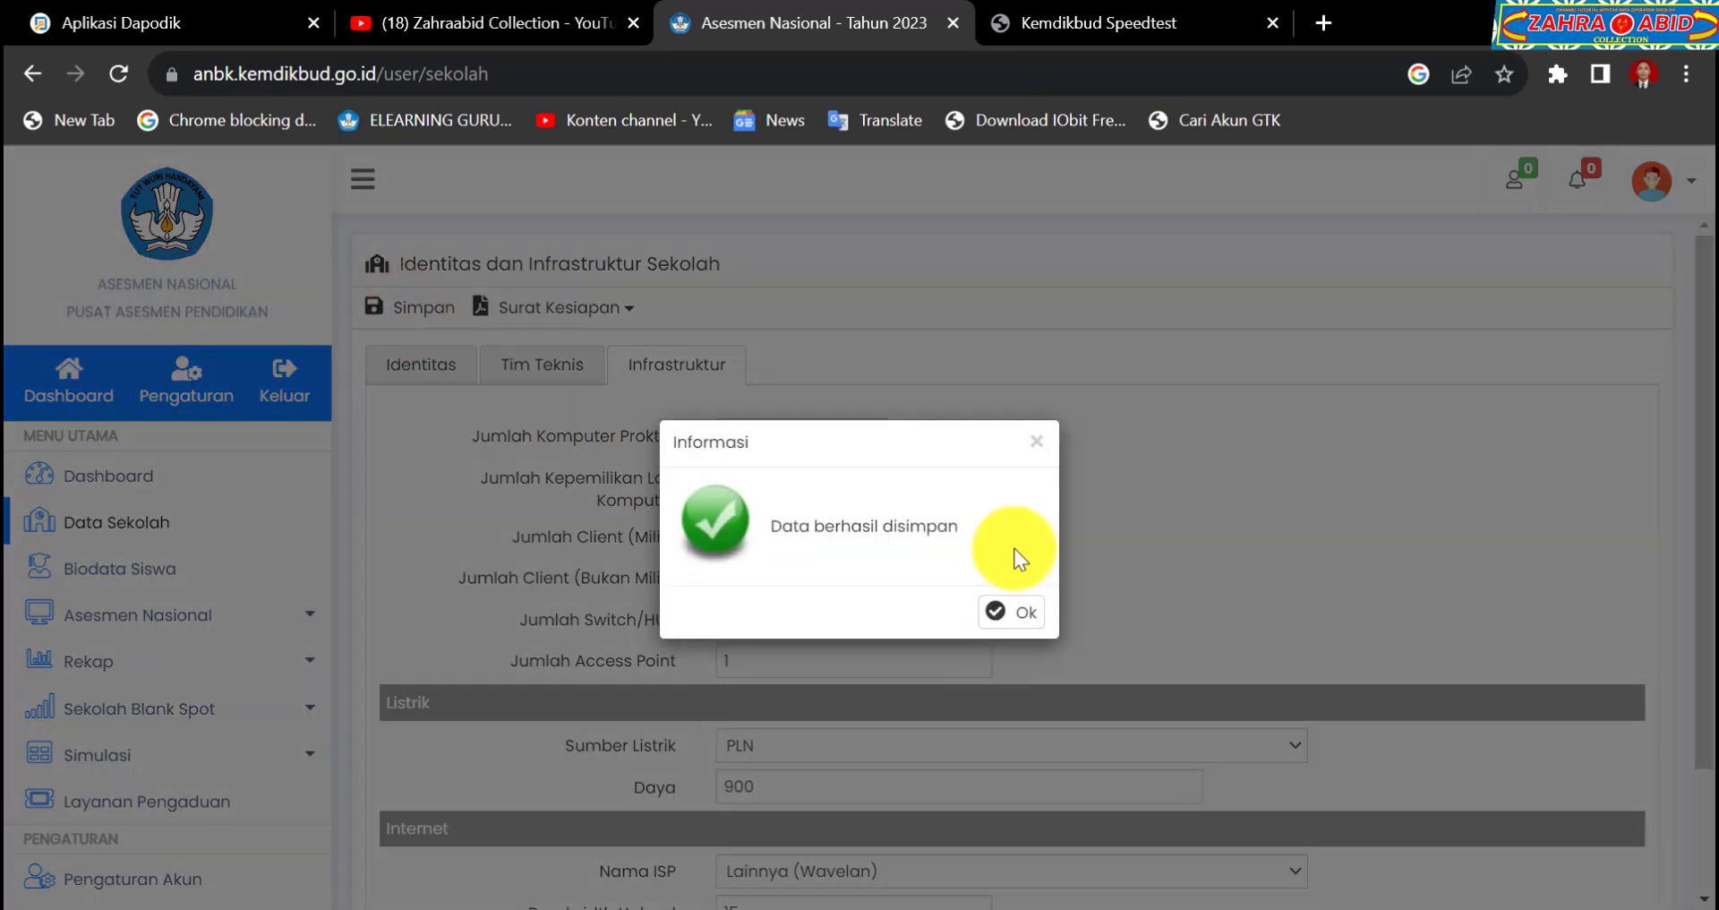
left_click(1012, 608)
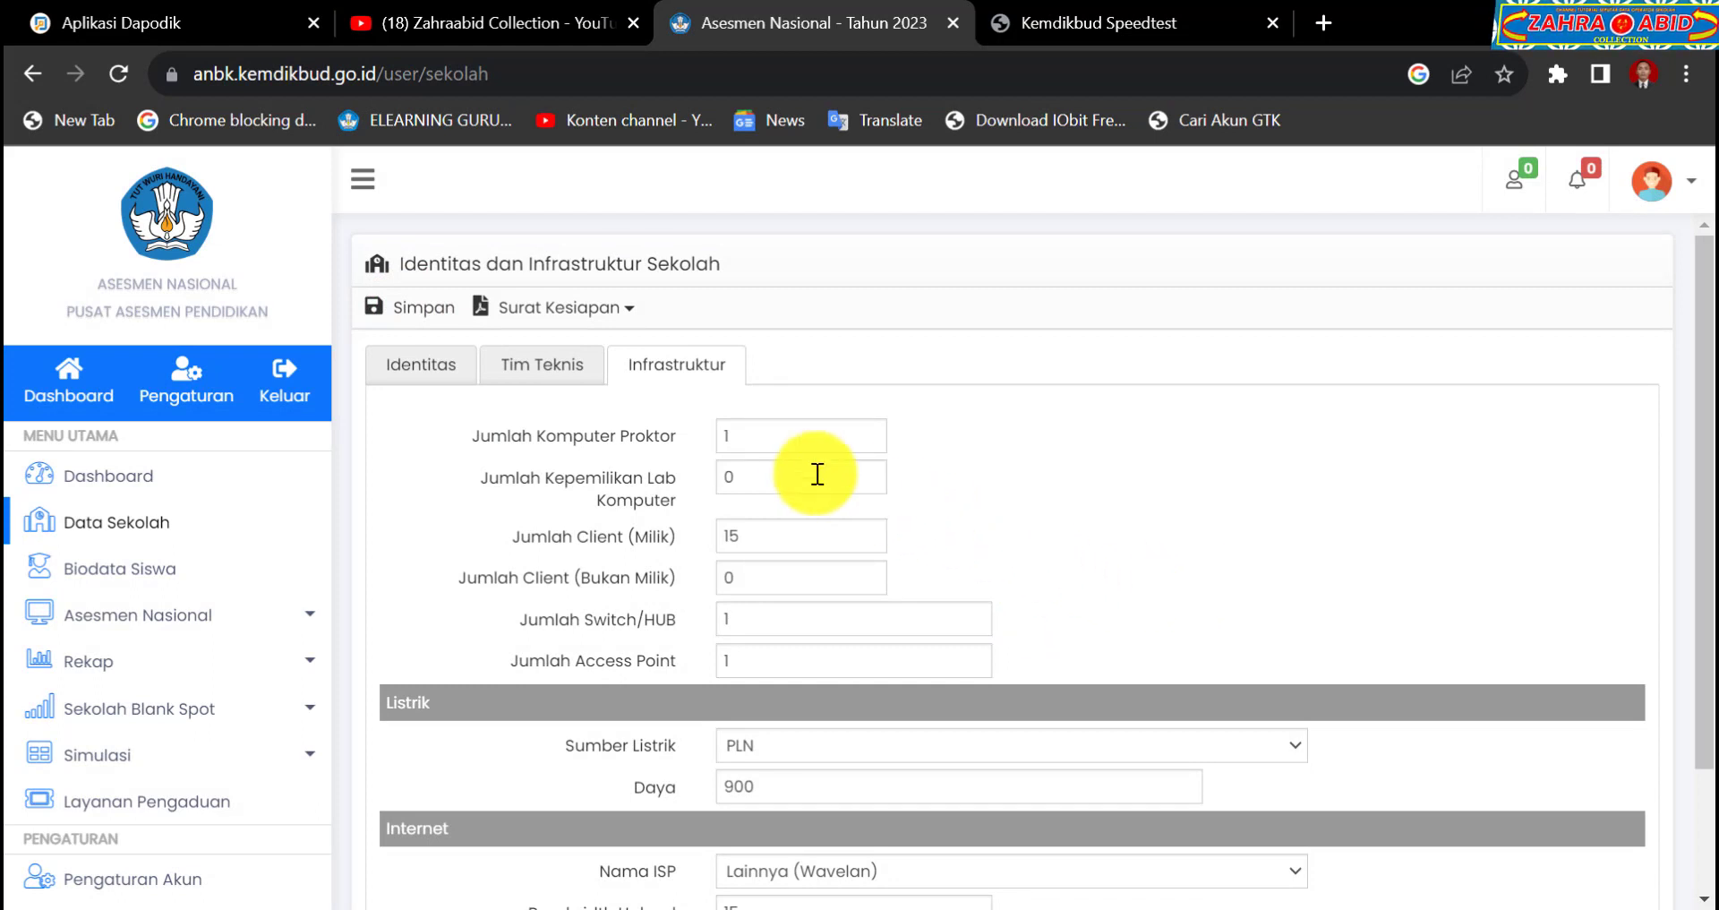
Step: Open the printable Surat Kesiapan and save the letter to Downloads as a PDF named "Asesmen Nasional - Tahun 2023"
left_click(610, 323)
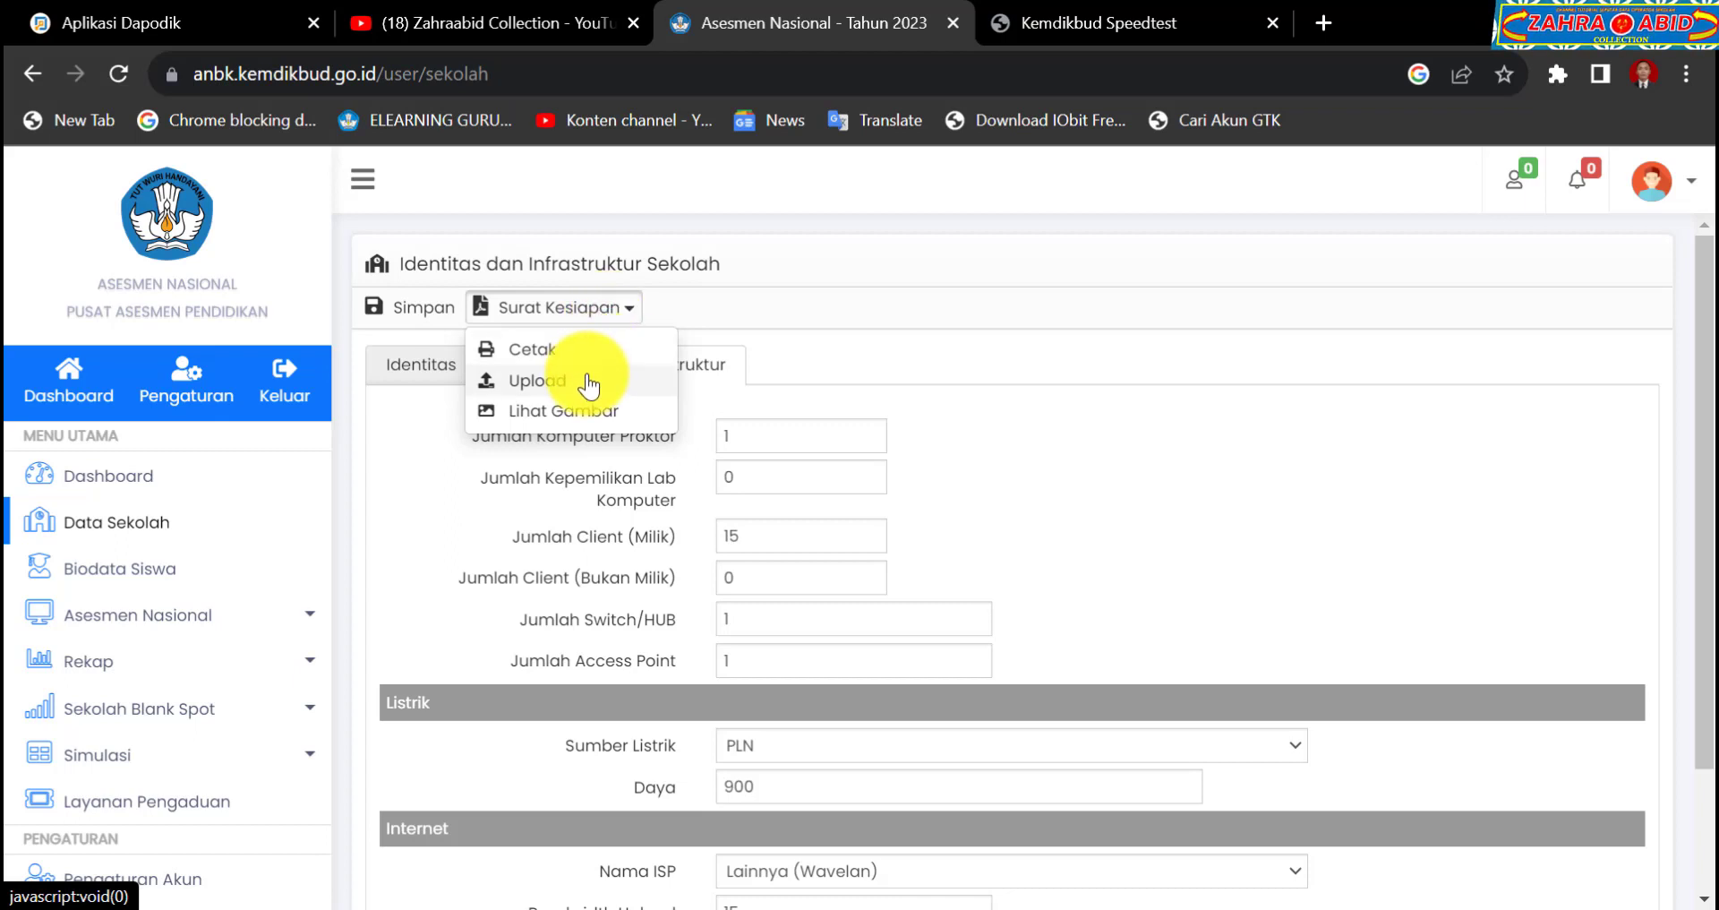
left_click(590, 360)
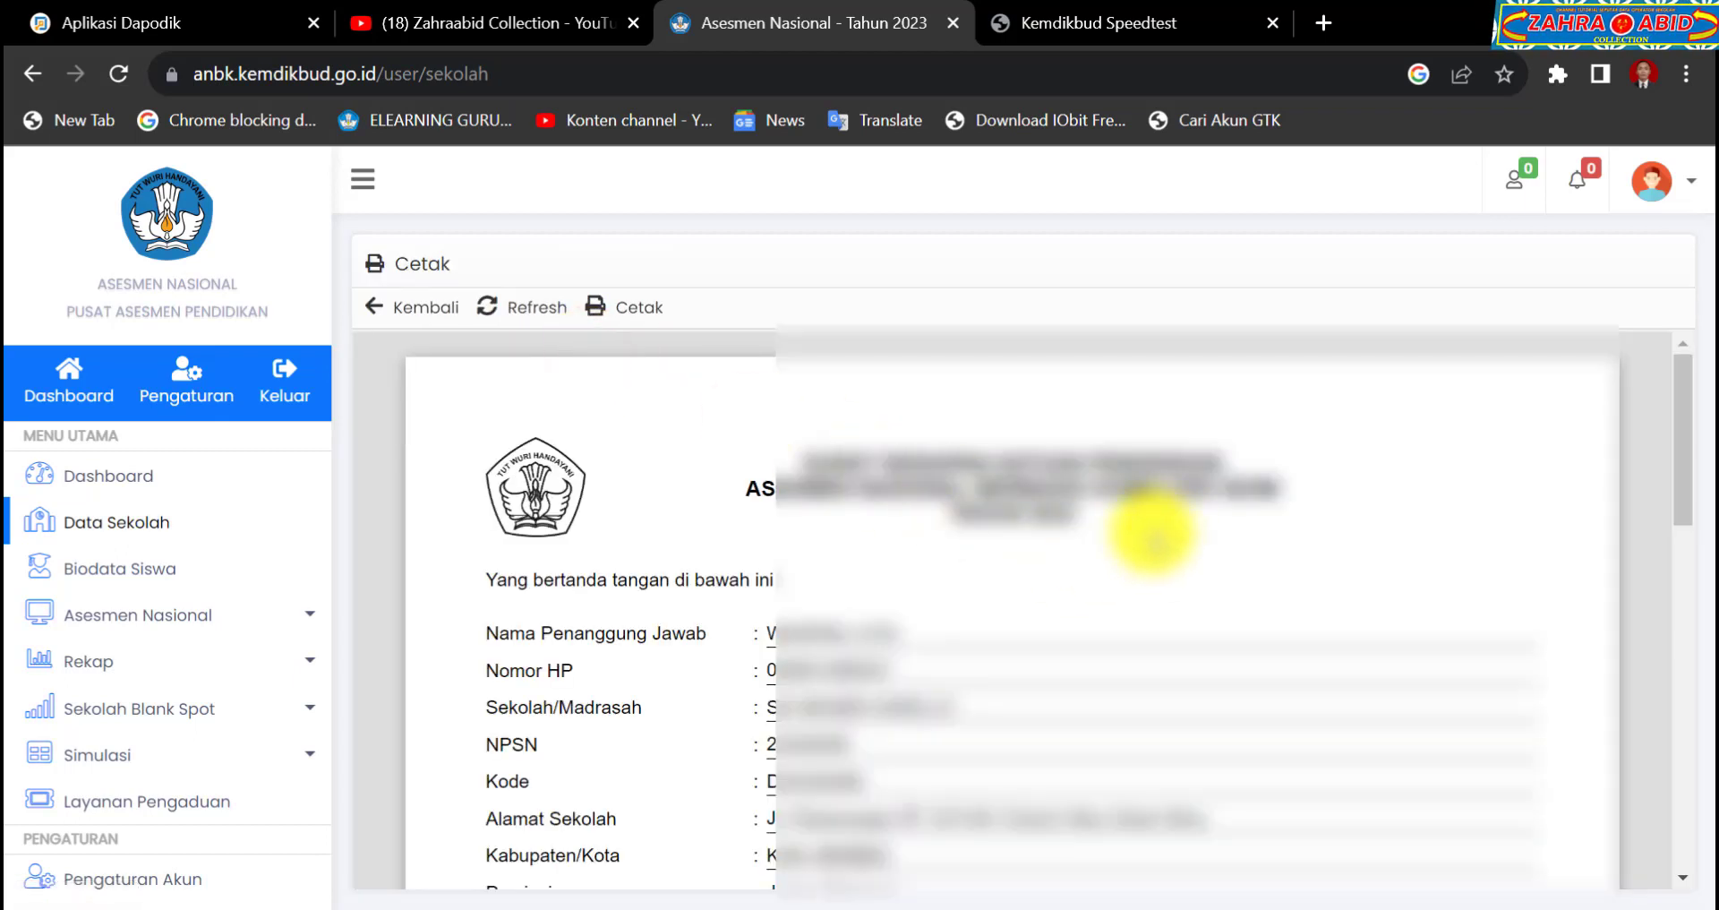
scroll(1149, 535, "down", 10)
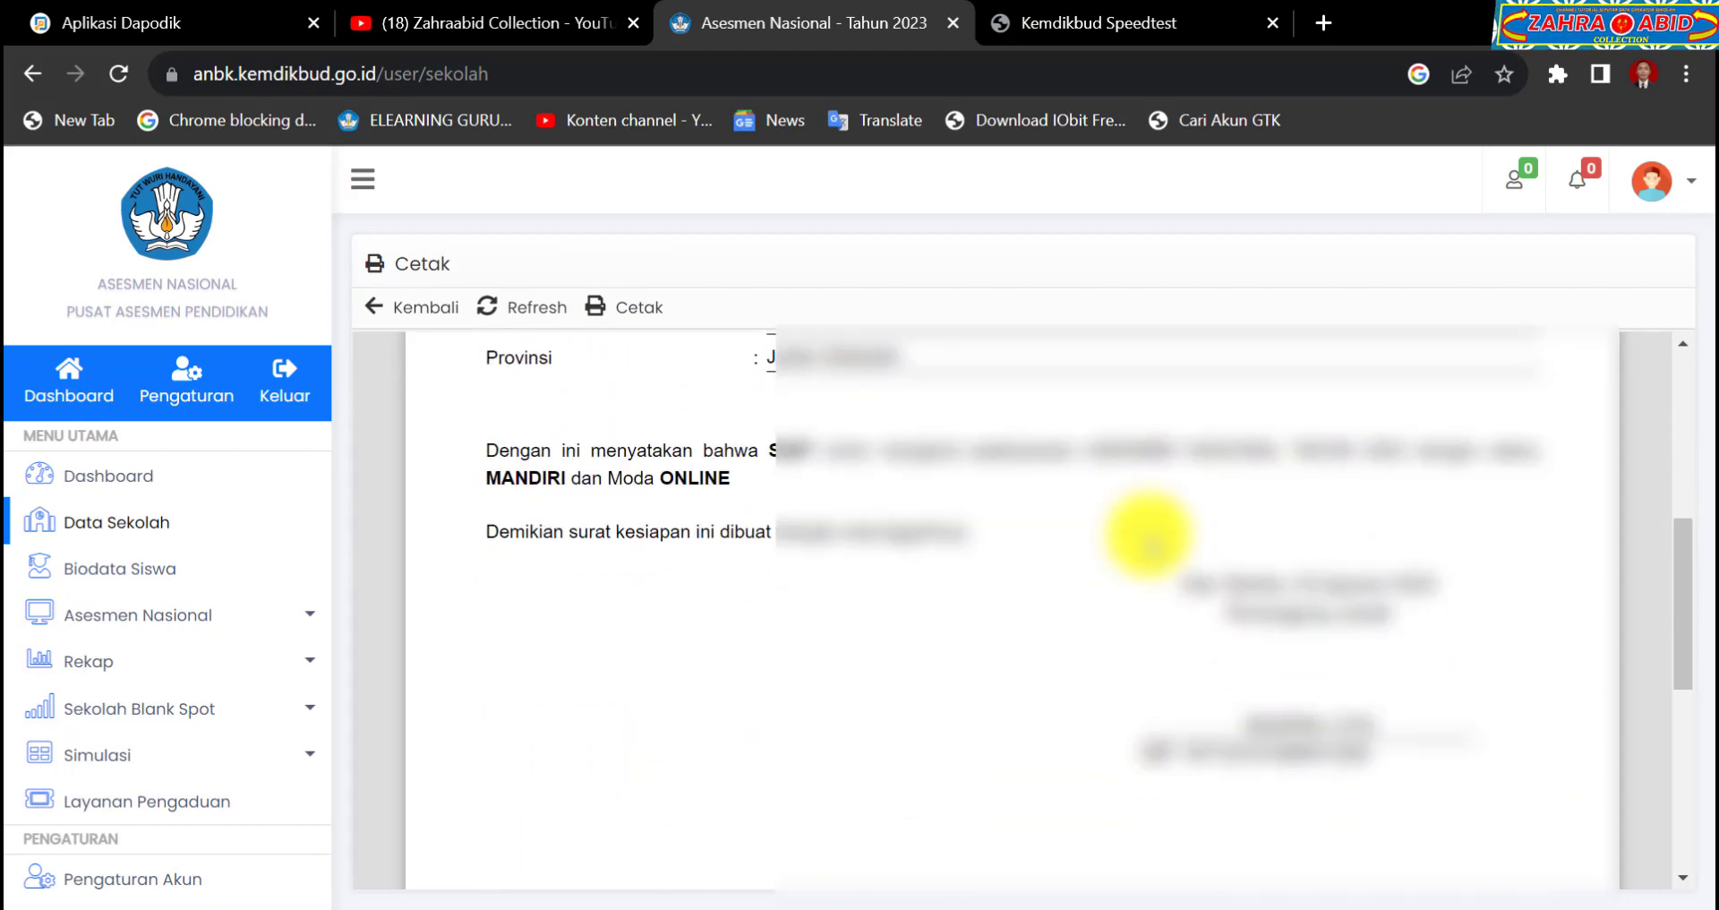
scroll(1149, 535, "down", 3)
scroll(1150, 535, "up", 10)
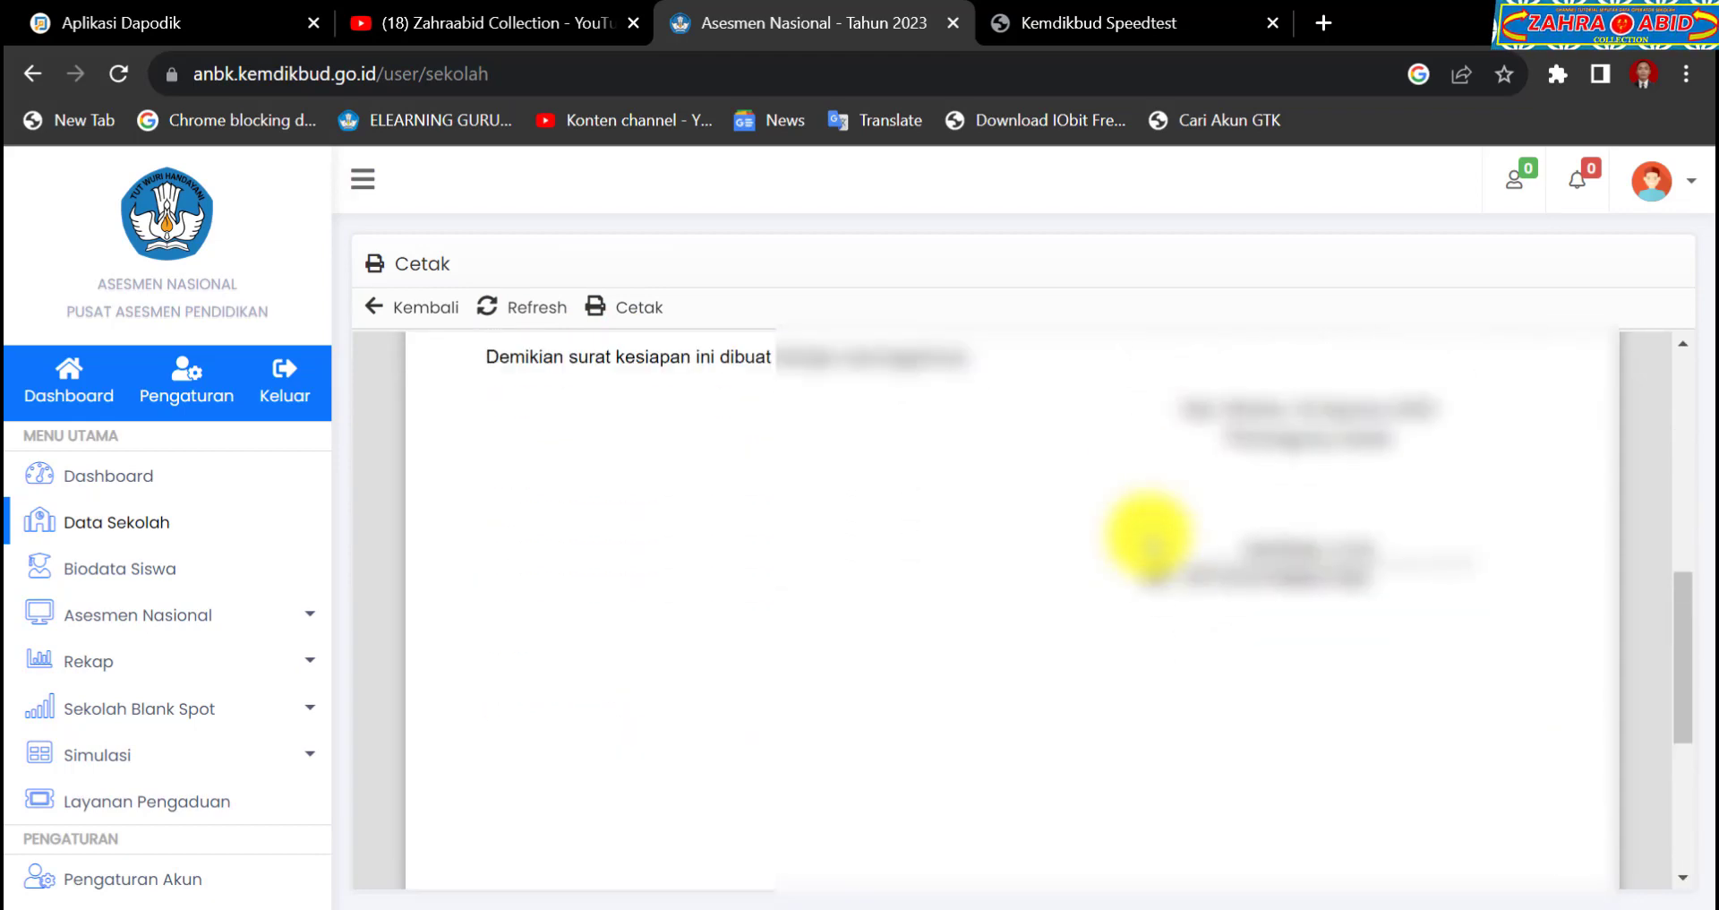
left_click(635, 306)
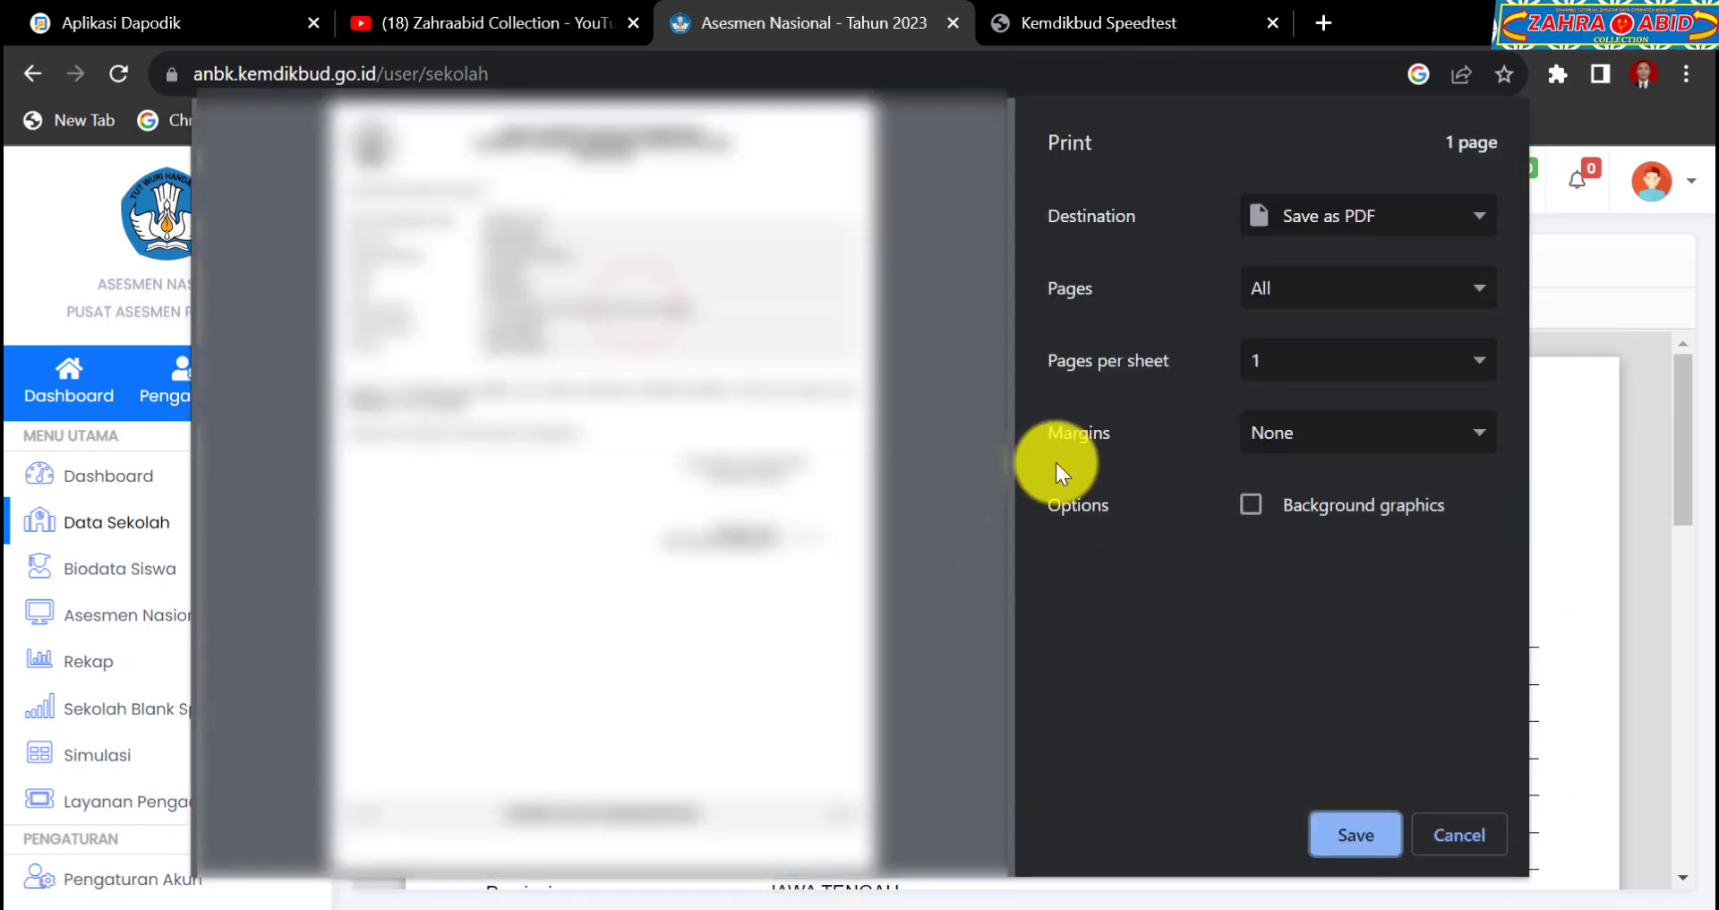
left_click(1353, 837)
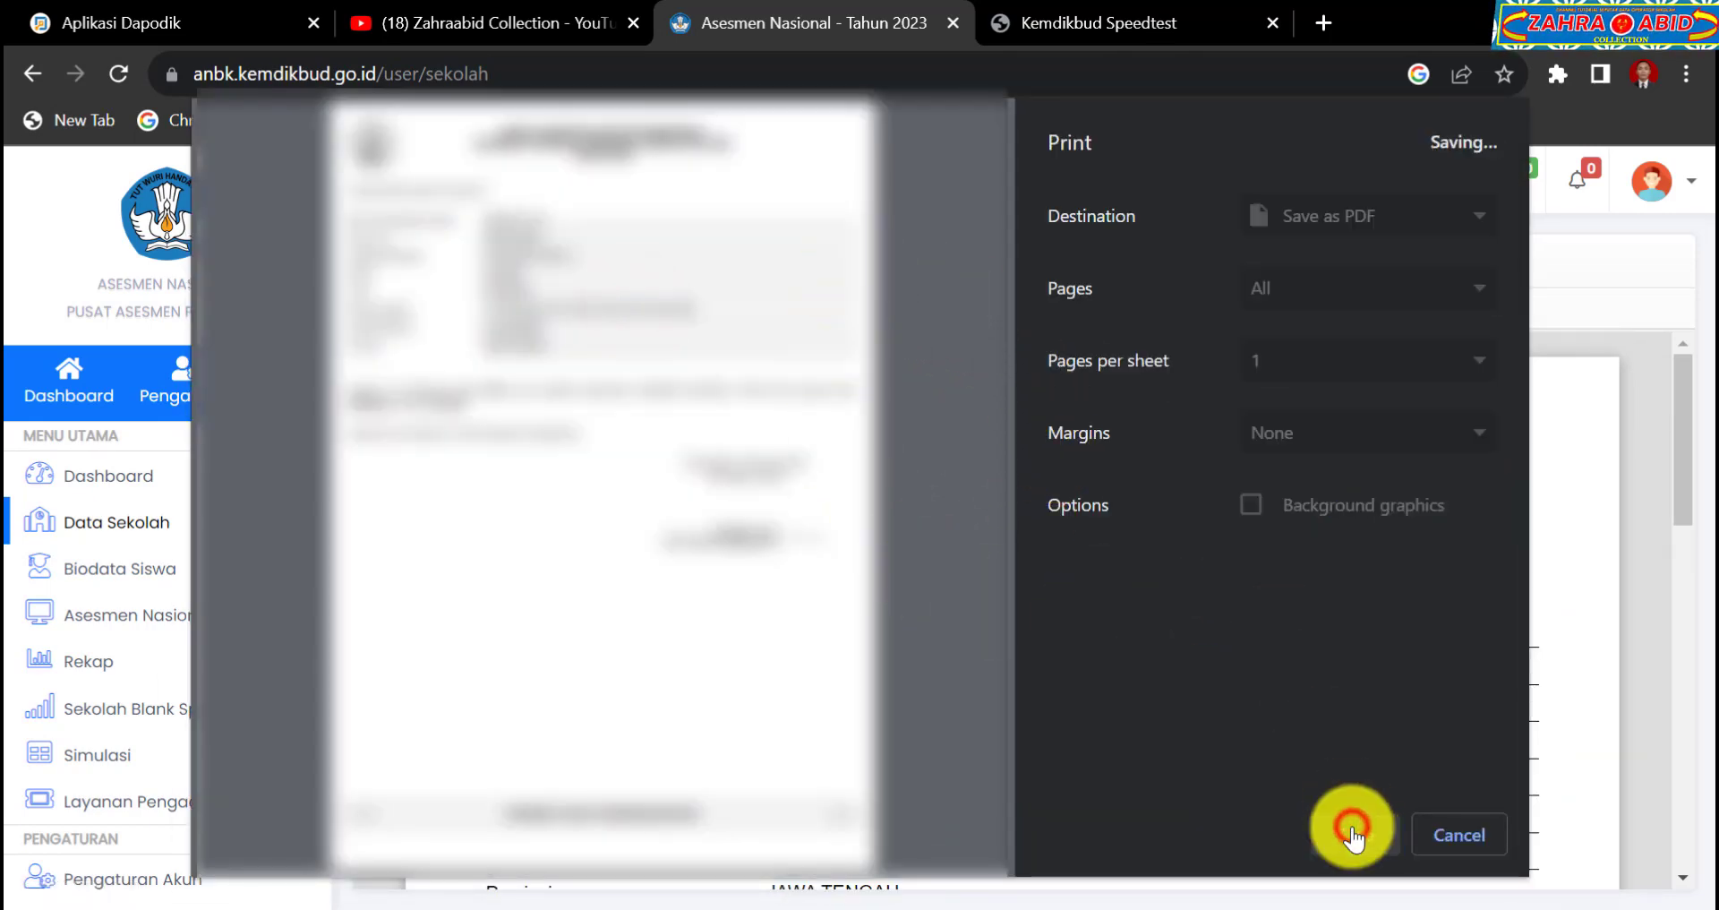
left_click(191, 355)
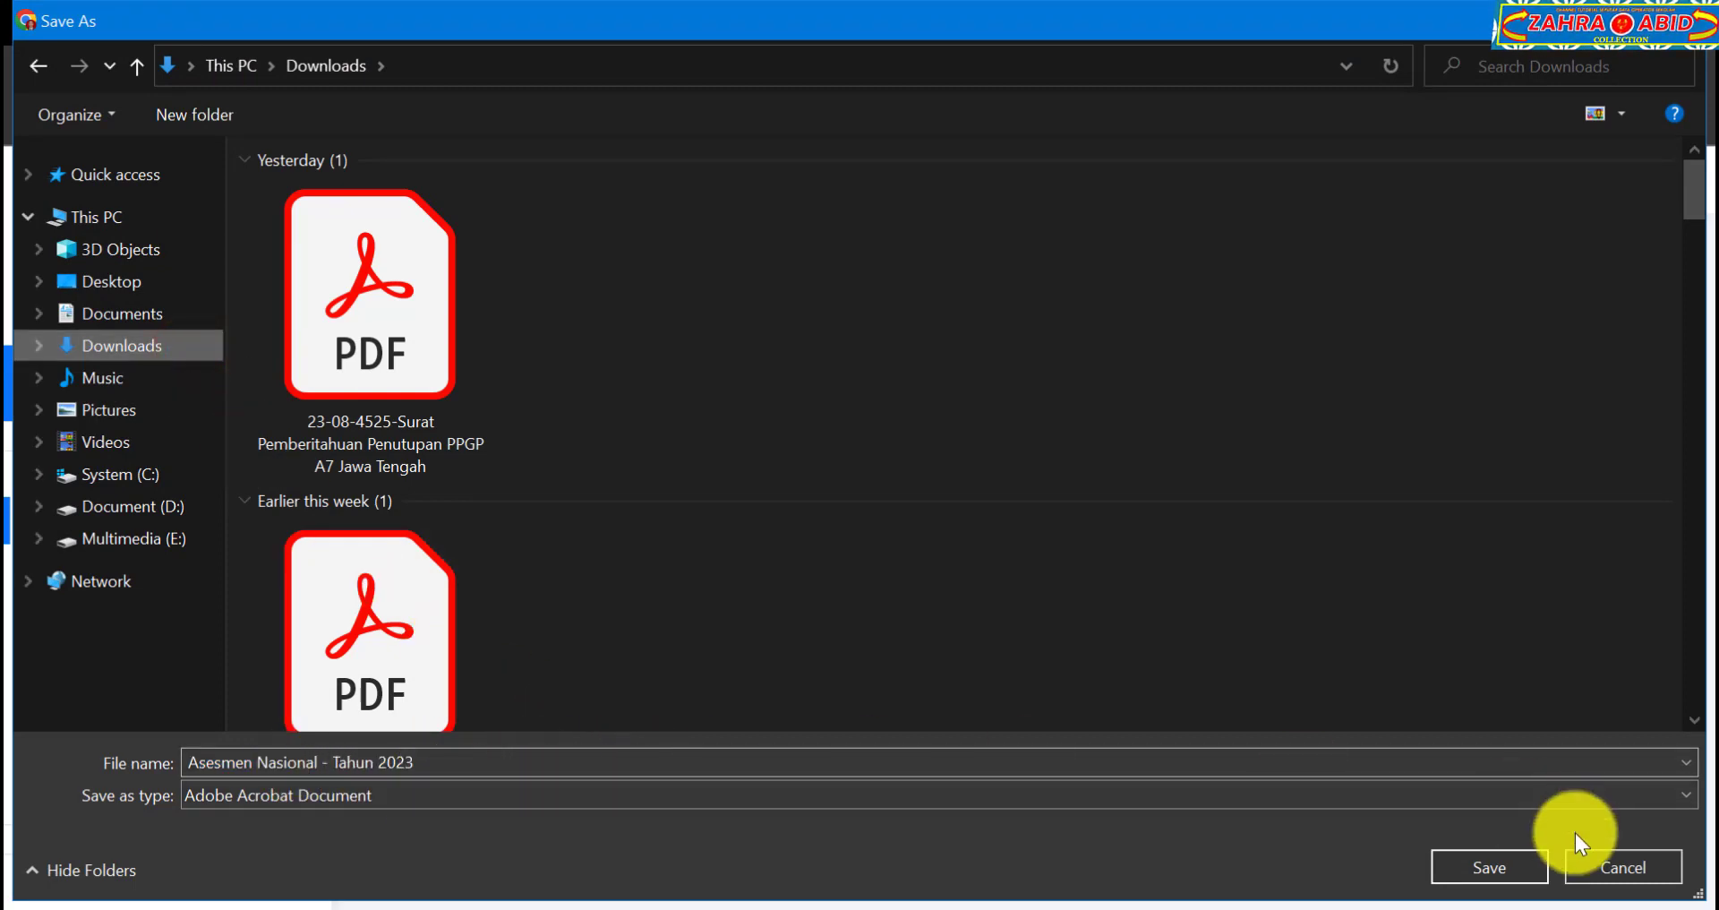
left_click(1533, 858)
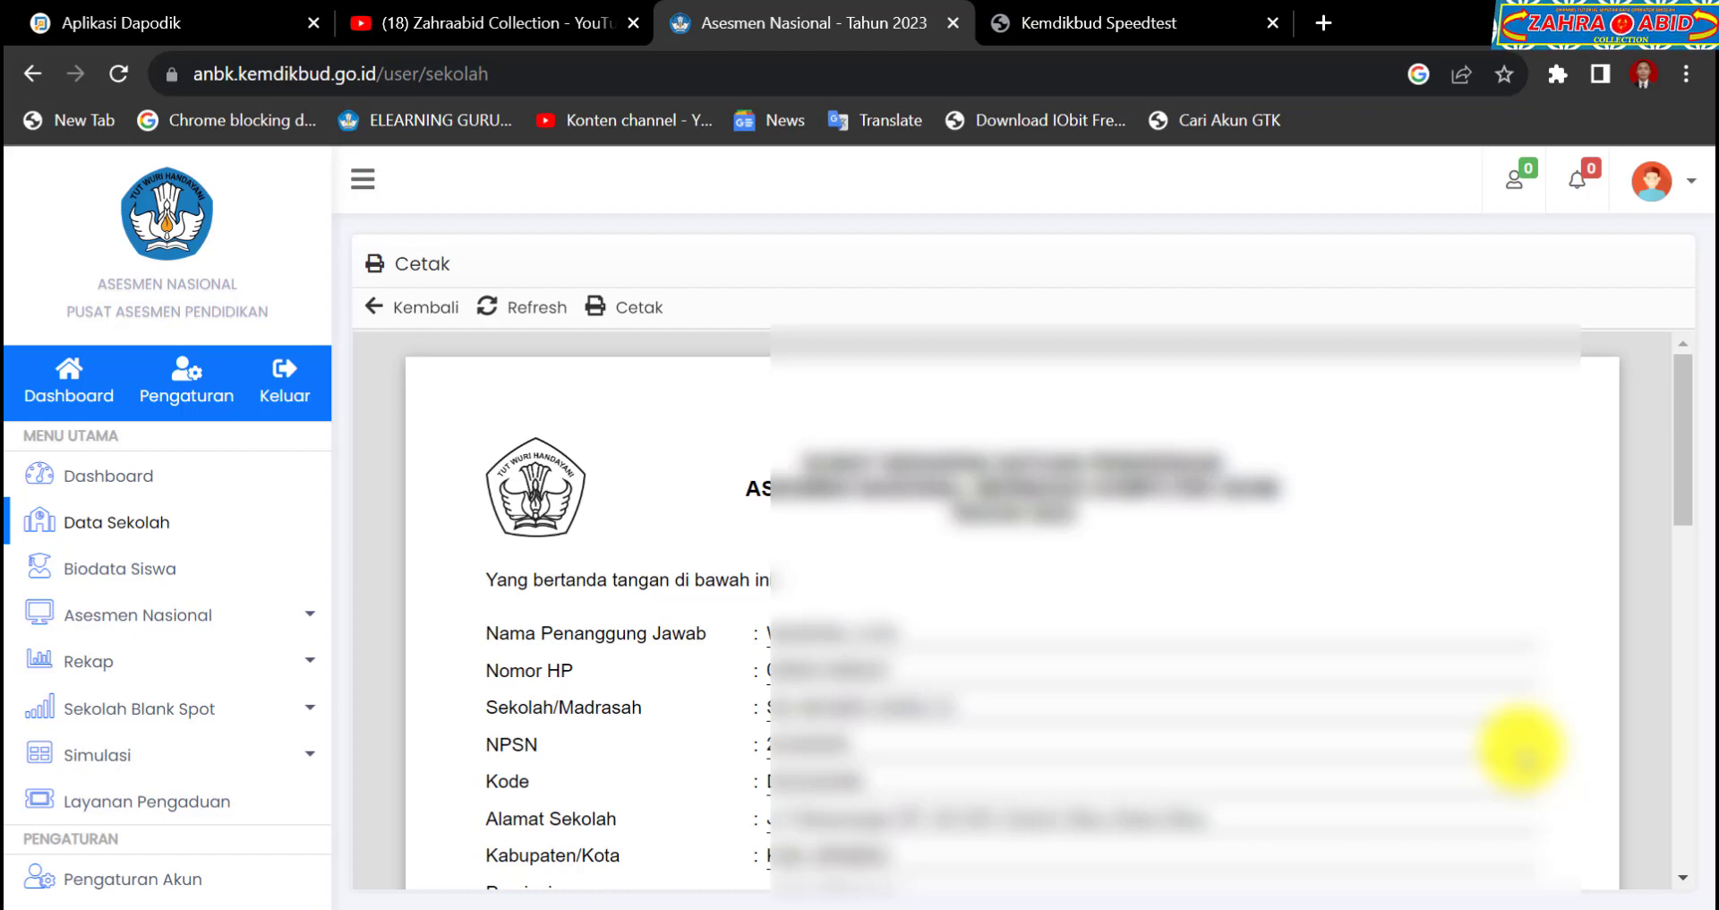
Step: Return to the school data page and check the Surat Kesiapan upload form and options without uploading a scan
left_click(392, 307)
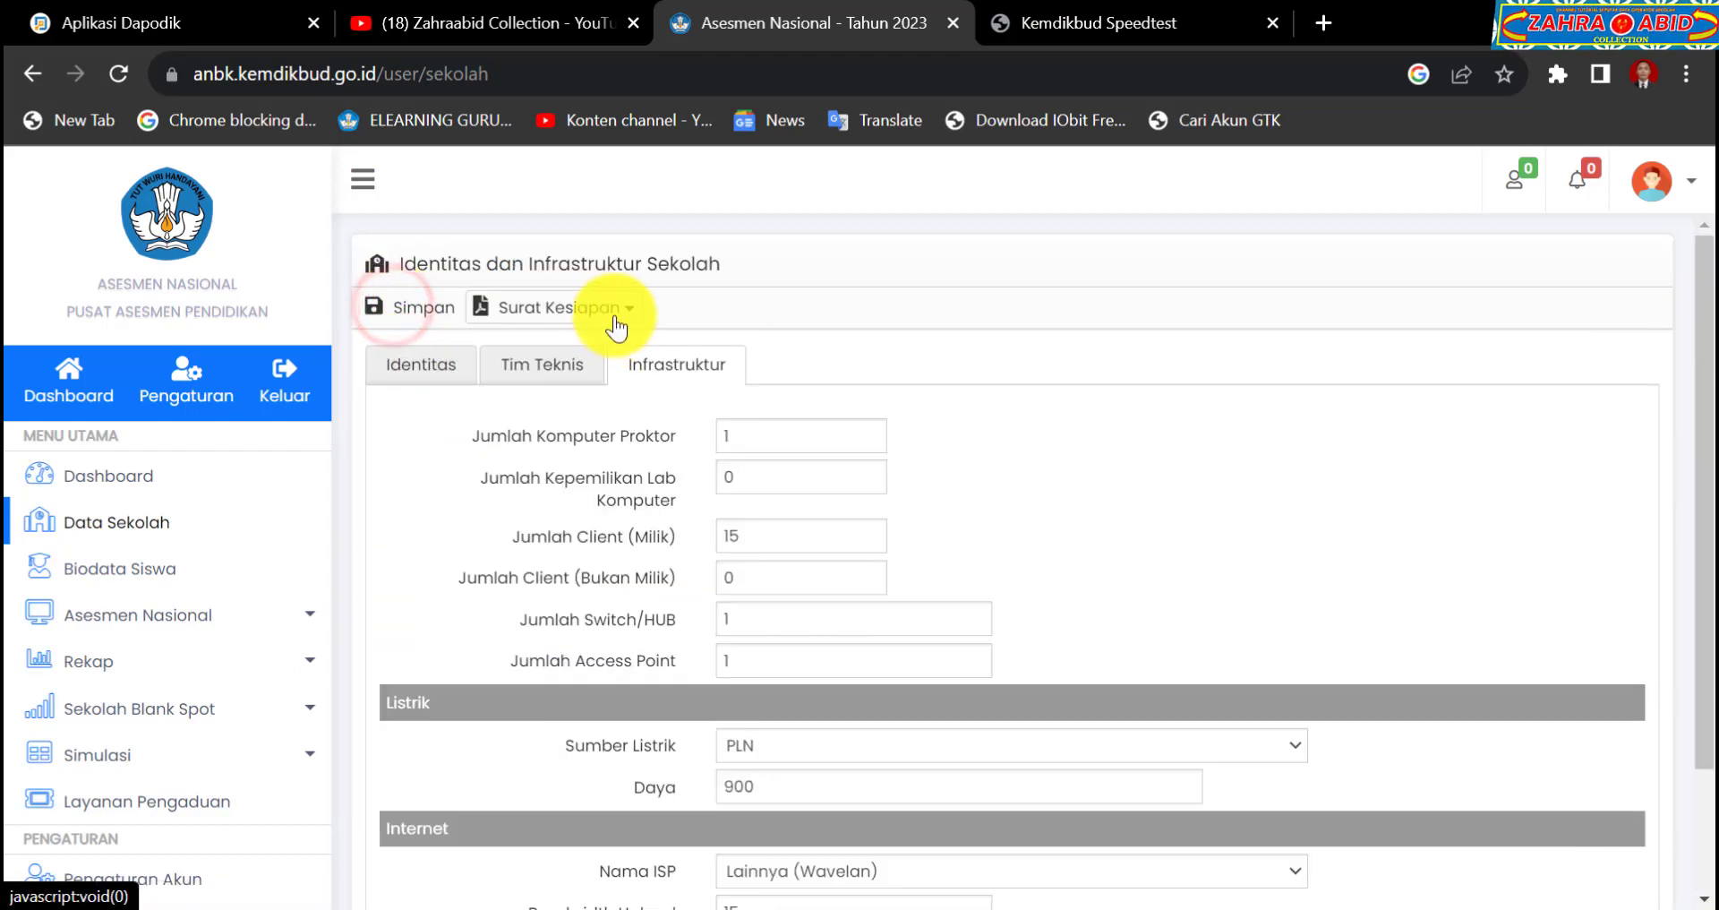
left_click(618, 309)
left_click(586, 381)
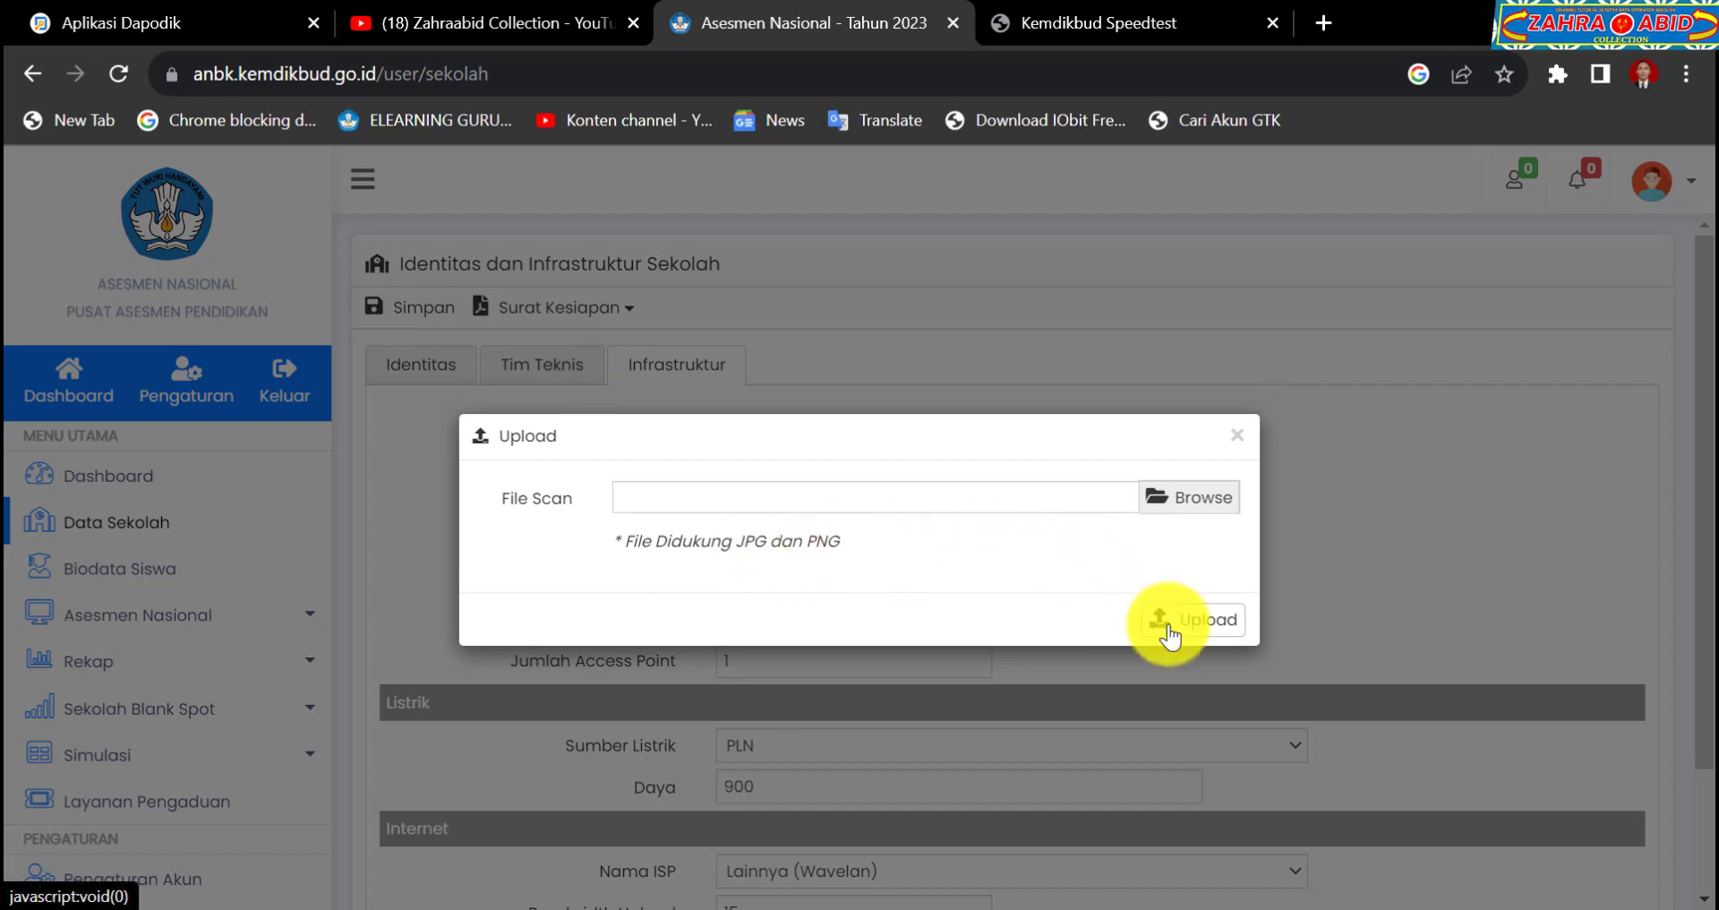
left_click(1236, 436)
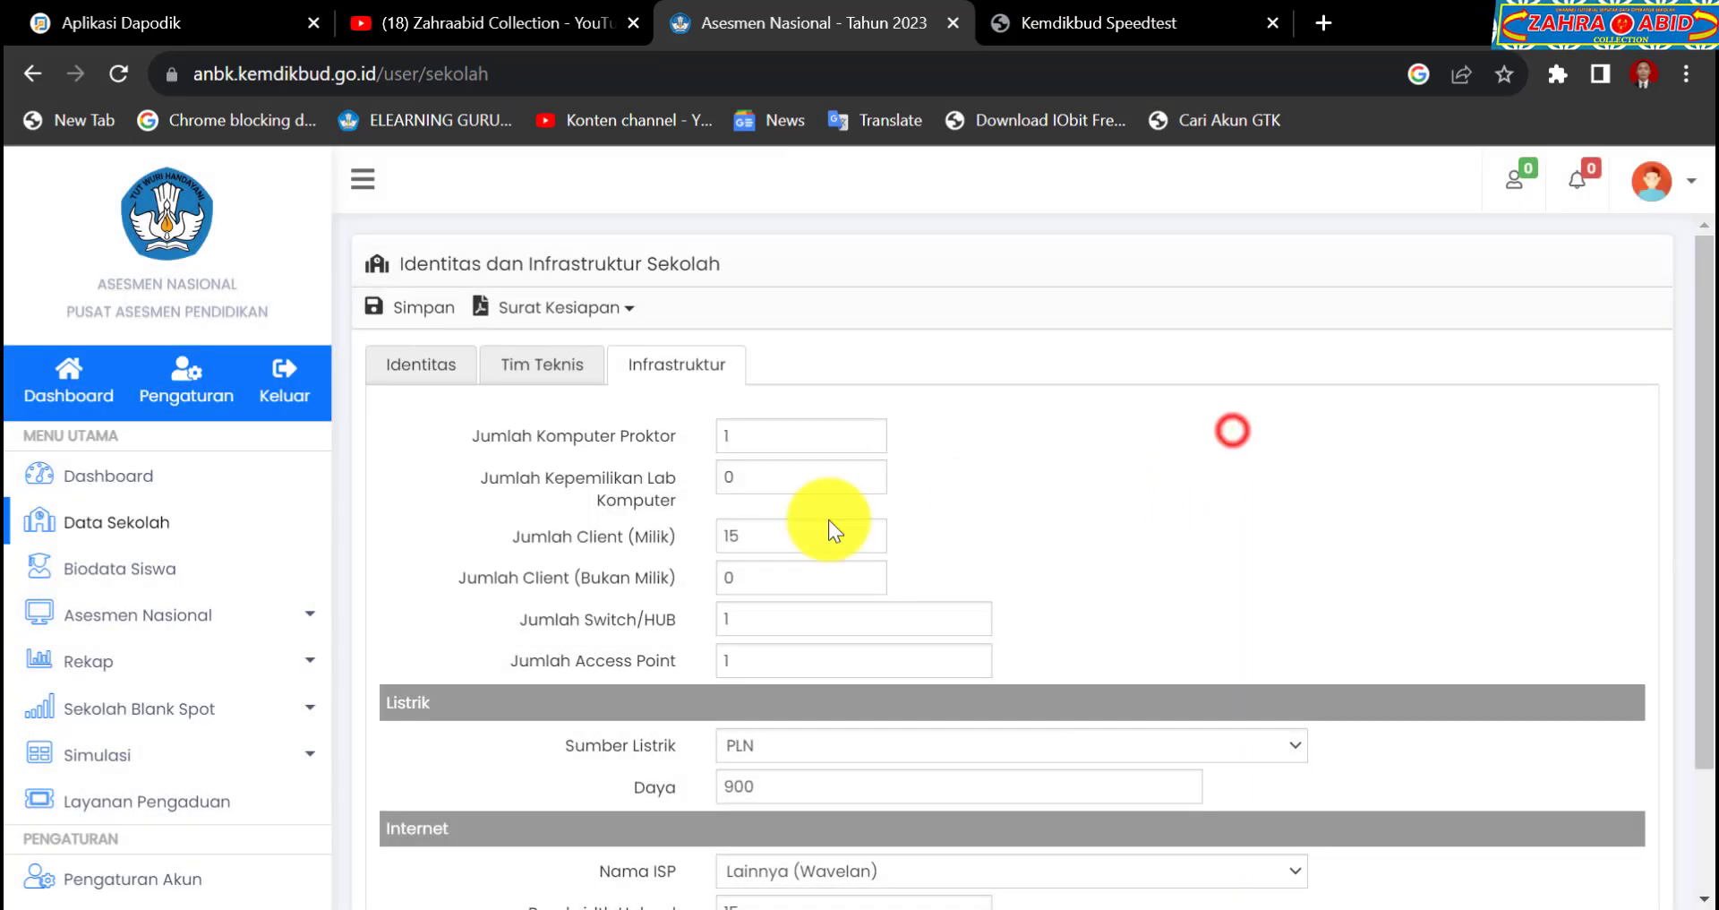
left_click(560, 309)
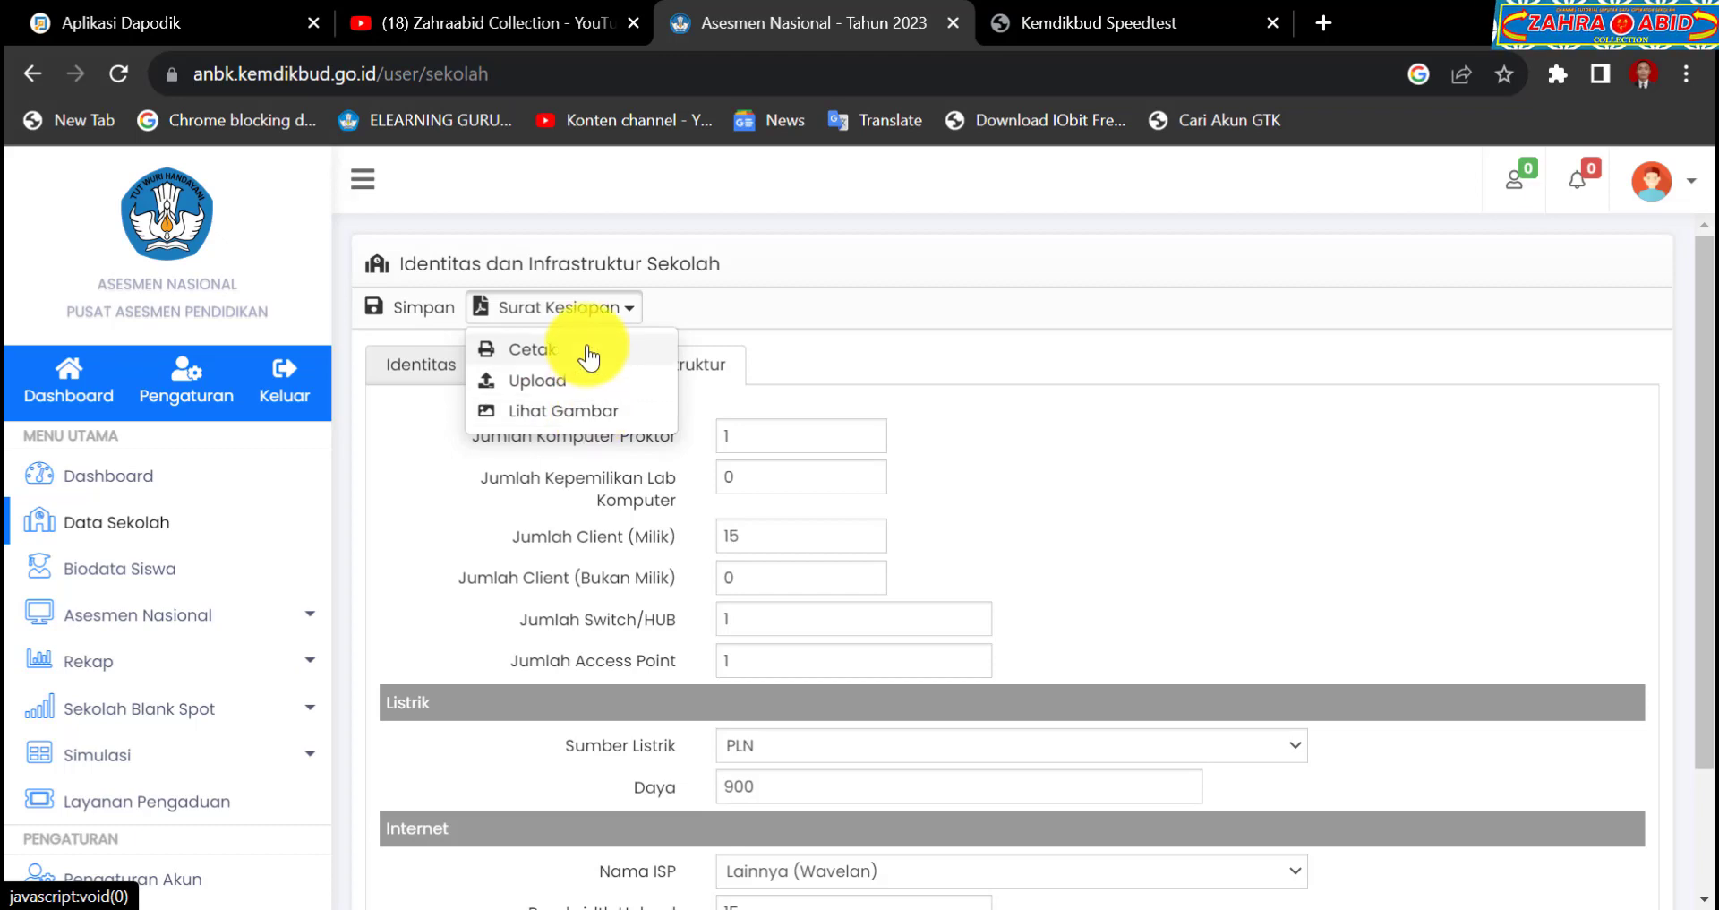
left_click(1006, 437)
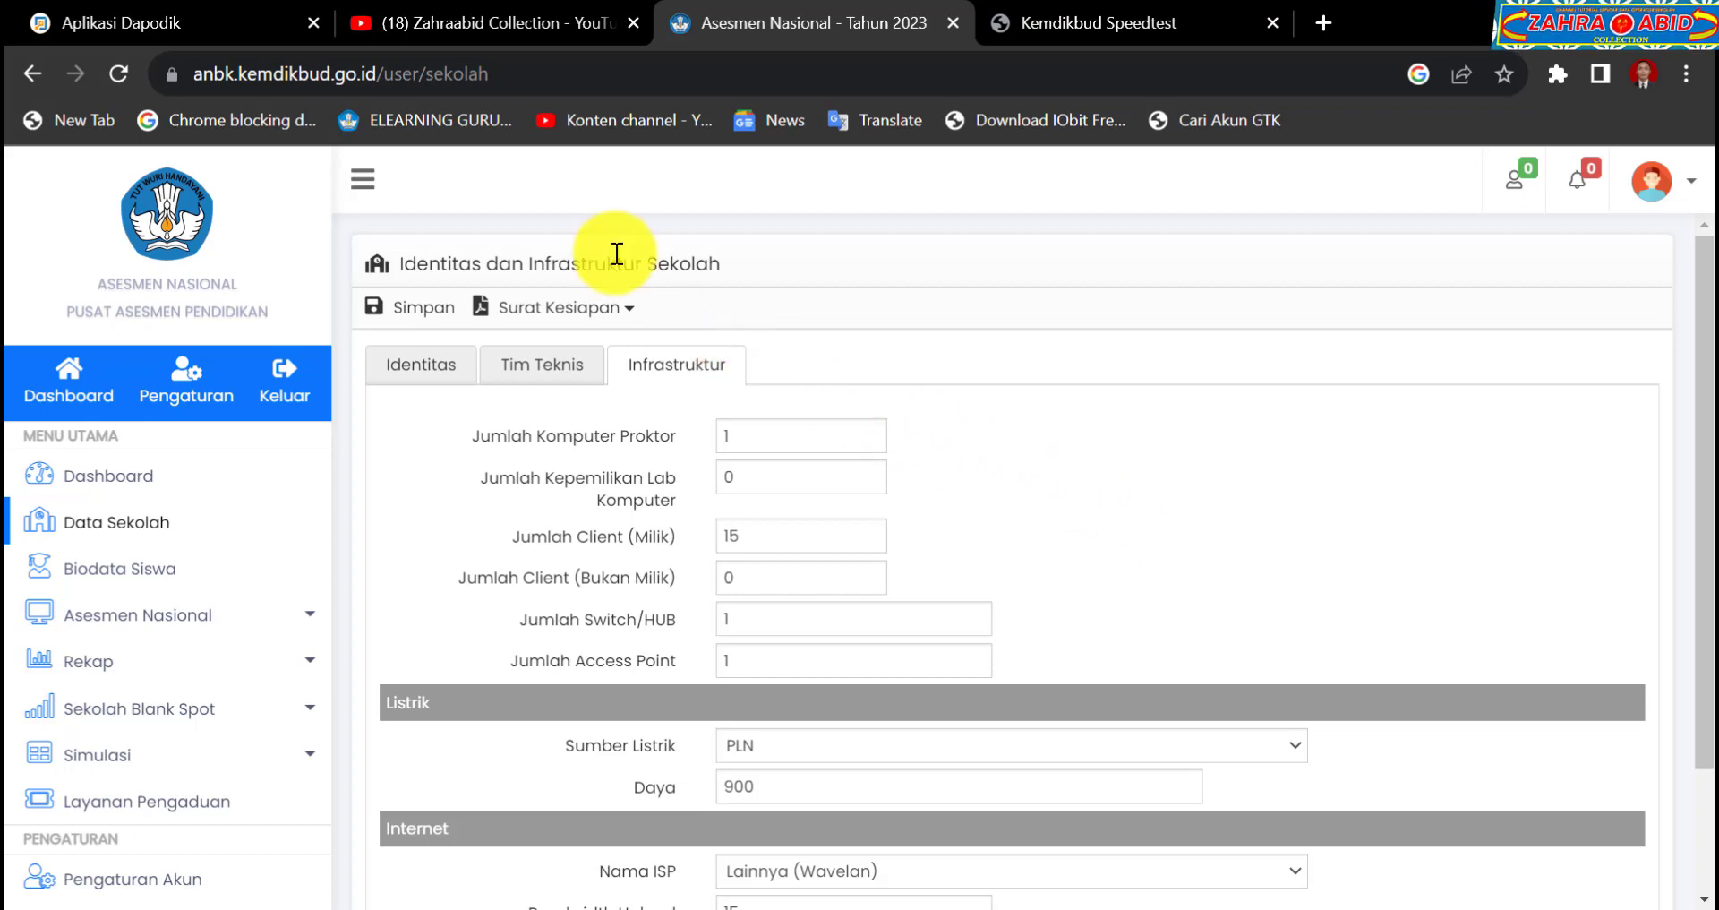
Step: Switch to YouTube and view the header of the Zahraabid Collection channel page
left_click(513, 27)
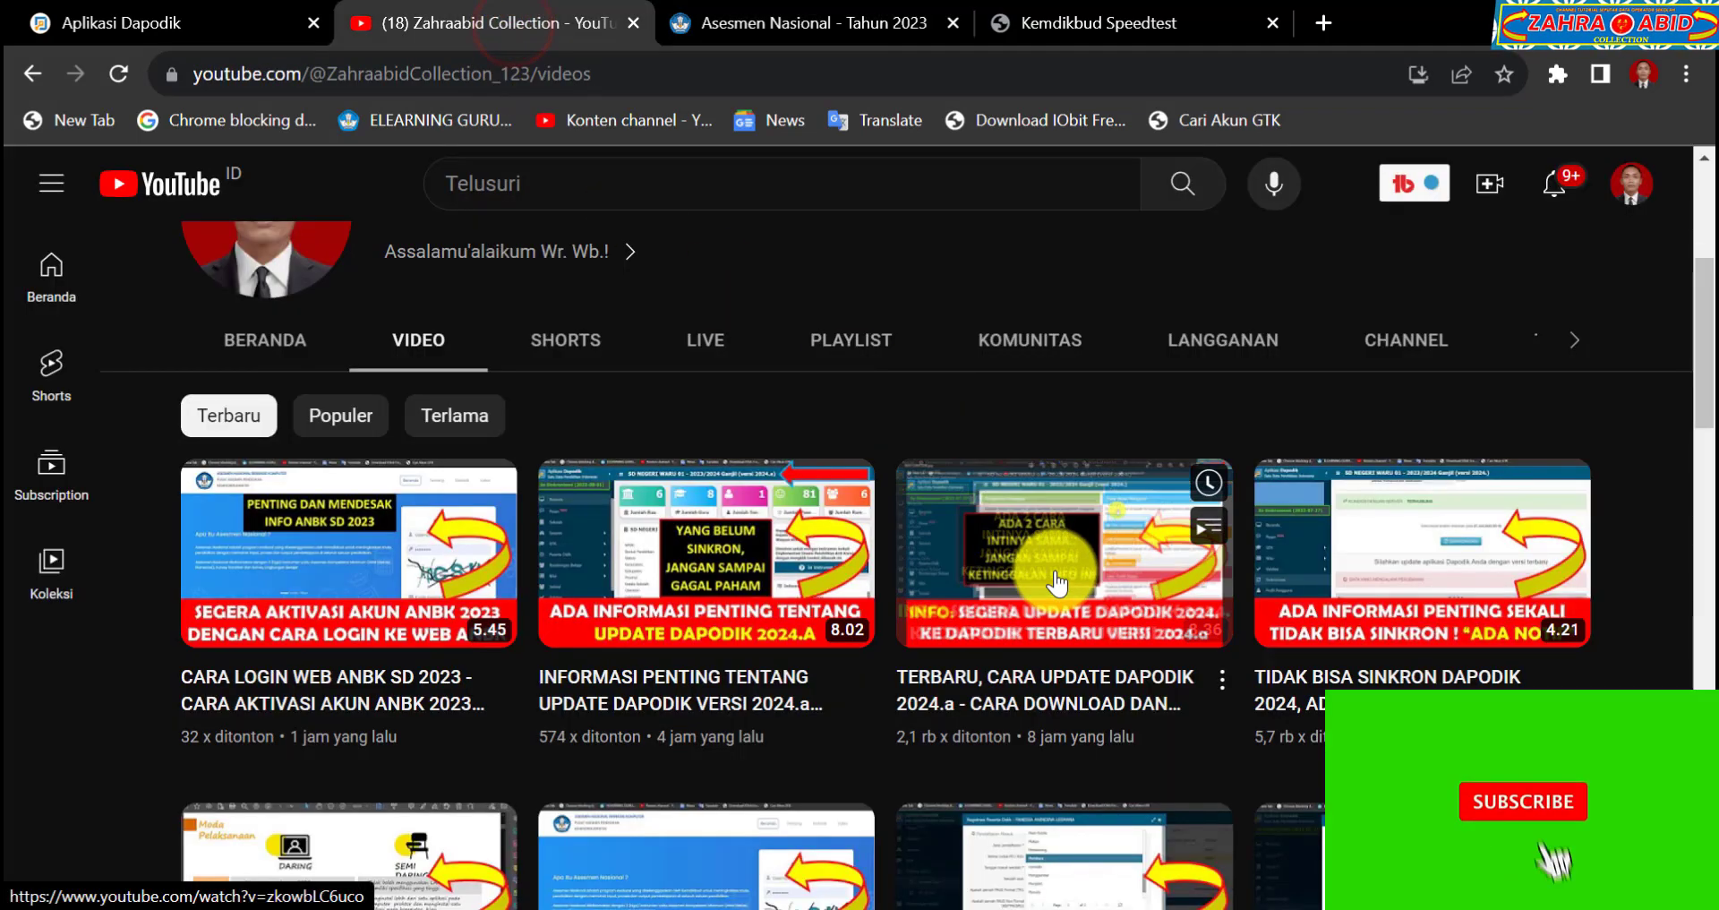
scroll(1030, 551, "up", 5)
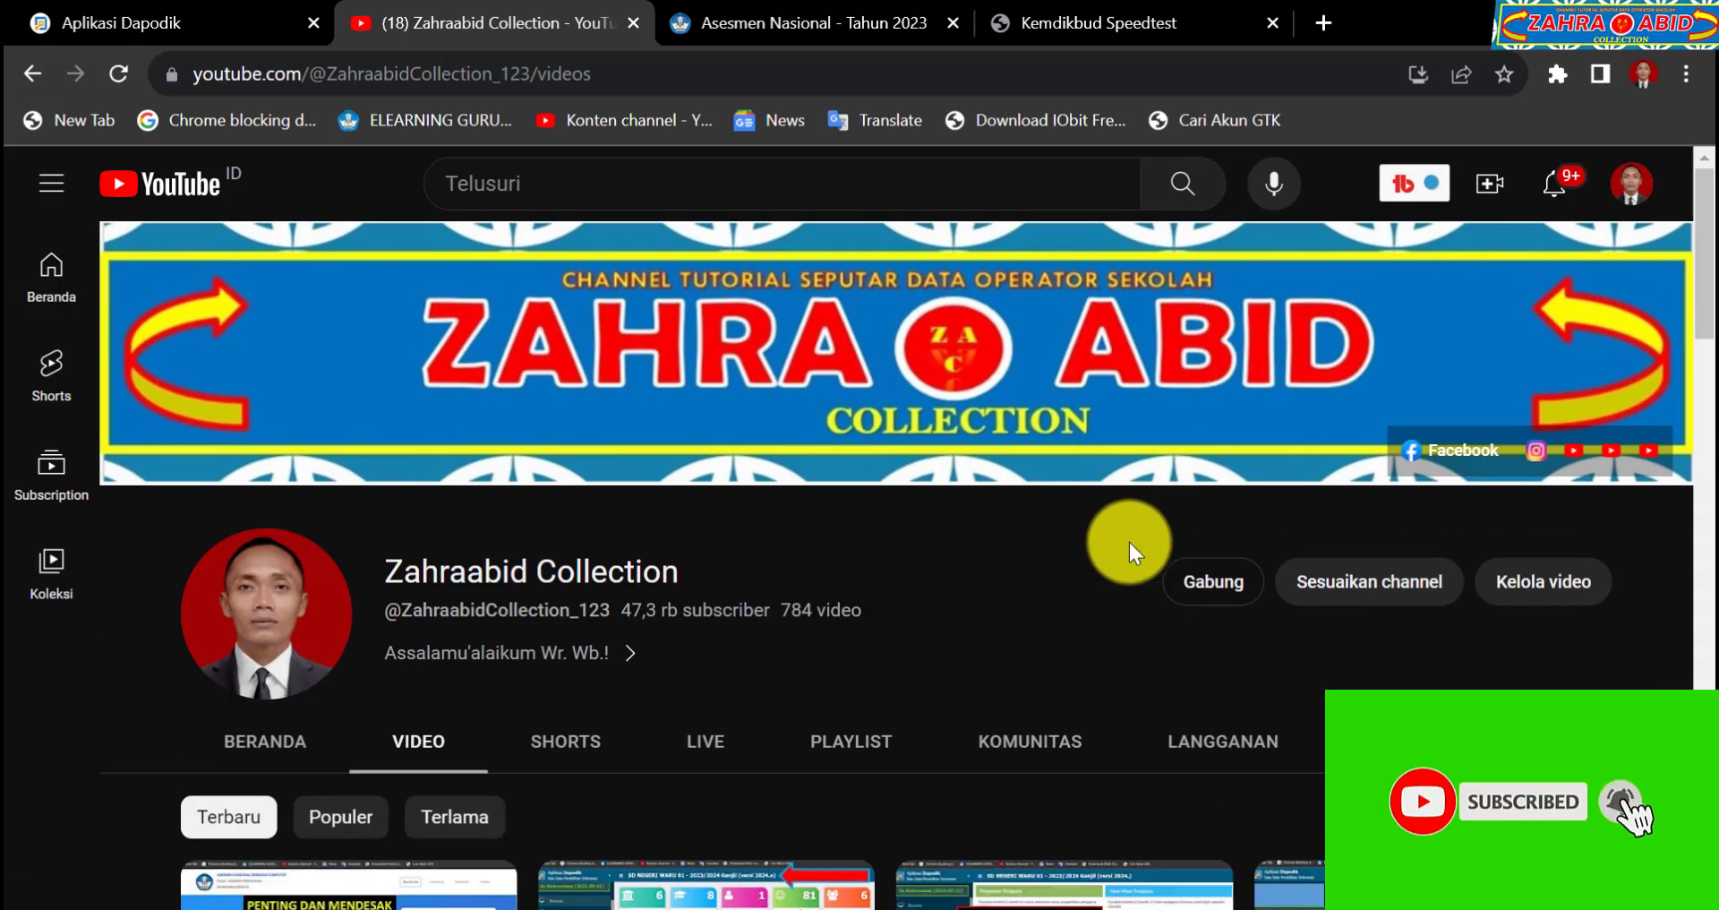